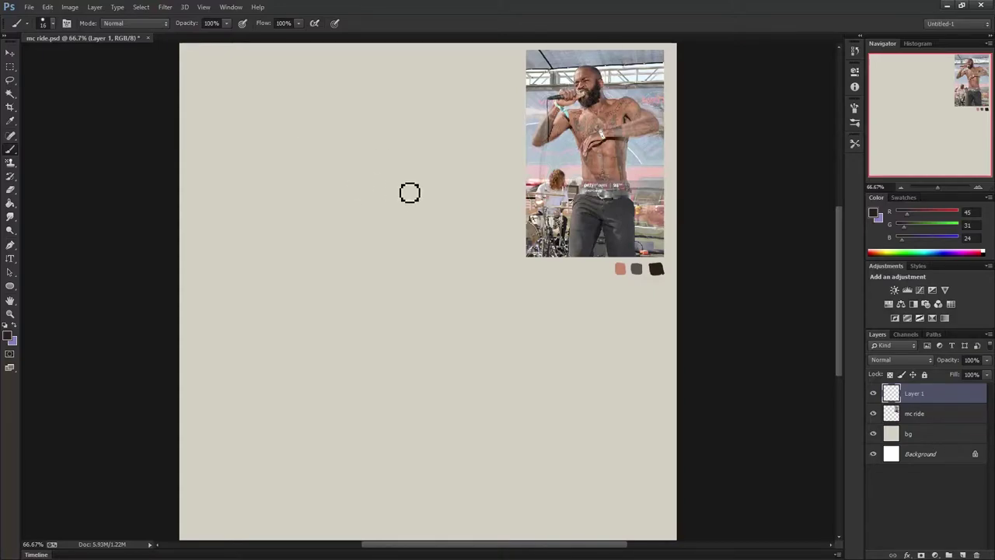
Step: Draw the boxy head shape with dark brush strokes
{"action": "left_click_drag", "start_coordinate": [423, 182], "coordinate": [378, 174]}
{"action": "left_click_drag", "start_coordinate": [375, 175], "coordinate": [368, 233]}
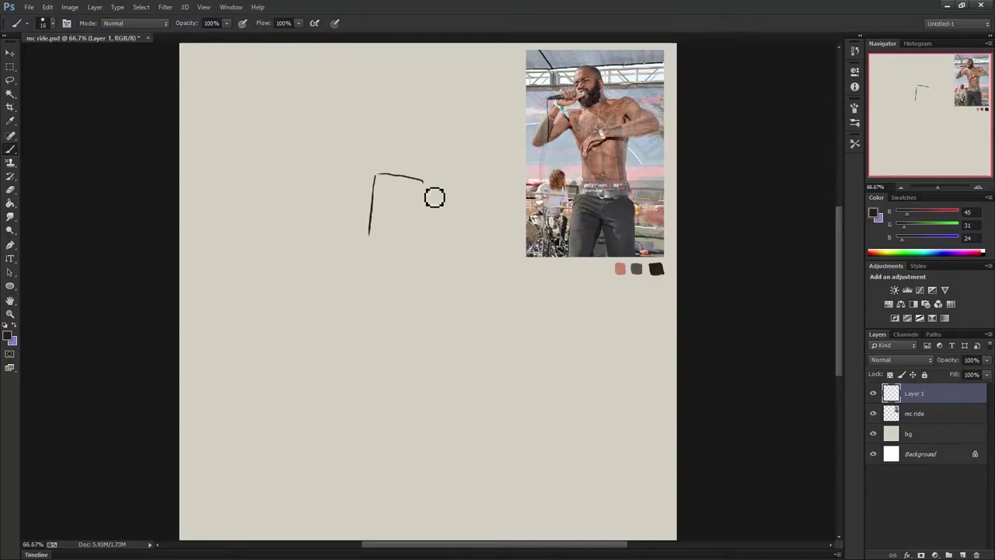
{"action": "mouse_move", "coordinate": [424, 181]}
{"action": "left_mouse_down"}
{"action": "mouse_move", "coordinate": [421, 248]}
{"action": "mouse_move", "coordinate": [374, 242]}
{"action": "left_mouse_up"}
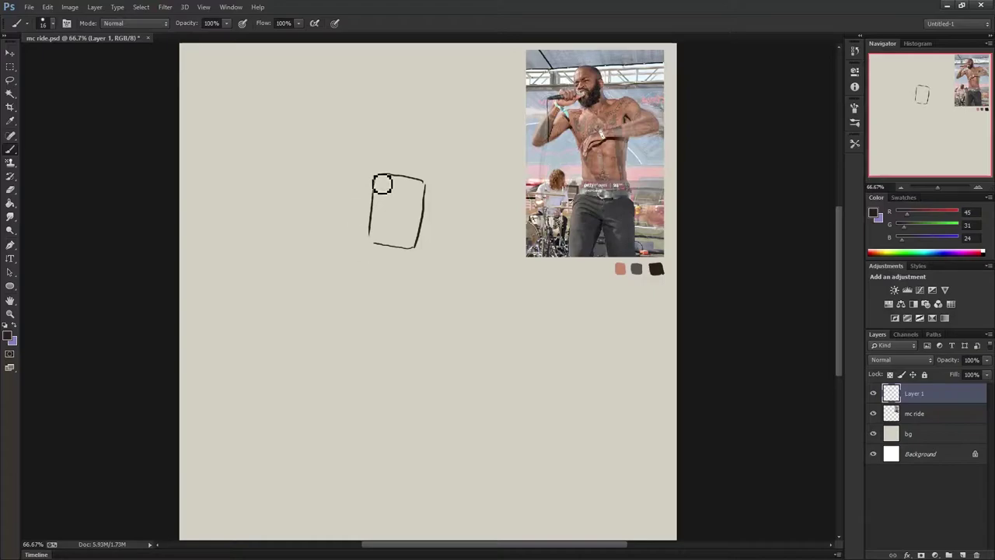
{"action": "left_click_drag", "start_coordinate": [367, 174], "coordinate": [360, 241]}
{"action": "mouse_move", "coordinate": [362, 176]}
{"action": "left_mouse_down"}
{"action": "mouse_move", "coordinate": [357, 241]}
{"action": "mouse_move", "coordinate": [409, 251]}
{"action": "left_mouse_up"}
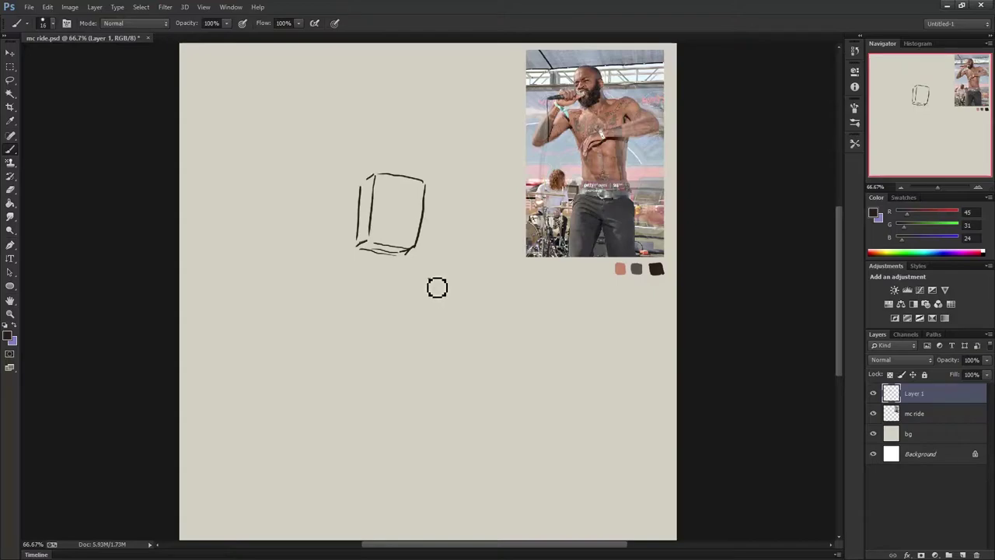
Step: Draw the torso box below the head
{"action": "mouse_move", "coordinate": [432, 279]}
{"action": "left_mouse_down"}
{"action": "mouse_move", "coordinate": [342, 255]}
{"action": "mouse_move", "coordinate": [332, 337]}
{"action": "left_mouse_up"}
{"action": "mouse_move", "coordinate": [433, 278]}
{"action": "left_mouse_down"}
{"action": "mouse_move", "coordinate": [408, 381]}
{"action": "mouse_move", "coordinate": [338, 376]}
{"action": "mouse_move", "coordinate": [317, 362]}
{"action": "left_mouse_up"}
{"action": "left_click_drag", "start_coordinate": [324, 263], "coordinate": [316, 361]}
Step: Shape a hip block under the torso with short strokes and curves
{"action": "left_click_drag", "start_coordinate": [400, 382], "coordinate": [390, 404]}
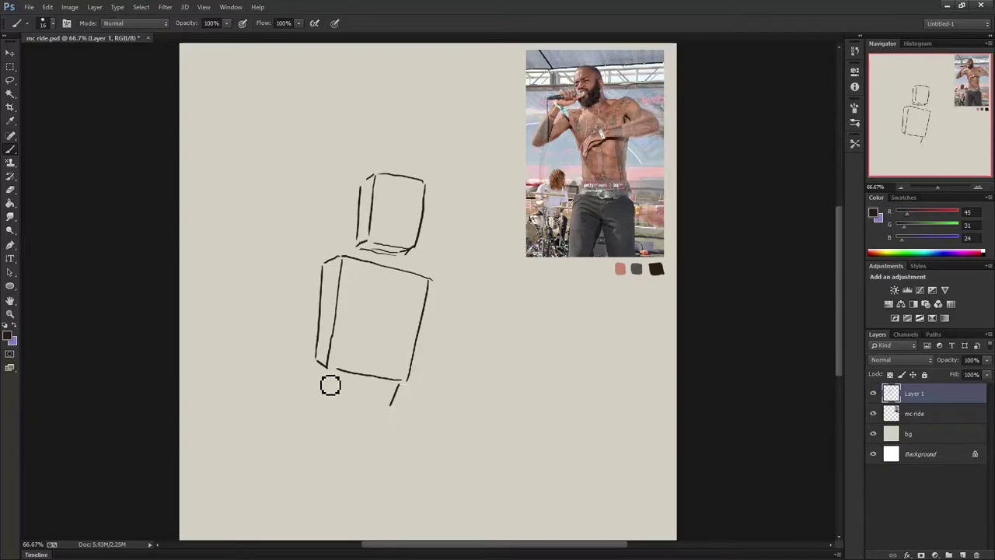
{"action": "left_click_drag", "start_coordinate": [323, 370], "coordinate": [322, 381]}
{"action": "left_click_drag", "start_coordinate": [388, 398], "coordinate": [325, 394]}
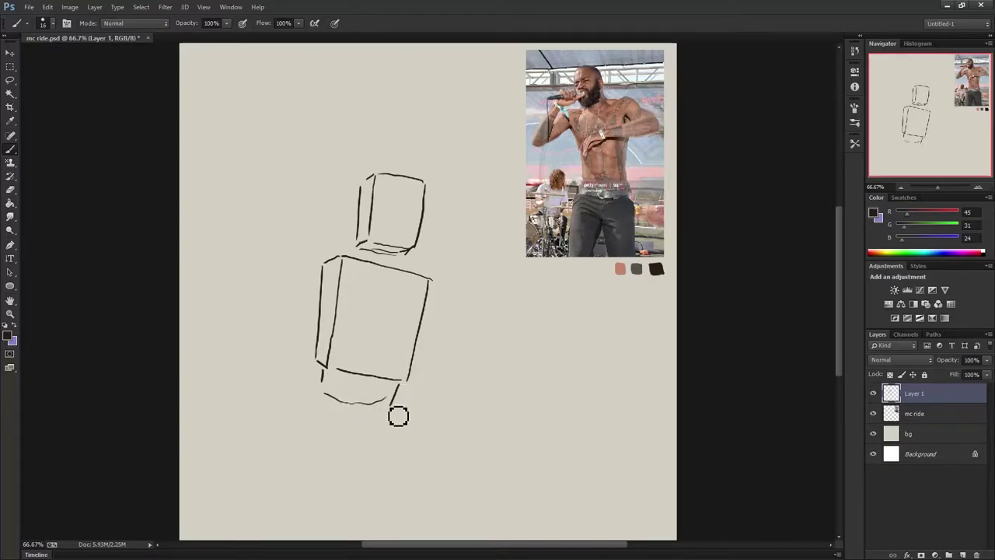
{"action": "mouse_move", "coordinate": [394, 398]}
{"action": "left_mouse_down"}
{"action": "mouse_move", "coordinate": [389, 428]}
{"action": "mouse_move", "coordinate": [358, 432]}
{"action": "left_mouse_up"}
{"action": "mouse_move", "coordinate": [308, 392]}
{"action": "left_mouse_down"}
{"action": "mouse_move", "coordinate": [306, 412]}
{"action": "mouse_move", "coordinate": [310, 392]}
{"action": "mouse_move", "coordinate": [390, 409]}
{"action": "left_mouse_up"}
{"action": "left_click_drag", "start_coordinate": [306, 412], "coordinate": [313, 427]}
{"action": "mouse_move", "coordinate": [321, 393]}
{"action": "left_mouse_down"}
{"action": "mouse_move", "coordinate": [321, 424]}
{"action": "mouse_move", "coordinate": [395, 430]}
{"action": "left_mouse_up"}
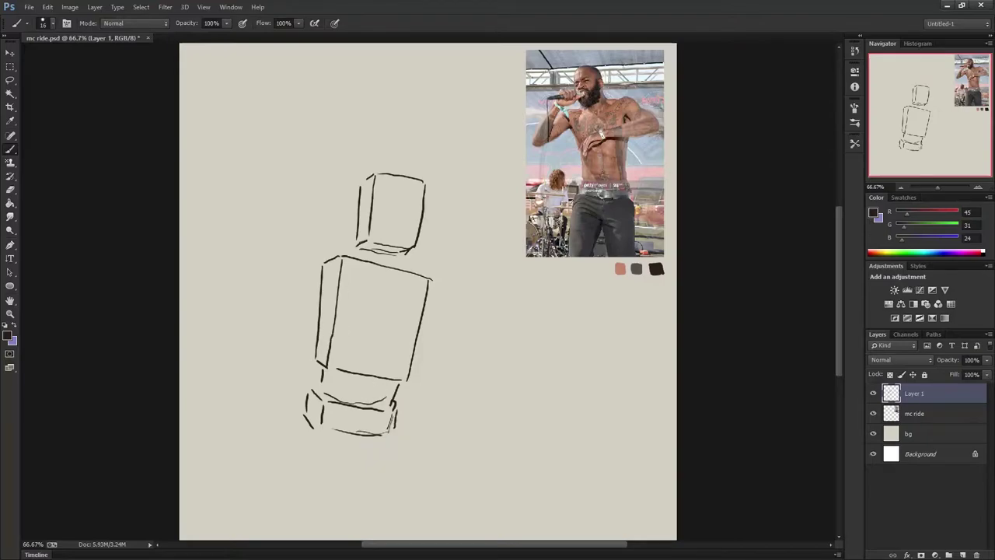
Step: Add shoulder, upper-arm cylinders, an elbow and a fist on the right hand
{"action": "mouse_move", "coordinate": [321, 268]}
{"action": "left_mouse_down"}
{"action": "mouse_move", "coordinate": [319, 300]}
{"action": "mouse_move", "coordinate": [334, 288]}
{"action": "mouse_move", "coordinate": [307, 291]}
{"action": "mouse_move", "coordinate": [345, 327]}
{"action": "mouse_move", "coordinate": [321, 347]}
{"action": "left_mouse_up"}
{"action": "left_click_drag", "start_coordinate": [299, 294], "coordinate": [306, 337]}
{"action": "left_click_drag", "start_coordinate": [305, 300], "coordinate": [316, 346]}
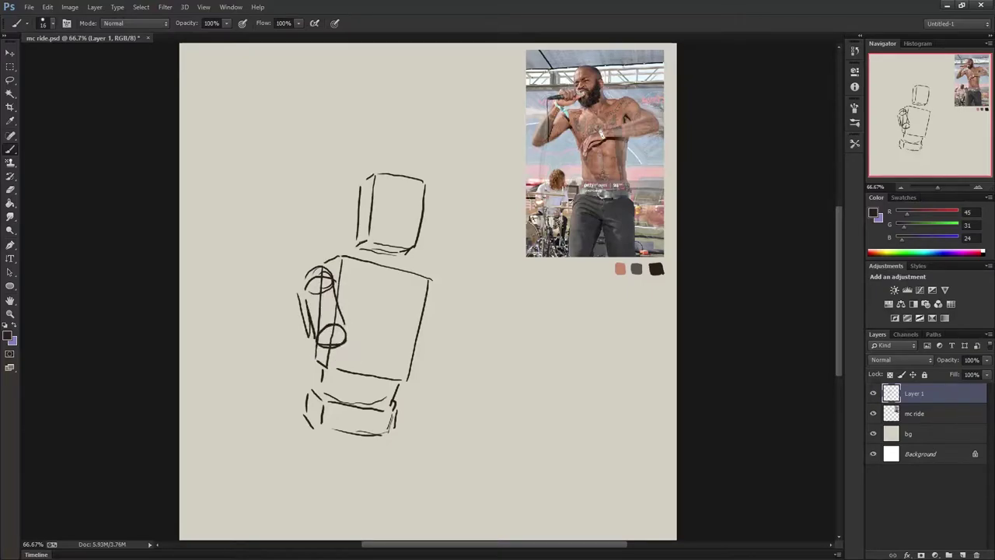
{"action": "mouse_move", "coordinate": [432, 282]}
{"action": "left_mouse_down"}
{"action": "mouse_move", "coordinate": [467, 325]}
{"action": "mouse_move", "coordinate": [427, 310]}
{"action": "mouse_move", "coordinate": [450, 347]}
{"action": "left_mouse_up"}
{"action": "mouse_move", "coordinate": [428, 312]}
{"action": "left_mouse_down"}
{"action": "mouse_move", "coordinate": [488, 362]}
{"action": "mouse_move", "coordinate": [488, 414]}
{"action": "left_mouse_up"}
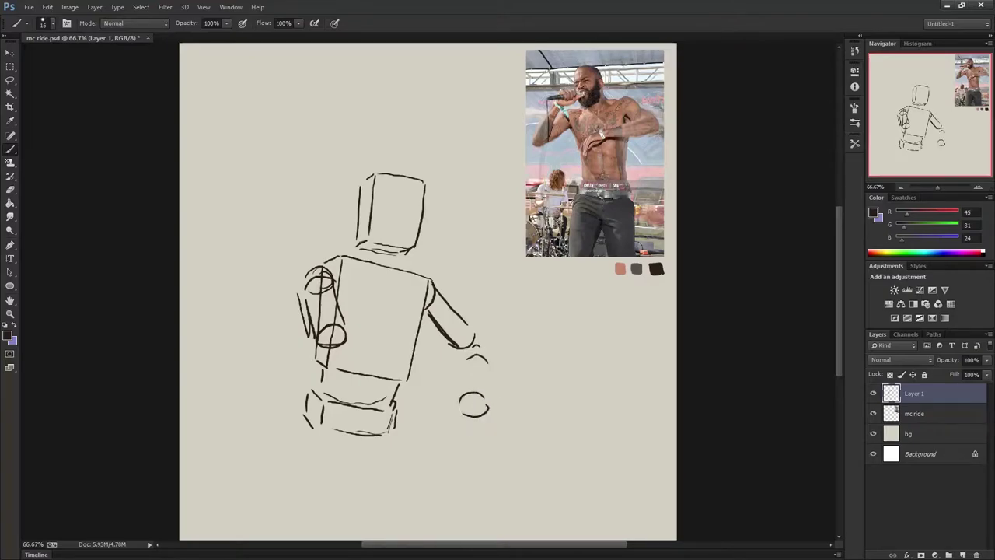
{"action": "mouse_move", "coordinate": [487, 364]}
{"action": "left_mouse_down"}
{"action": "mouse_move", "coordinate": [484, 412]}
{"action": "mouse_move", "coordinate": [460, 409]}
{"action": "left_mouse_up"}
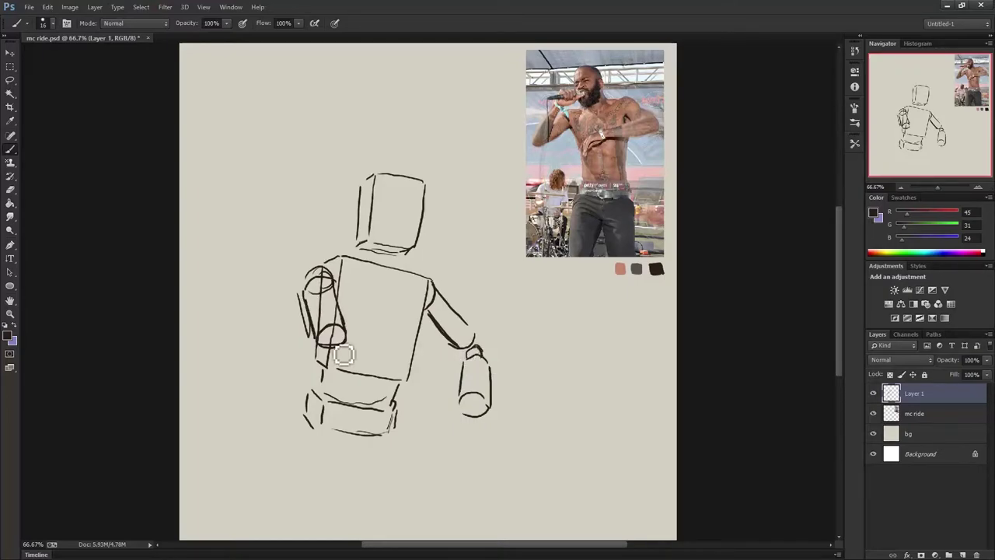
{"action": "mouse_move", "coordinate": [325, 342]}
{"action": "left_mouse_down"}
{"action": "mouse_move", "coordinate": [345, 339]}
{"action": "mouse_move", "coordinate": [320, 391]}
{"action": "mouse_move", "coordinate": [359, 383]}
{"action": "mouse_move", "coordinate": [359, 394]}
{"action": "left_mouse_up"}
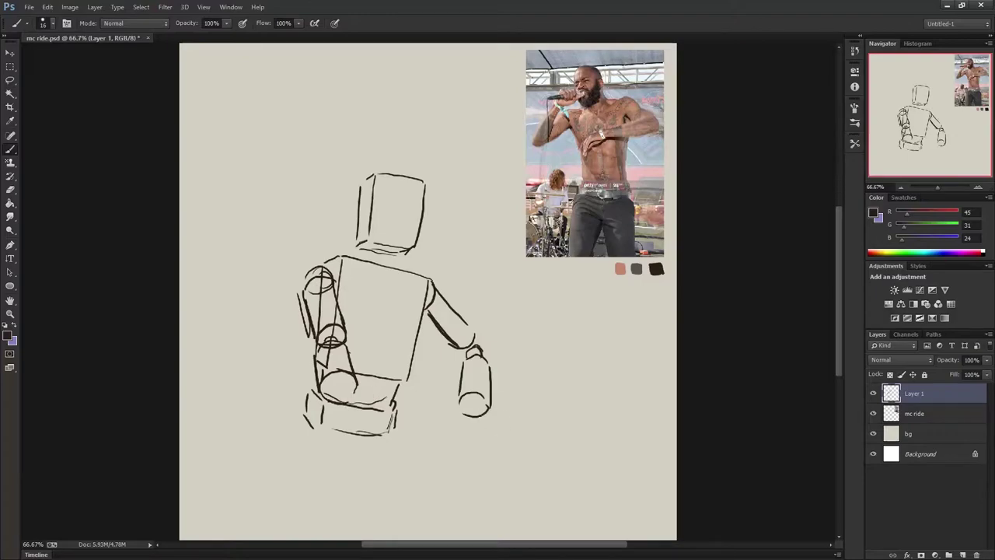
Step: Add a stroke below the right hand, a hip diagonal and the neck
{"action": "mouse_move", "coordinate": [488, 411]}
{"action": "left_mouse_down"}
{"action": "mouse_move", "coordinate": [443, 432]}
{"action": "mouse_move", "coordinate": [441, 443]}
{"action": "mouse_move", "coordinate": [476, 455]}
{"action": "left_mouse_up"}
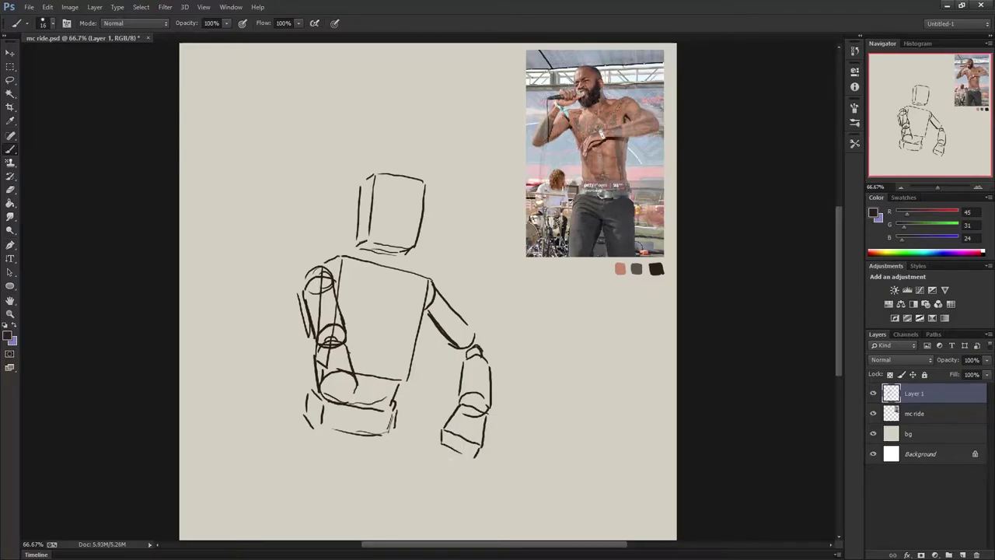
{"action": "mouse_move", "coordinate": [366, 393]}
{"action": "left_mouse_down"}
{"action": "mouse_move", "coordinate": [320, 400]}
{"action": "mouse_move", "coordinate": [346, 427]}
{"action": "mouse_move", "coordinate": [328, 430]}
{"action": "left_mouse_up"}
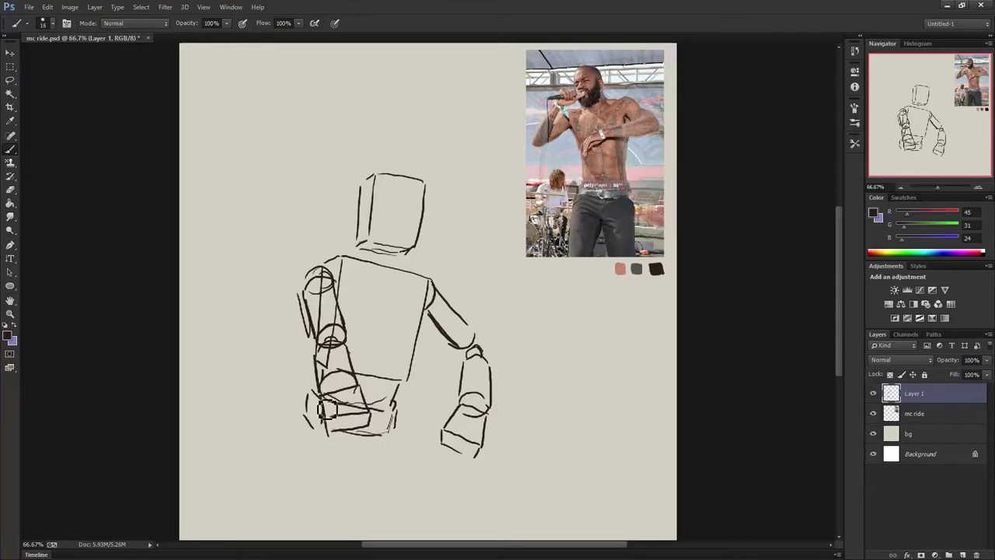
{"action": "left_click_drag", "start_coordinate": [391, 251], "coordinate": [395, 265]}
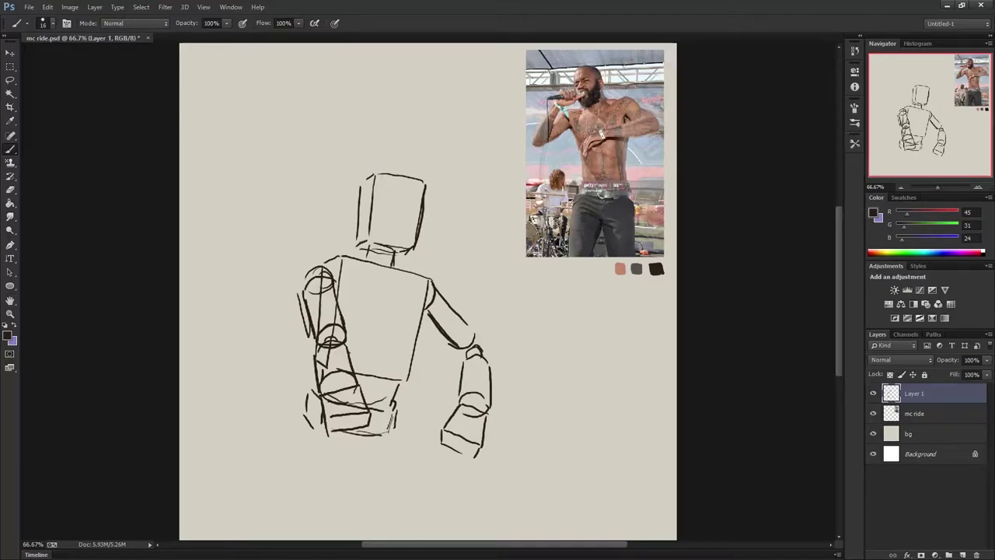
Step: Draw both legs down from the hips with feet at the bottom
{"action": "left_click_drag", "start_coordinate": [339, 435], "coordinate": [316, 486]}
{"action": "mouse_move", "coordinate": [299, 430]}
{"action": "left_mouse_down"}
{"action": "mouse_move", "coordinate": [294, 484]}
{"action": "mouse_move", "coordinate": [311, 492]}
{"action": "left_mouse_up"}
{"action": "left_click_drag", "start_coordinate": [383, 431], "coordinate": [378, 481]}
{"action": "mouse_move", "coordinate": [357, 435]}
{"action": "left_mouse_down"}
{"action": "mouse_move", "coordinate": [364, 490]}
{"action": "mouse_move", "coordinate": [400, 531]}
{"action": "left_mouse_up"}
{"action": "mouse_move", "coordinate": [293, 495]}
{"action": "left_mouse_down"}
{"action": "mouse_move", "coordinate": [269, 528]}
{"action": "mouse_move", "coordinate": [297, 516]}
{"action": "left_mouse_up"}
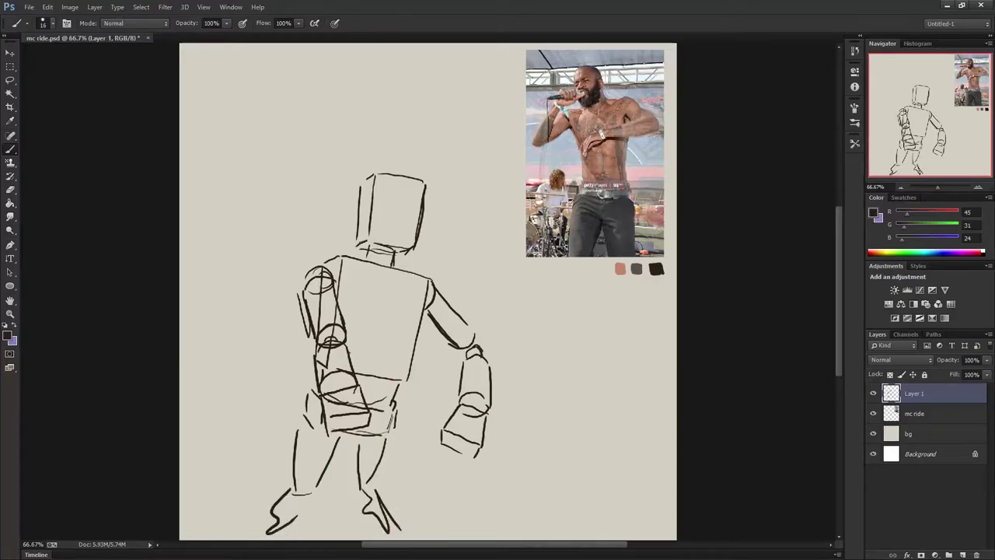
Step: Lasso the whole mannequin sketch, delete it and deselect, returning to the Brush
{"action": "key", "text": "l"}
{"action": "mouse_move", "coordinate": [311, 168]}
{"action": "left_mouse_down"}
{"action": "mouse_move", "coordinate": [196, 411]}
{"action": "mouse_move", "coordinate": [516, 322]}
{"action": "mouse_move", "coordinate": [336, 115]}
{"action": "left_mouse_up"}
{"action": "key", "text": "Delete"}
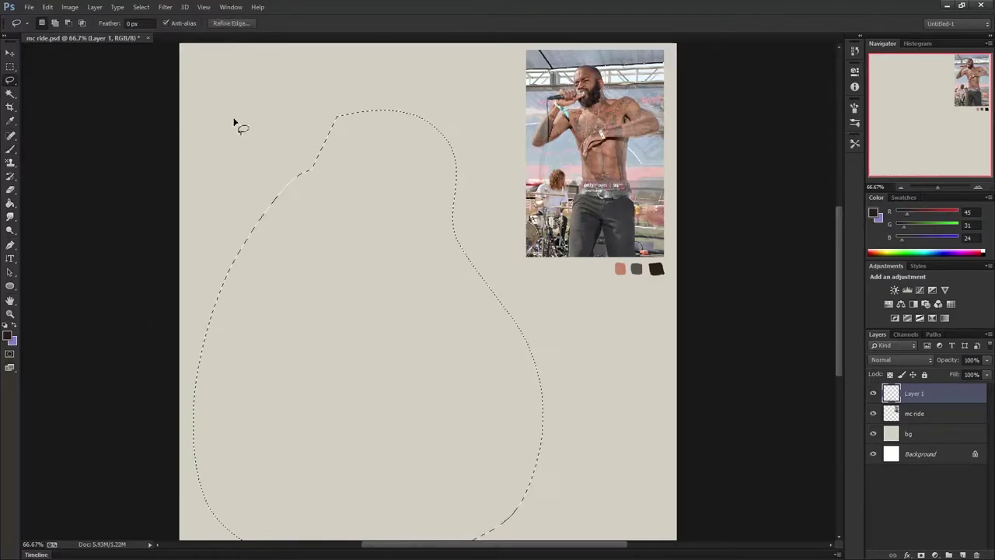
{"action": "key", "text": "ctrl+d"}
{"action": "key", "text": "b"}
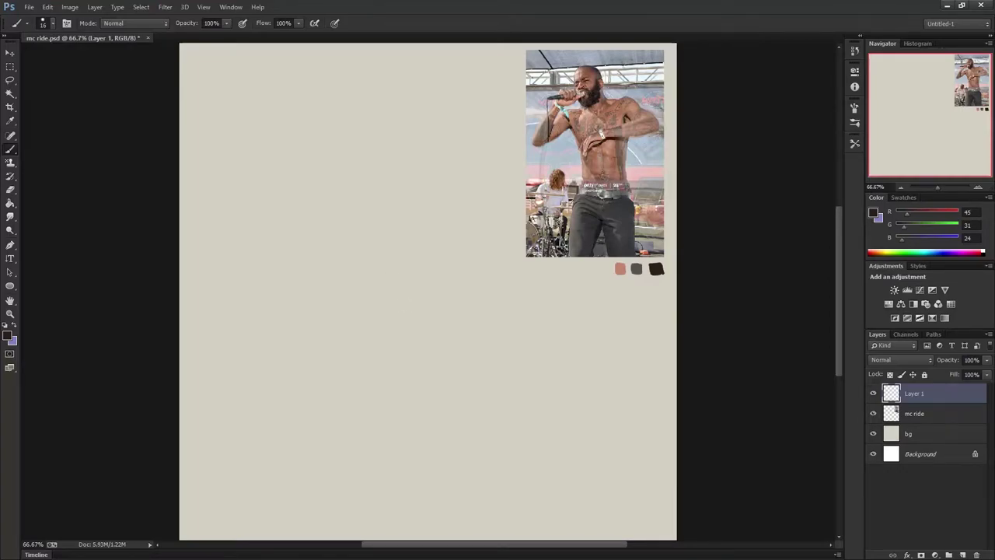
Step: Draw the bald skull arc with a hook at its right end
{"action": "mouse_move", "coordinate": [363, 180]}
{"action": "left_mouse_down"}
{"action": "mouse_move", "coordinate": [314, 172]}
{"action": "mouse_move", "coordinate": [310, 208]}
{"action": "left_mouse_up"}
{"action": "mouse_move", "coordinate": [378, 215]}
{"action": "left_mouse_down"}
{"action": "mouse_move", "coordinate": [356, 178]}
{"action": "mouse_move", "coordinate": [320, 192]}
{"action": "left_mouse_up"}
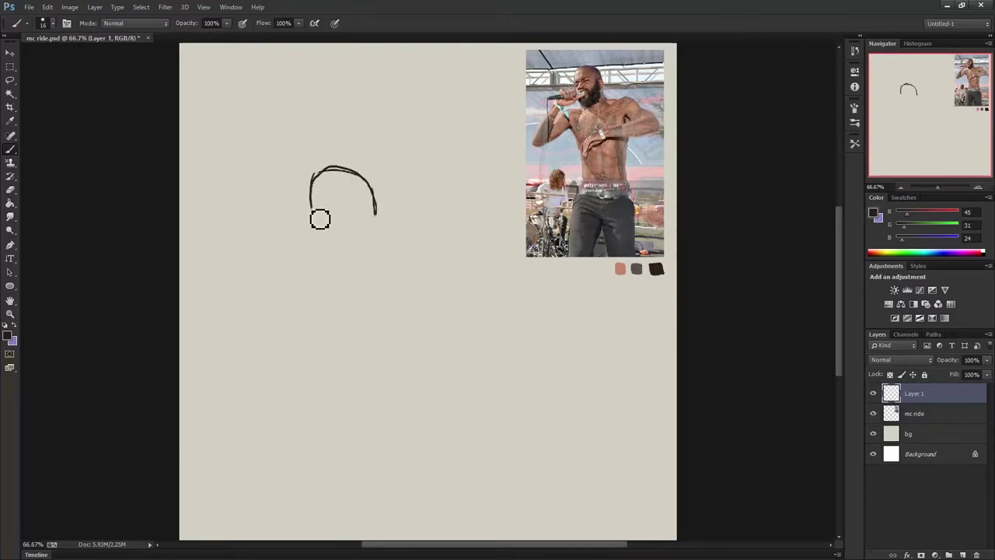
{"action": "left_click", "coordinate": [311, 214]}
{"action": "left_click_drag", "start_coordinate": [375, 207], "coordinate": [378, 235]}
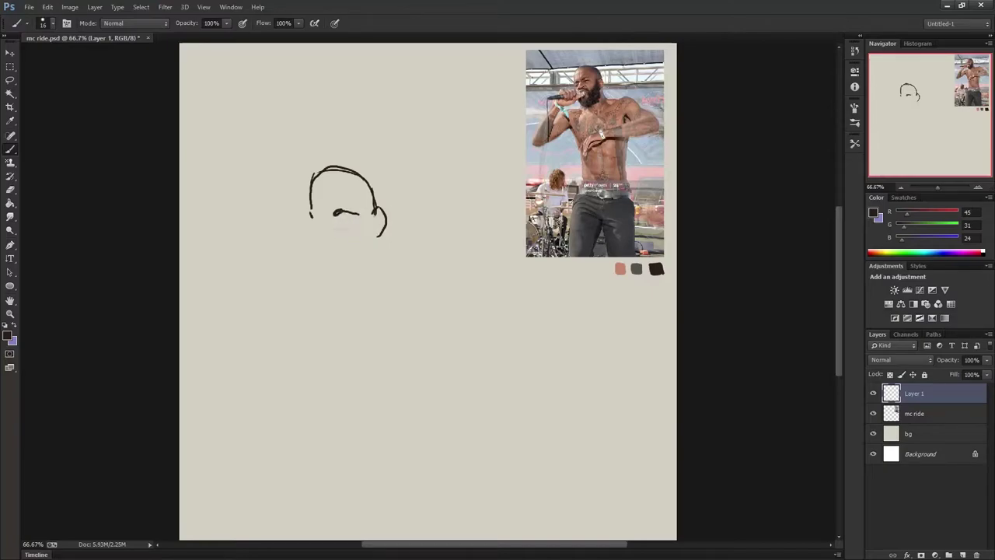
Step: Draw an eyebrow and the ear on the head's right side
{"action": "mouse_move", "coordinate": [329, 205]}
{"action": "left_mouse_down"}
{"action": "mouse_move", "coordinate": [358, 212]}
{"action": "mouse_move", "coordinate": [325, 215]}
{"action": "left_mouse_up"}
{"action": "left_click_drag", "start_coordinate": [340, 224], "coordinate": [356, 223]}
{"action": "key", "text": "ctrl+z"}
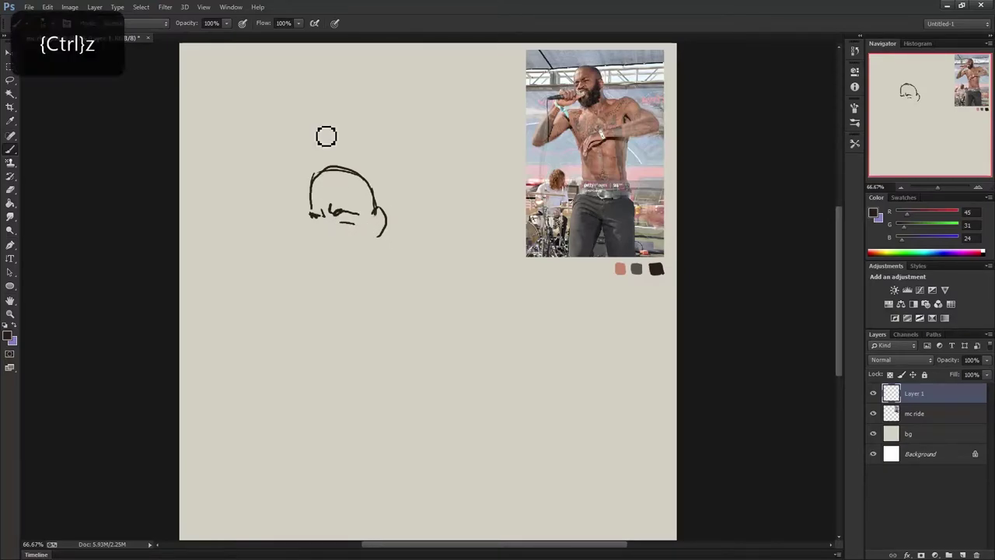
{"action": "key", "text": "ctrl+alt+z"}
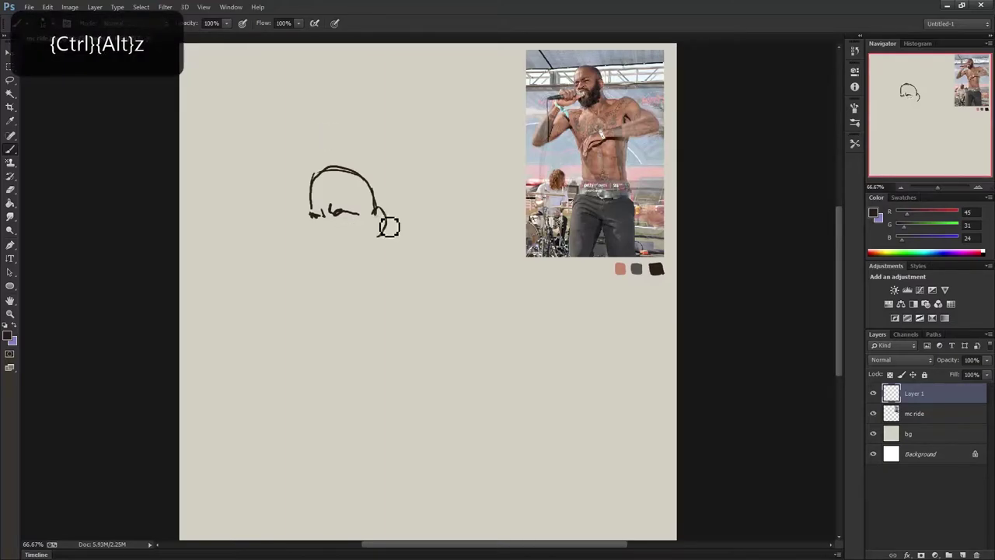
{"action": "left_click_drag", "start_coordinate": [376, 208], "coordinate": [379, 231]}
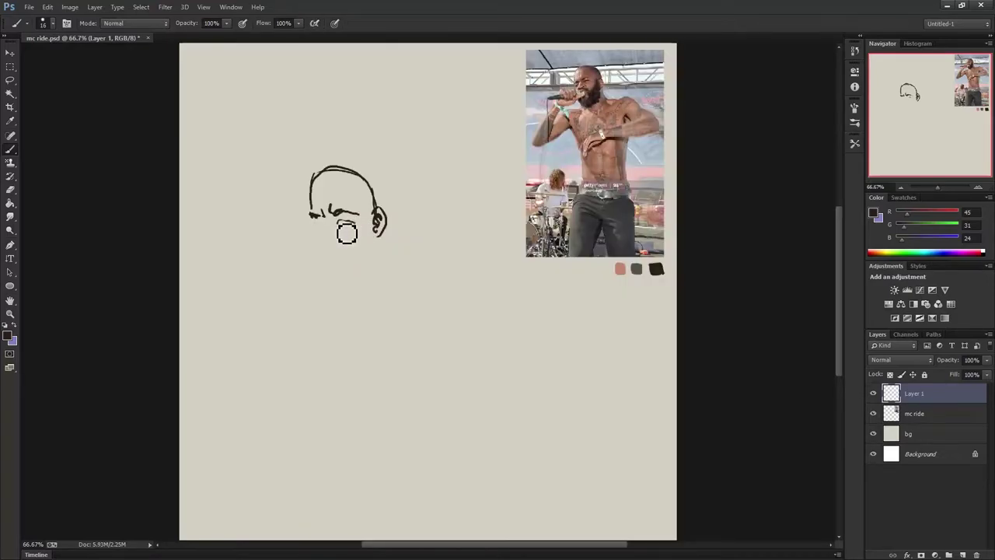
Step: Sketch the eye lines, a curve under the left brow and the left jaw
{"action": "left_click_drag", "start_coordinate": [359, 218], "coordinate": [337, 220]}
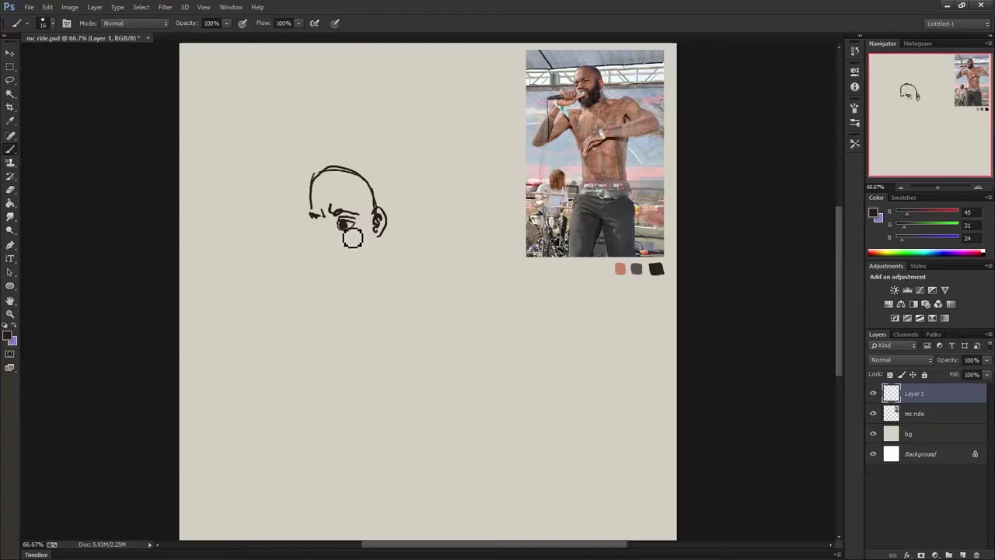
{"action": "left_click_drag", "start_coordinate": [339, 222], "coordinate": [341, 225]}
{"action": "key", "text": "ctrl+z"}
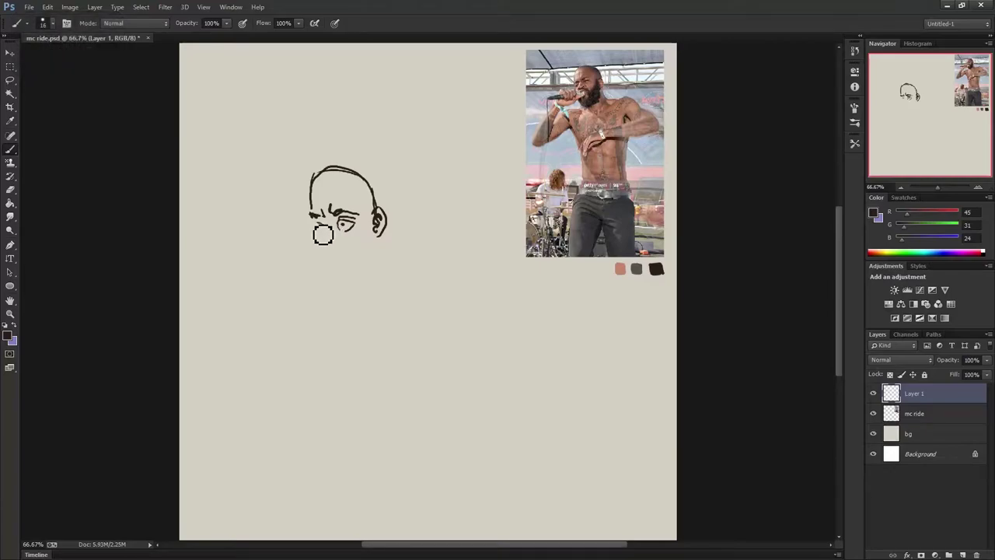
{"action": "left_click_drag", "start_coordinate": [315, 222], "coordinate": [313, 233]}
{"action": "mouse_move", "coordinate": [316, 230]}
{"action": "left_mouse_down"}
{"action": "mouse_move", "coordinate": [320, 249]}
{"action": "mouse_move", "coordinate": [339, 249]}
{"action": "left_mouse_up"}
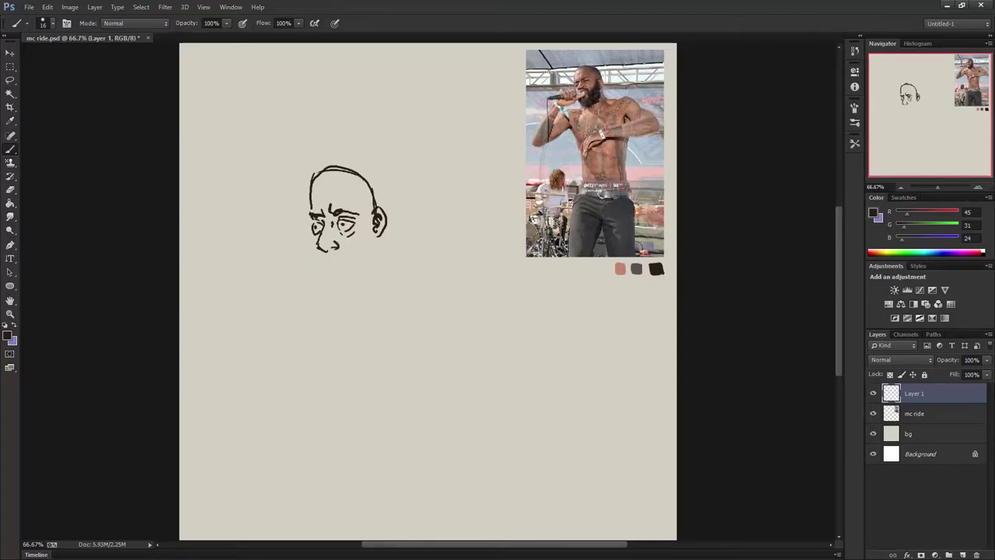
Step: Erase and redraw the head-top outline, trying and undoing a mouth stroke
{"action": "key", "text": "ctrl+z"}
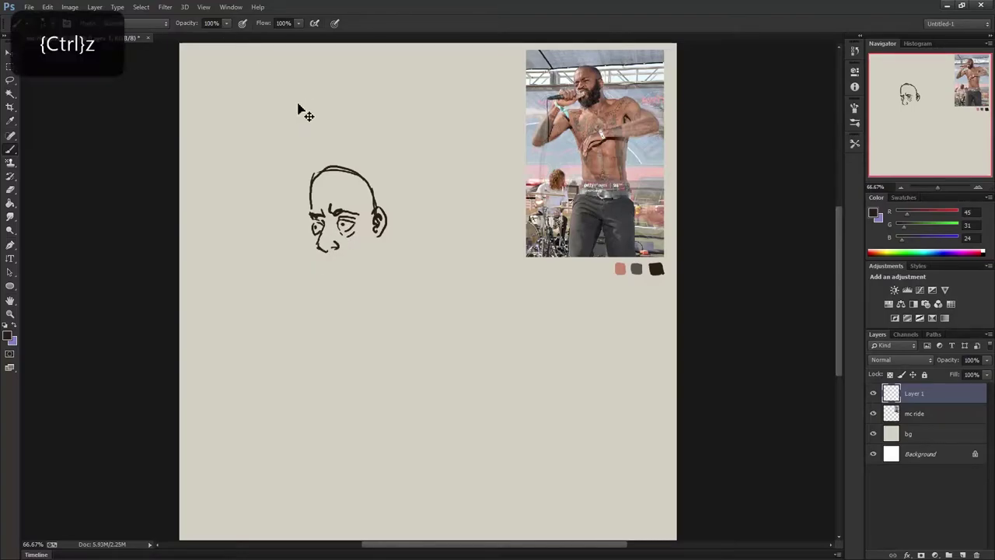
{"action": "key", "text": "e"}
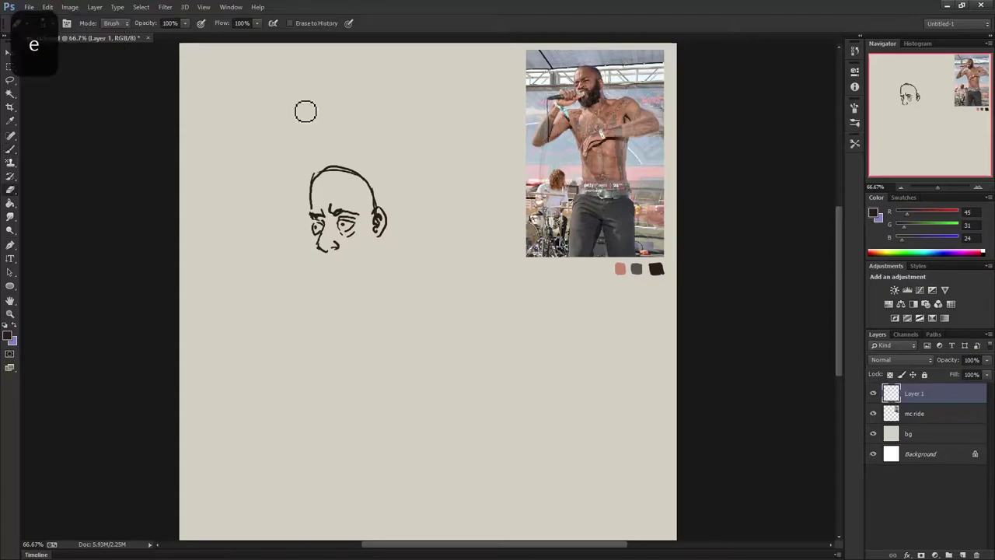
{"action": "left_click_drag", "start_coordinate": [312, 186], "coordinate": [380, 201]}
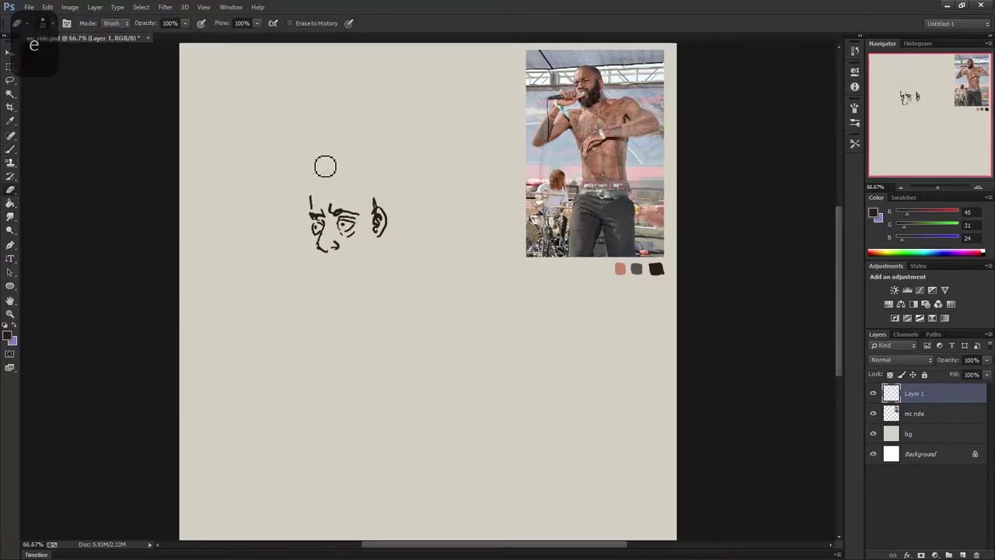
{"action": "key", "text": "b"}
{"action": "mouse_move", "coordinate": [383, 222]}
{"action": "left_mouse_down"}
{"action": "mouse_move", "coordinate": [320, 191]}
{"action": "mouse_move", "coordinate": [309, 223]}
{"action": "left_mouse_up"}
{"action": "key", "text": "ctrl+z"}
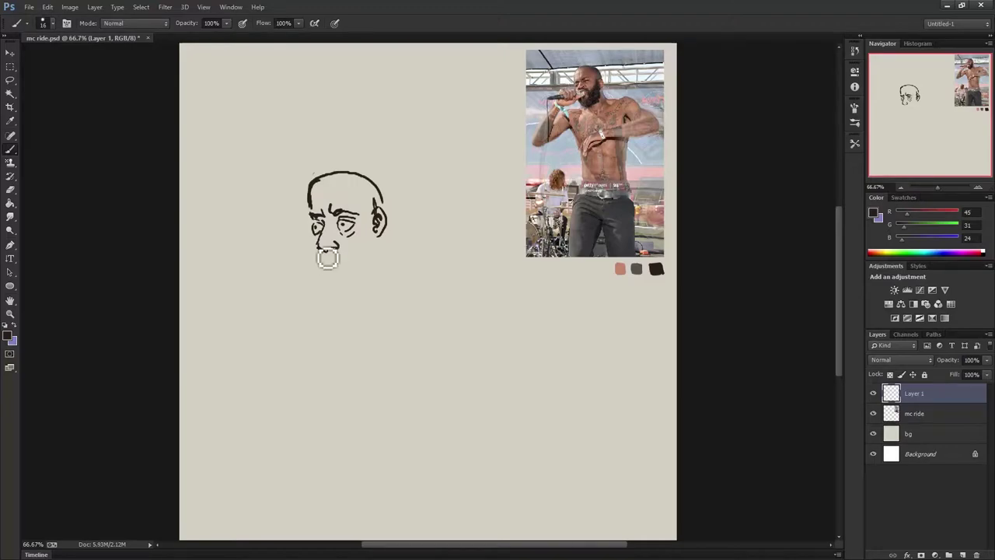
{"action": "left_click_drag", "start_coordinate": [332, 245], "coordinate": [344, 252]}
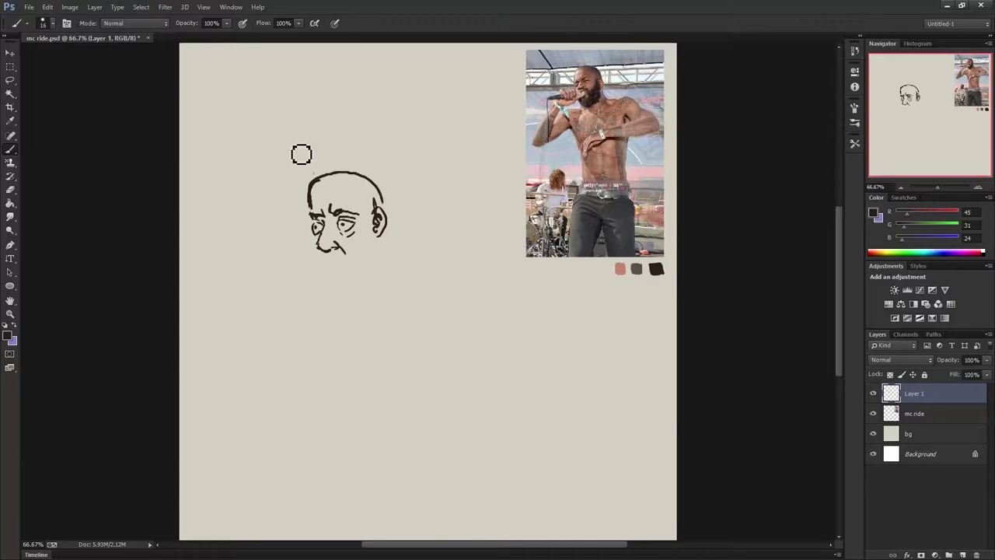
{"action": "key", "text": "ctrl+z"}
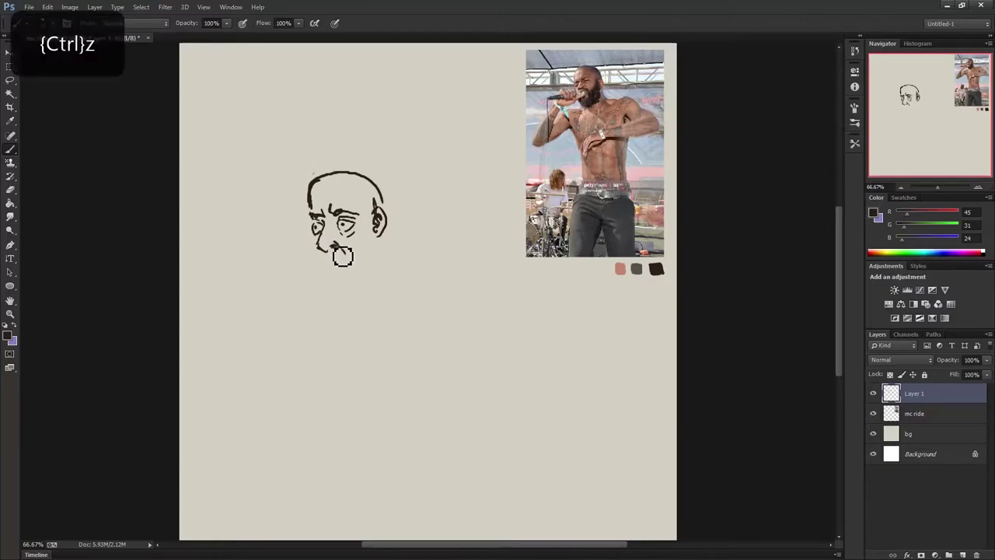
{"action": "key", "text": "ctrl+z"}
Step: Ink the ear detail, right jaw, nose, moustache and goatee
{"action": "mouse_move", "coordinate": [376, 209]}
{"action": "left_mouse_down"}
{"action": "mouse_move", "coordinate": [379, 230]}
{"action": "mouse_move", "coordinate": [358, 250]}
{"action": "left_mouse_up"}
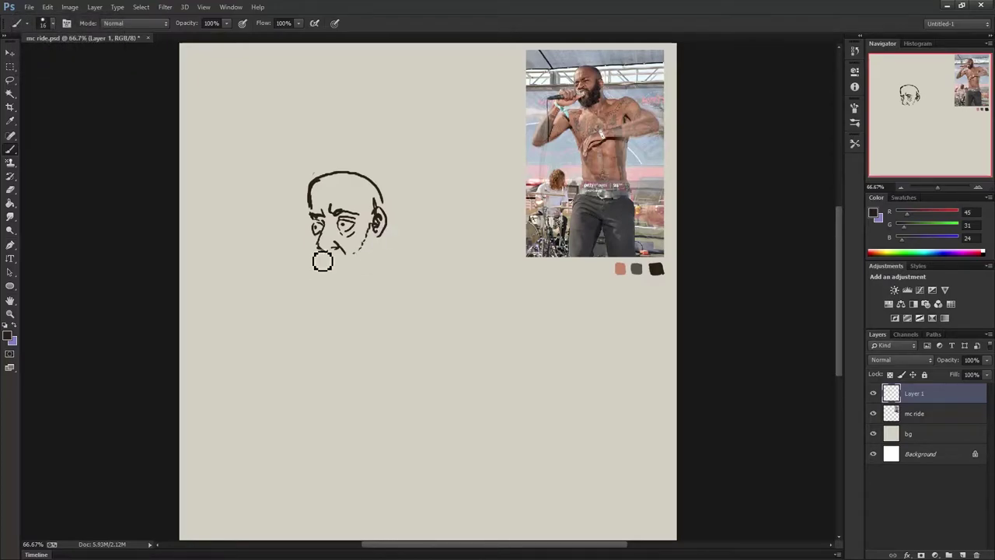
{"action": "mouse_move", "coordinate": [377, 240]}
{"action": "left_mouse_down"}
{"action": "mouse_move", "coordinate": [367, 276]}
{"action": "mouse_move", "coordinate": [327, 279]}
{"action": "mouse_move", "coordinate": [329, 251]}
{"action": "left_mouse_up"}
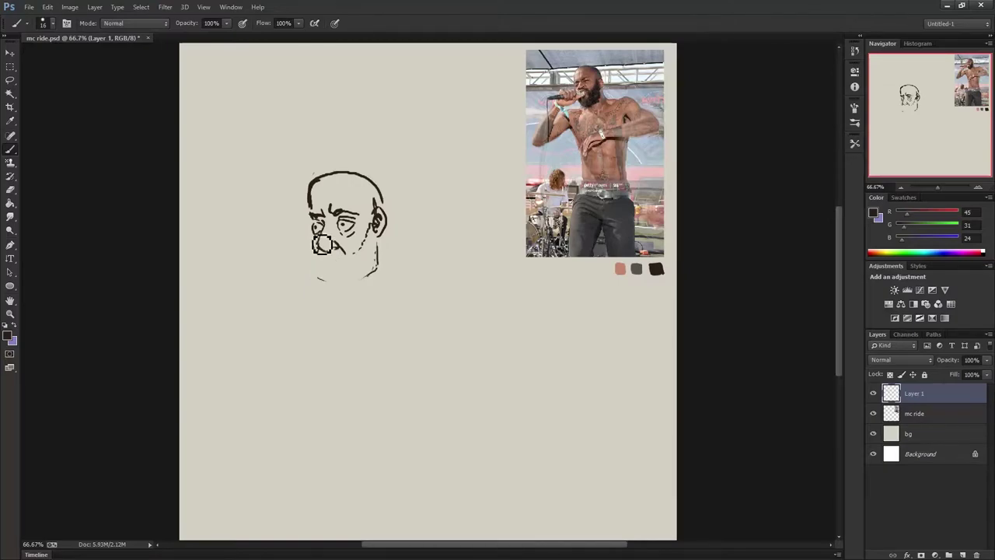
{"action": "mouse_move", "coordinate": [313, 238]}
{"action": "left_mouse_down"}
{"action": "mouse_move", "coordinate": [332, 249]}
{"action": "mouse_move", "coordinate": [324, 282]}
{"action": "mouse_move", "coordinate": [349, 284]}
{"action": "mouse_move", "coordinate": [341, 266]}
{"action": "left_mouse_up"}
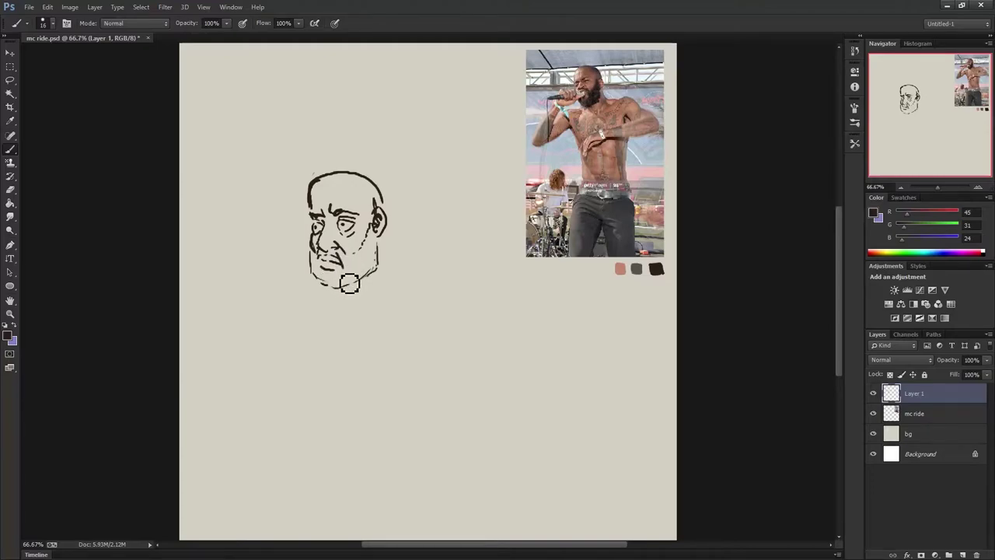
{"action": "left_click_drag", "start_coordinate": [349, 283], "coordinate": [329, 280]}
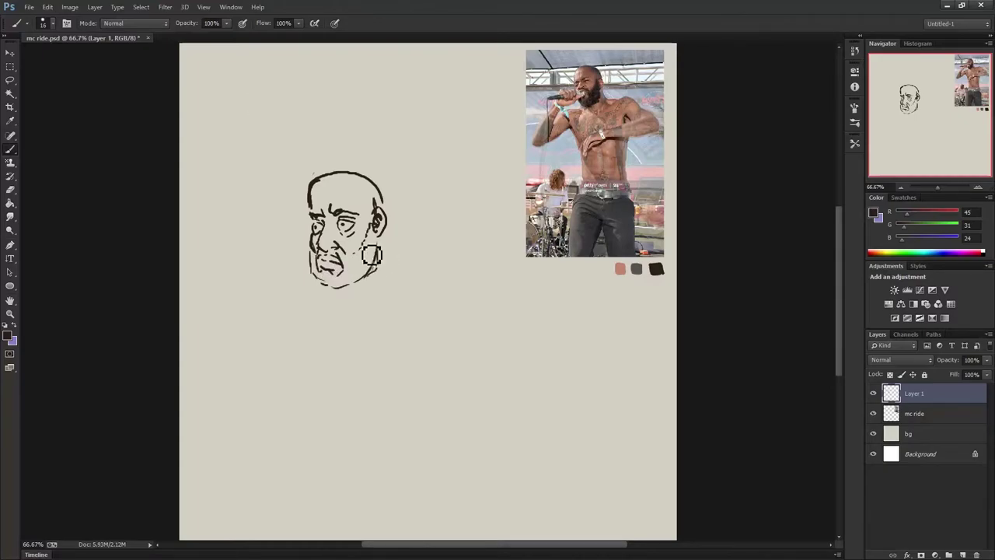
{"action": "left_click_drag", "start_coordinate": [372, 251], "coordinate": [376, 264]}
Step: Erase the head top and redraw it as a full rounded skull outline
{"action": "key", "text": "e"}
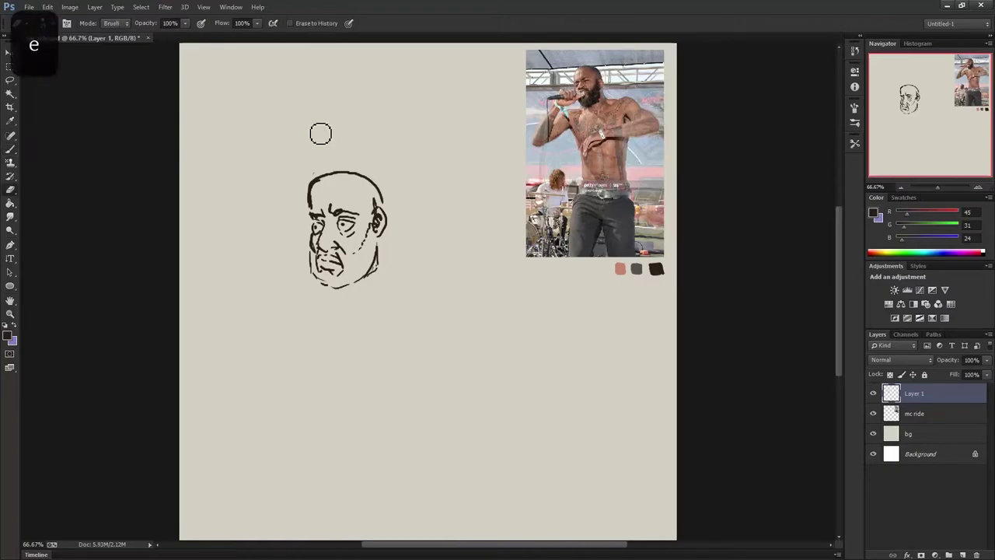
{"action": "left_click_drag", "start_coordinate": [315, 214], "coordinate": [391, 209]}
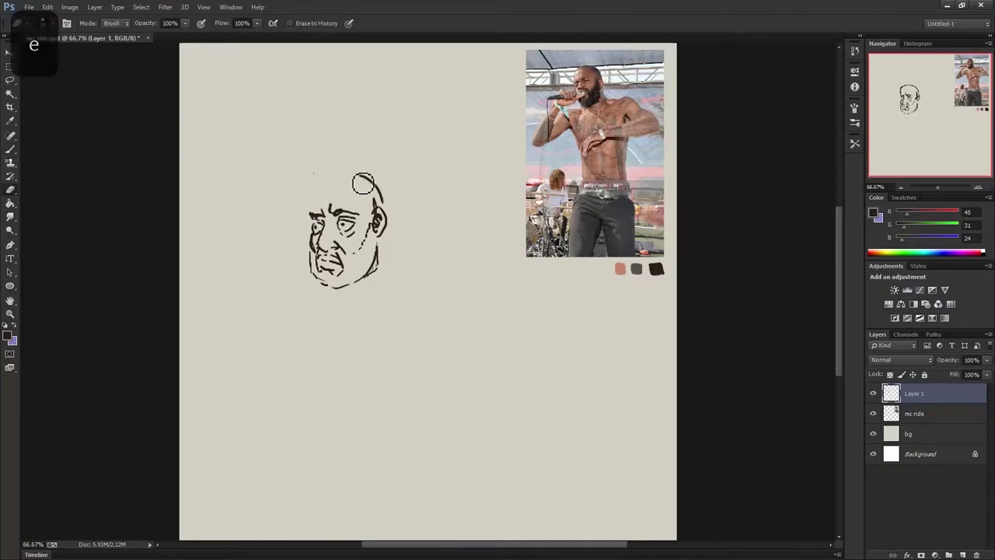
{"action": "key", "text": "b"}
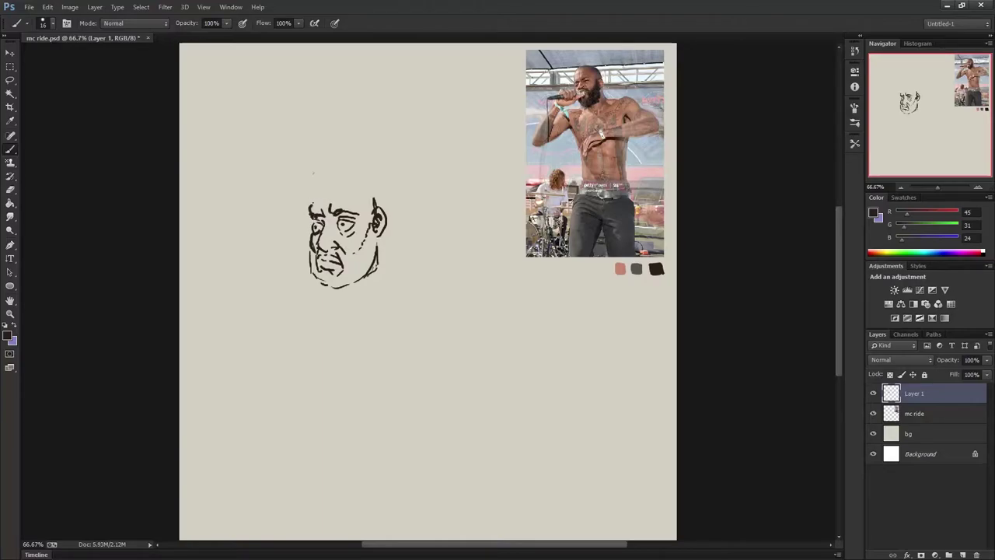
{"action": "mouse_move", "coordinate": [312, 207]}
{"action": "left_mouse_down"}
{"action": "mouse_move", "coordinate": [332, 187]}
{"action": "mouse_move", "coordinate": [390, 204]}
{"action": "left_mouse_up"}
{"action": "key", "text": "ctrl+z"}
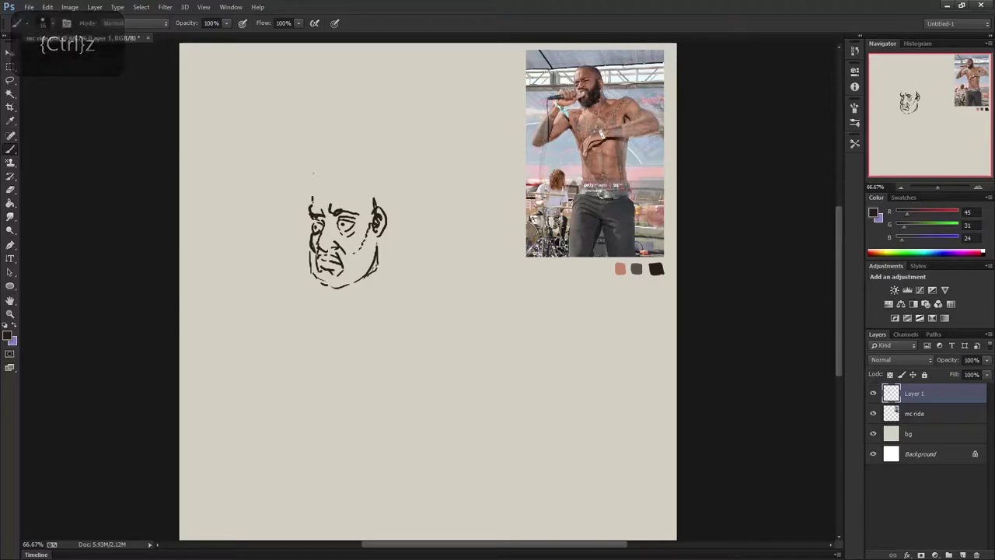
{"action": "mouse_move", "coordinate": [311, 208]}
{"action": "left_mouse_down"}
{"action": "mouse_move", "coordinate": [336, 183]}
{"action": "mouse_move", "coordinate": [394, 208]}
{"action": "left_mouse_up"}
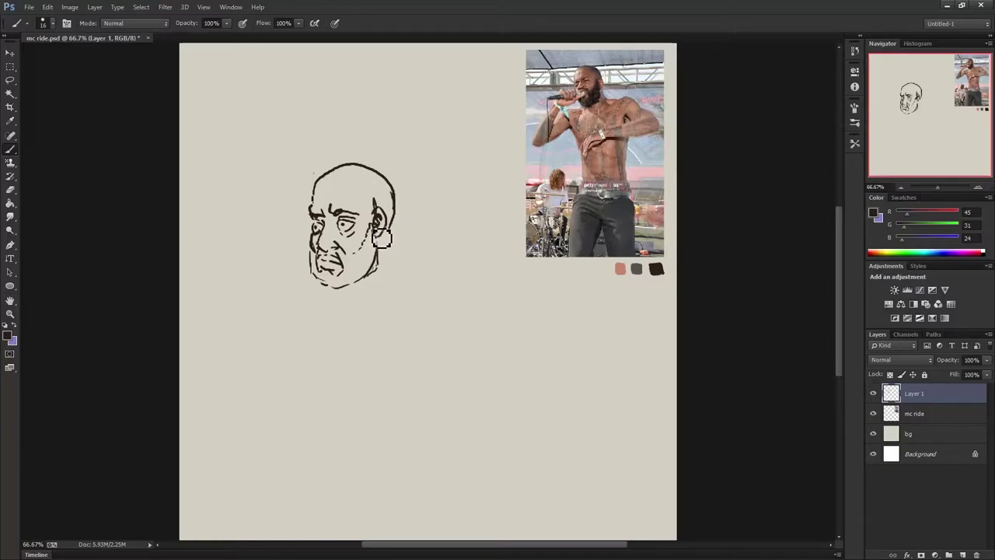
Step: Add inner-ear detail, try and revert an open mouth, then lasso the brow area
{"action": "left_click_drag", "start_coordinate": [375, 221], "coordinate": [380, 230]}
{"action": "left_click_drag", "start_coordinate": [392, 208], "coordinate": [392, 197]}
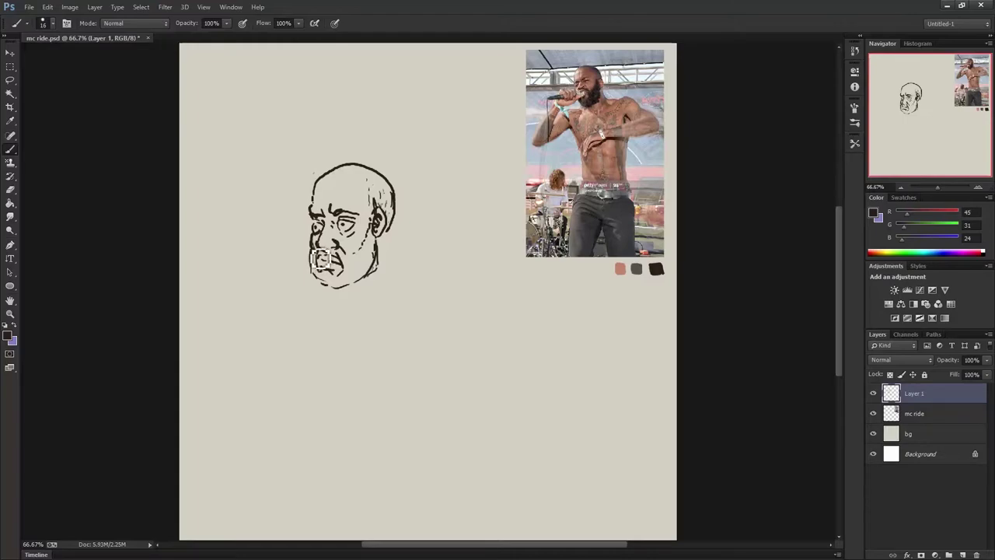
{"action": "left_click_drag", "start_coordinate": [317, 256], "coordinate": [336, 272]}
{"action": "key", "text": "ctrl+alt+z"}
{"action": "key", "text": "ctrl+alt+z"}
{"action": "key", "text": "ctrl+alt+z"}
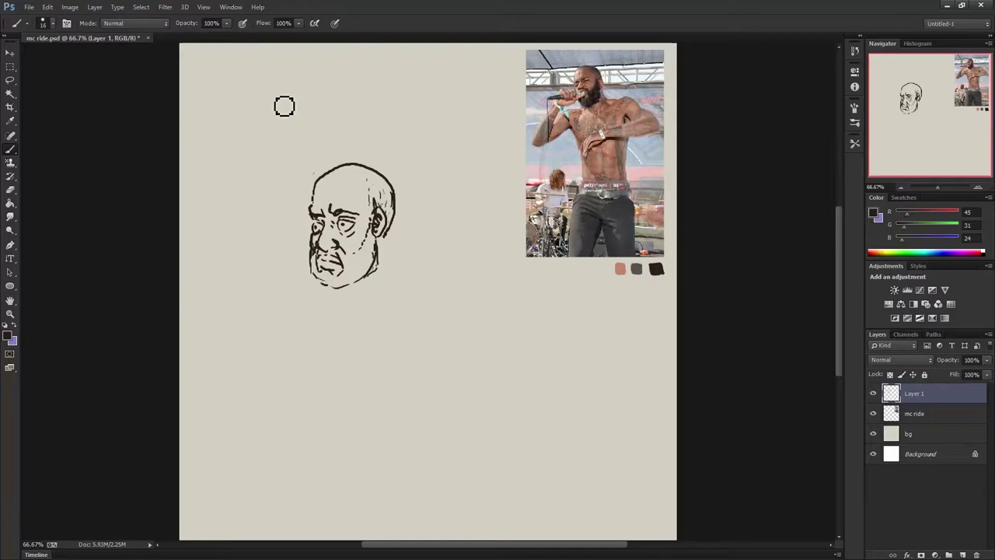
{"action": "key", "text": "l"}
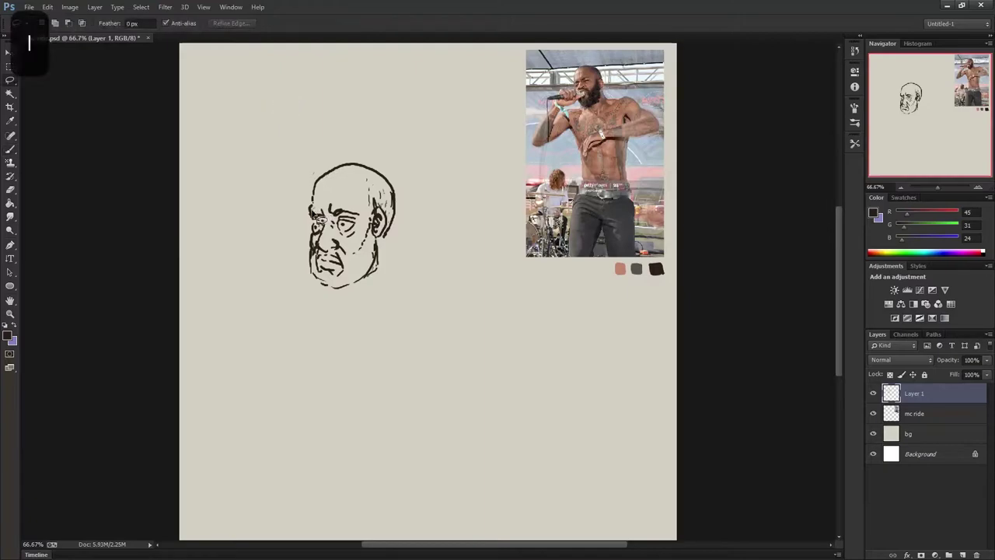
{"action": "mouse_move", "coordinate": [318, 221]}
{"action": "left_mouse_down"}
{"action": "mouse_move", "coordinate": [332, 206]}
{"action": "mouse_move", "coordinate": [308, 204]}
{"action": "left_mouse_up"}
Step: Nudge the selected brow and eye area up slightly with the Move tool
{"action": "key", "text": "v"}
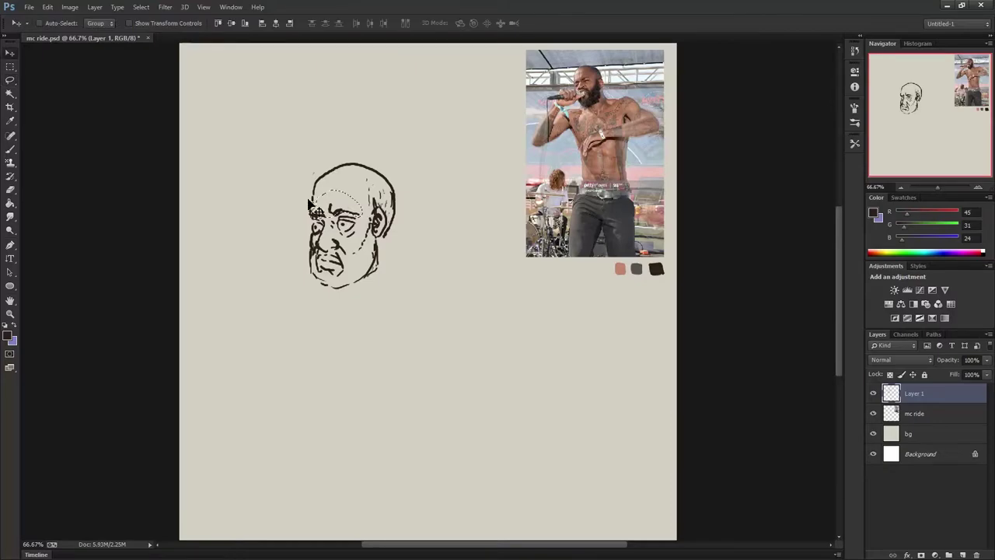
{"action": "left_click_drag", "start_coordinate": [330, 217], "coordinate": [334, 205]}
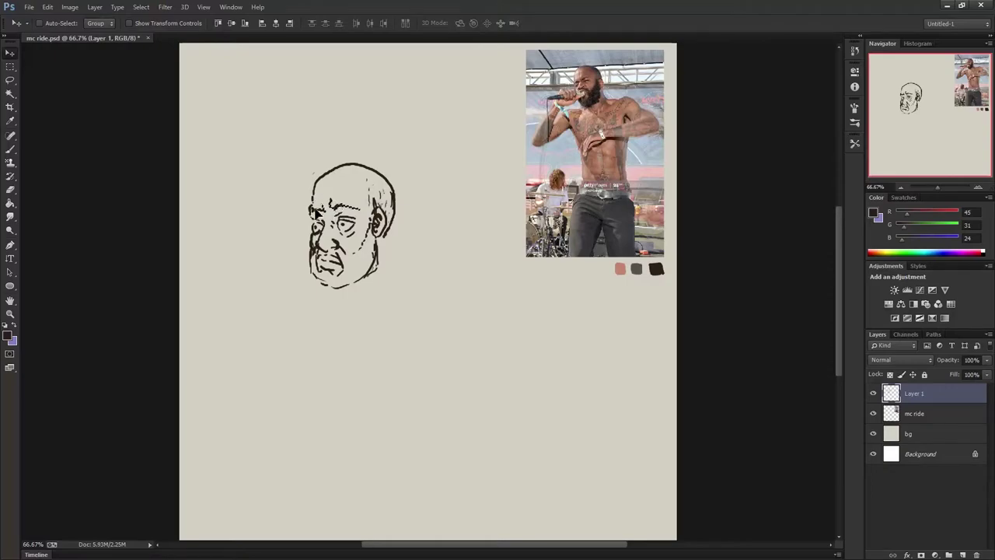
{"action": "key", "text": "l"}
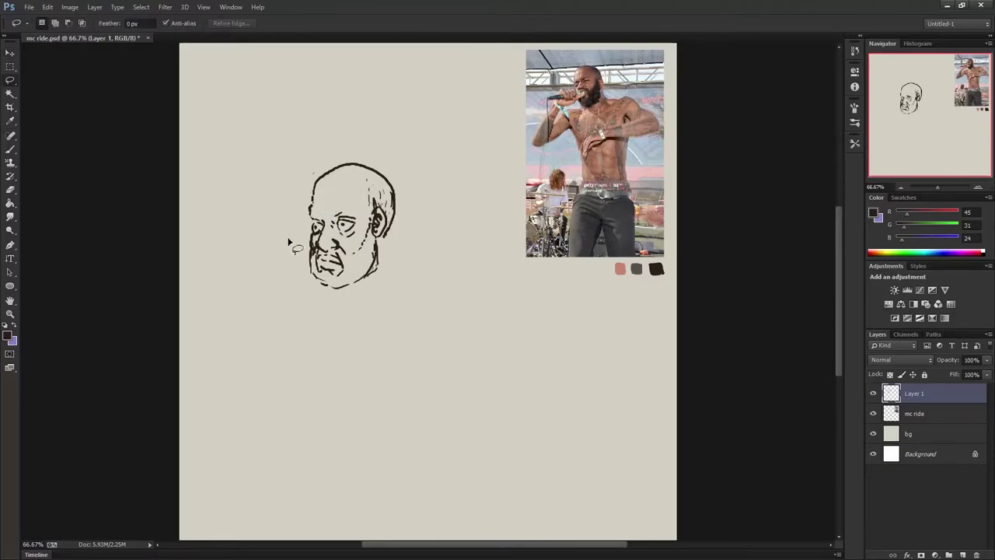
Step: Redraw both eyebrows and rework the eye outlines with brush and eraser
{"action": "key", "text": "b"}
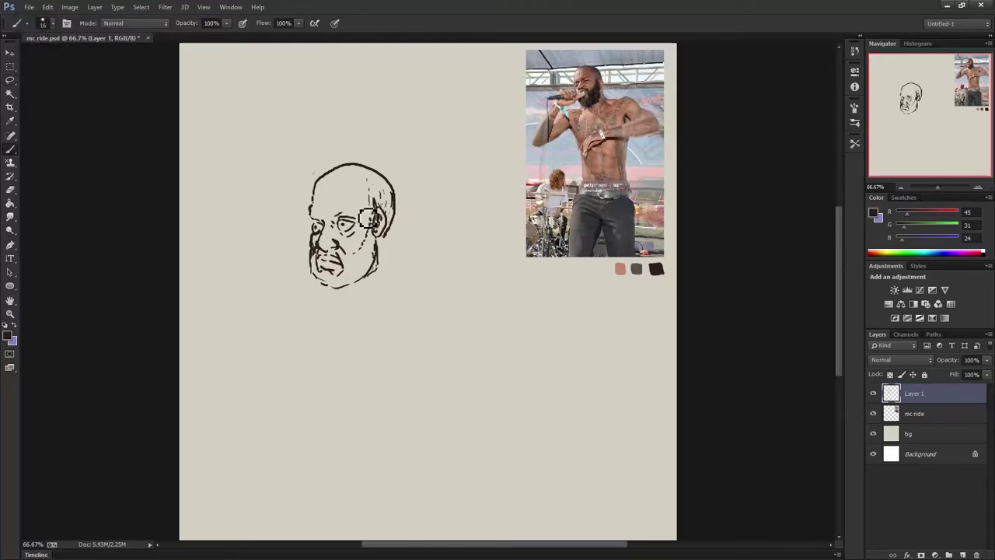
{"action": "mouse_move", "coordinate": [338, 210]}
{"action": "left_mouse_down"}
{"action": "mouse_move", "coordinate": [355, 207]}
{"action": "mouse_move", "coordinate": [352, 219]}
{"action": "left_mouse_up"}
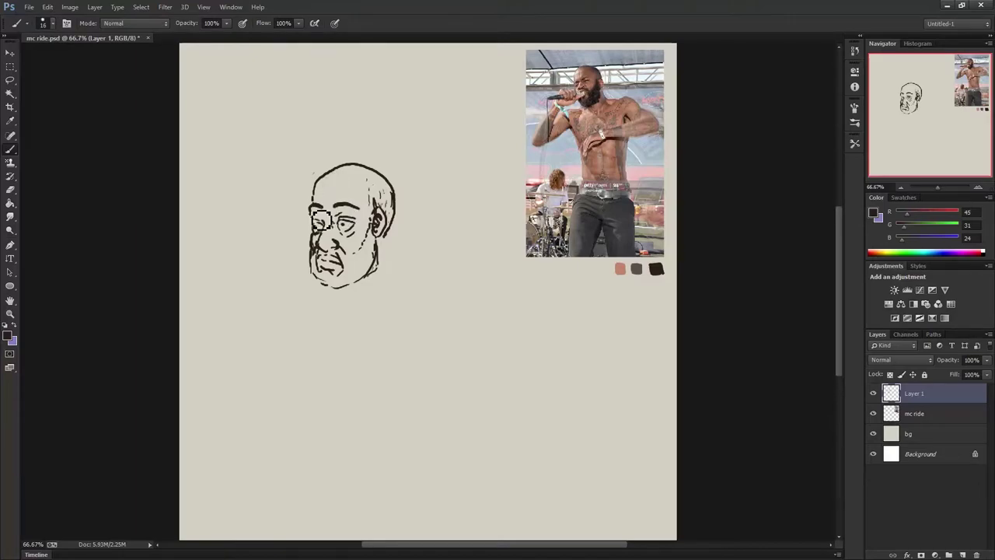
{"action": "left_click_drag", "start_coordinate": [331, 205], "coordinate": [356, 203]}
{"action": "key", "text": "ctrl+z"}
{"action": "key", "text": "ctrl+z"}
{"action": "key", "text": "e"}
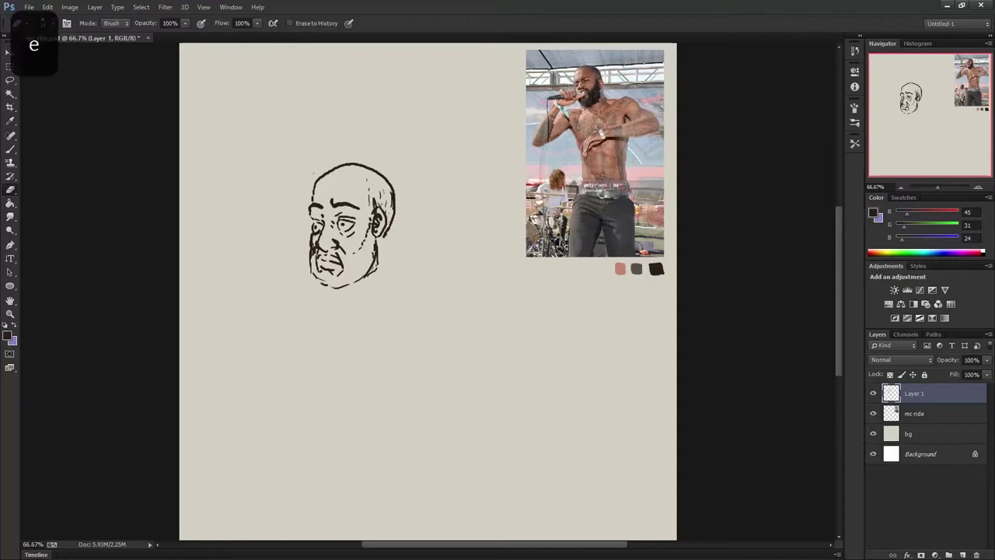
{"action": "left_click_drag", "start_coordinate": [348, 226], "coordinate": [354, 221]}
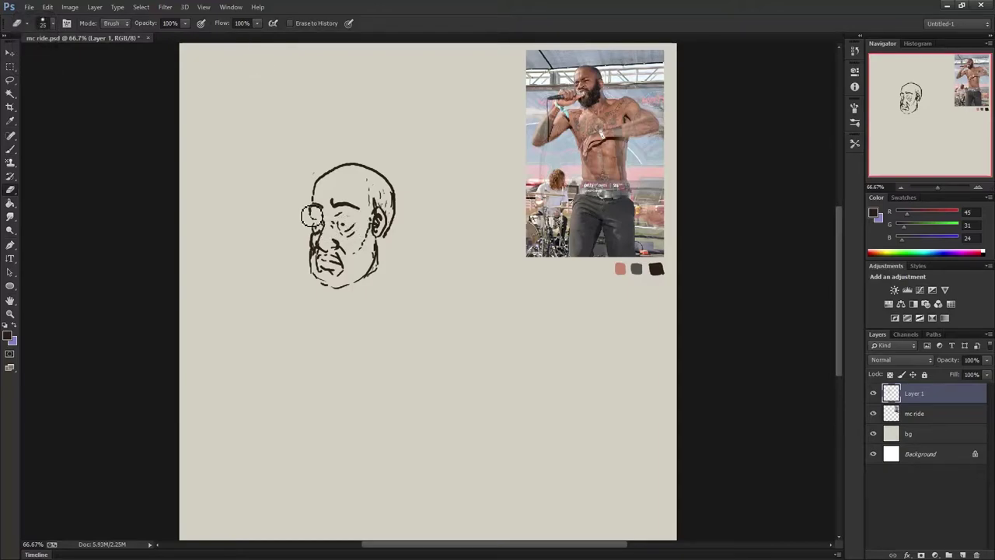
{"action": "key", "text": "b"}
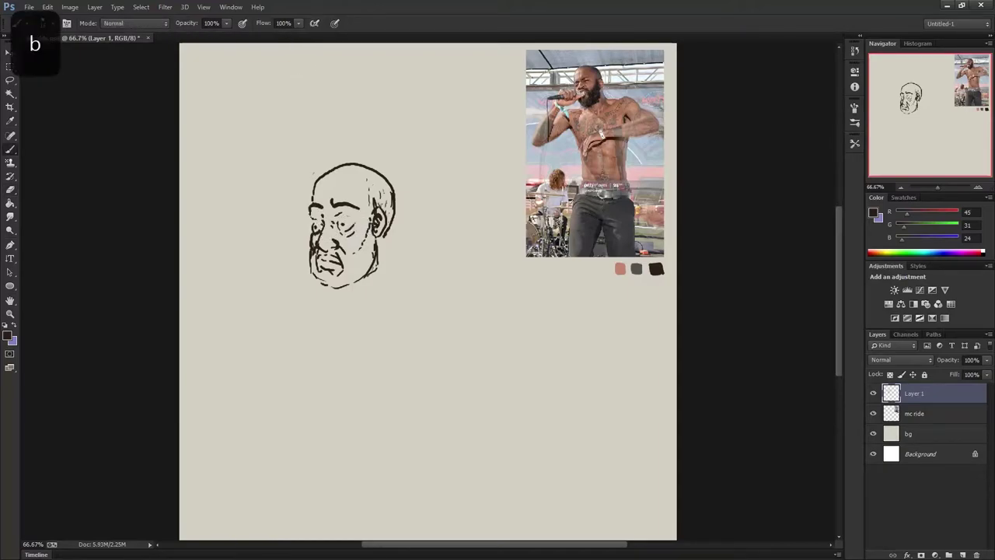
{"action": "left_click_drag", "start_coordinate": [360, 230], "coordinate": [347, 234]}
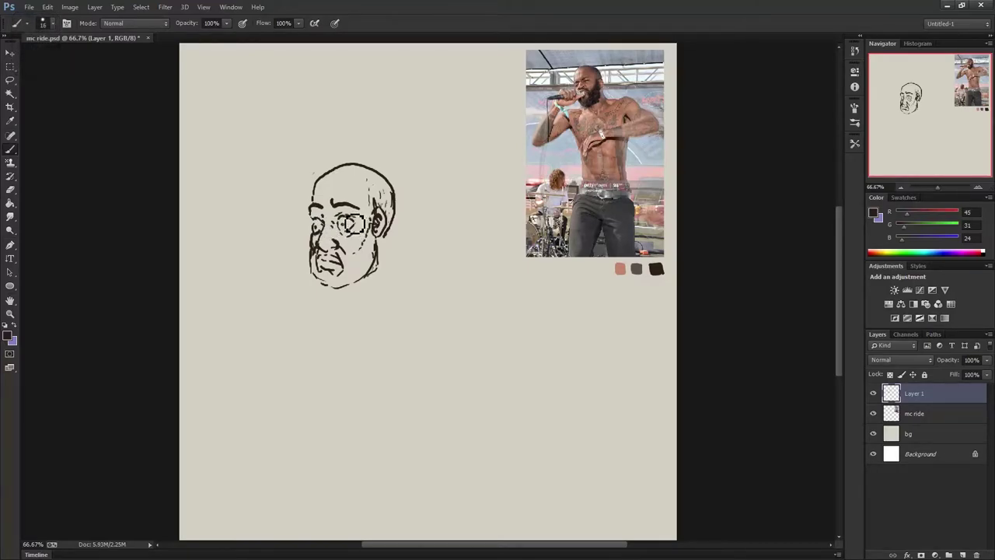
{"action": "key", "text": "ctrl+z"}
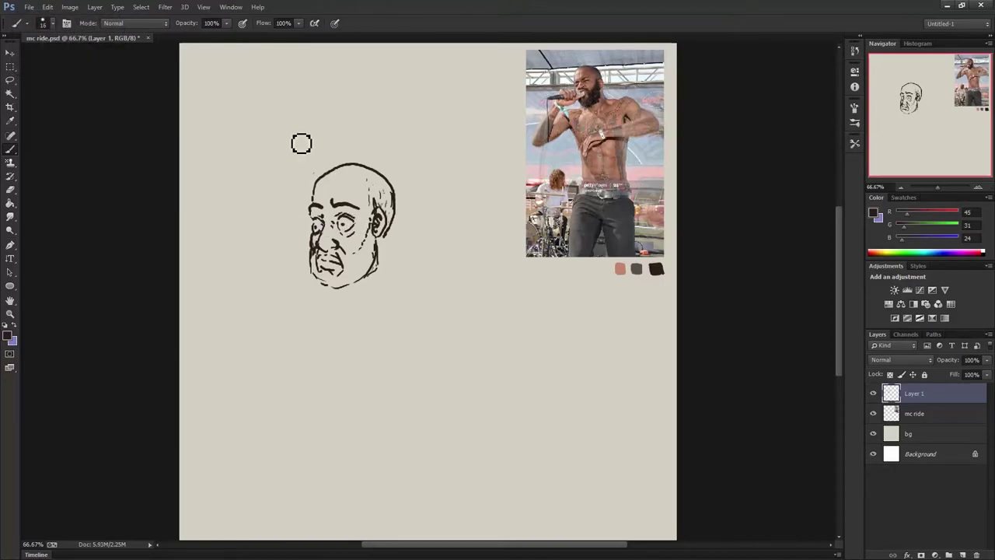
Step: Lasso the skull top and Free Transform it taller, dismissing the selection warning
{"action": "key", "text": "l"}
{"action": "mouse_move", "coordinate": [306, 199]}
{"action": "left_mouse_down"}
{"action": "mouse_move", "coordinate": [362, 187]}
{"action": "mouse_move", "coordinate": [288, 230]}
{"action": "left_mouse_up"}
{"action": "key", "text": "ctrl+t"}
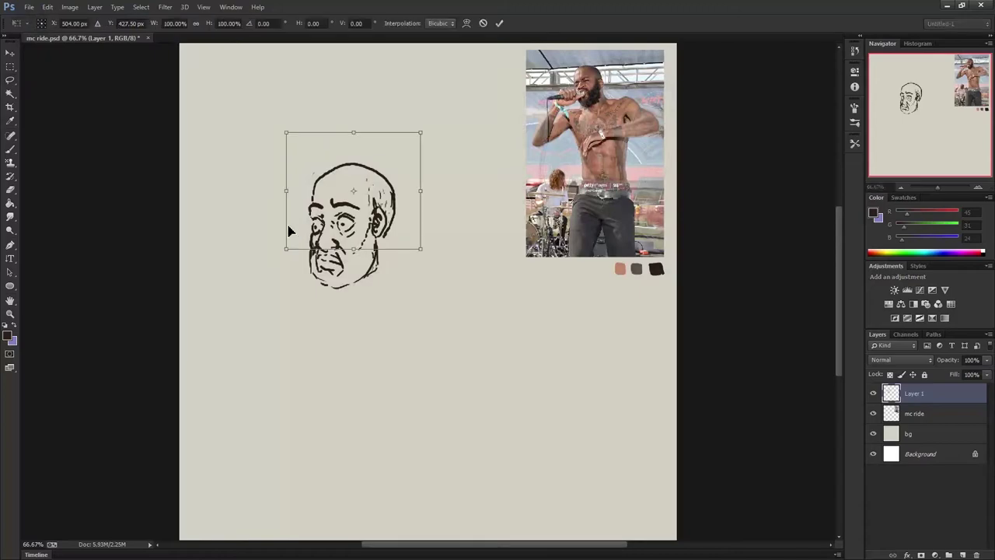
{"action": "left_click_drag", "start_coordinate": [356, 133], "coordinate": [354, 124]}
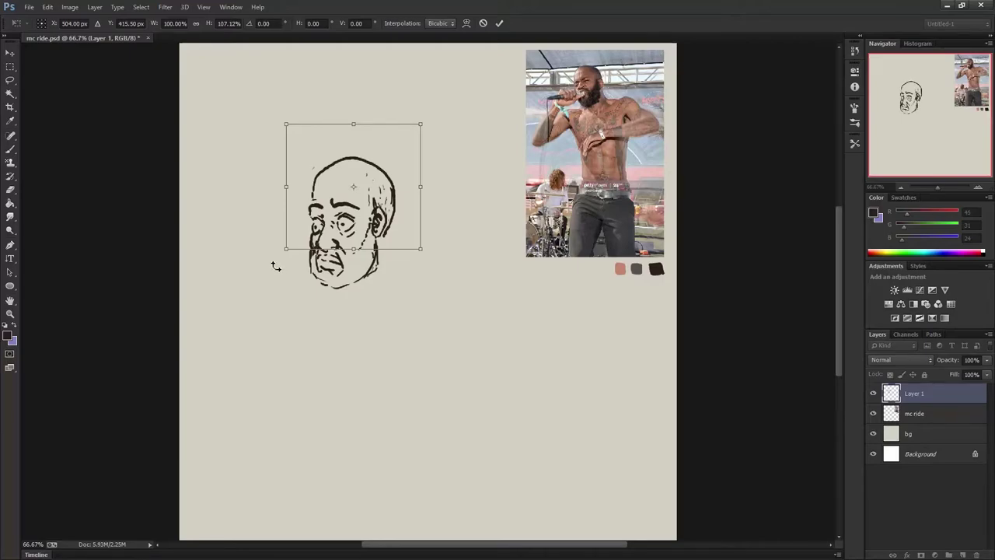
{"action": "key", "text": "Return"}
{"action": "left_click_drag", "start_coordinate": [273, 251], "coordinate": [263, 237]}
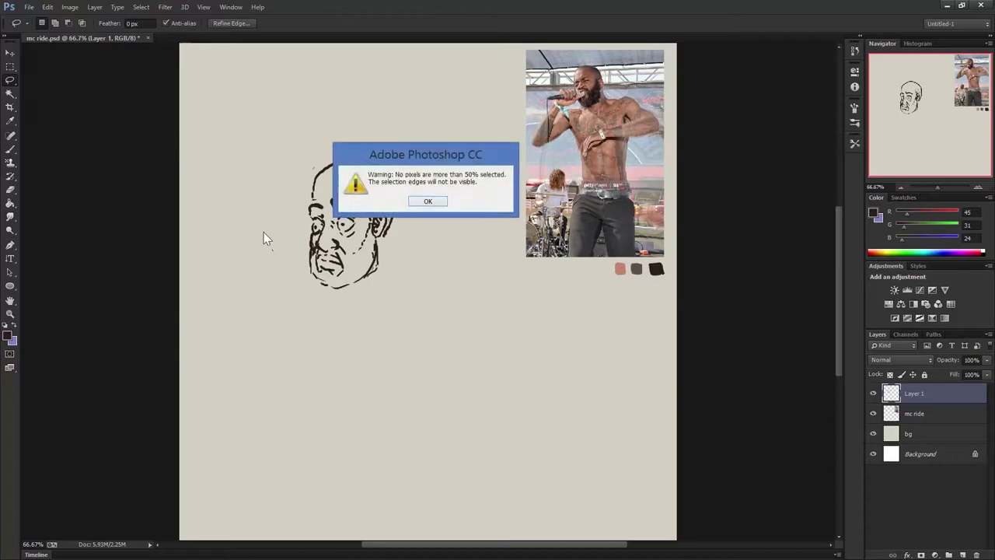
{"action": "left_click", "coordinate": [436, 203]}
Step: Touch up the left brow and face edge with the Brush
{"action": "key", "text": "b"}
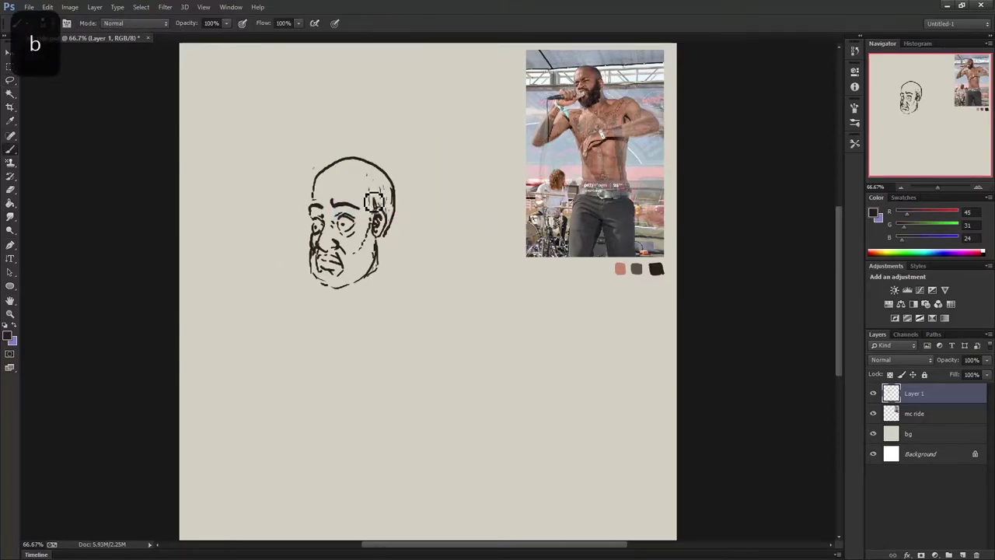
{"action": "key", "text": "l"}
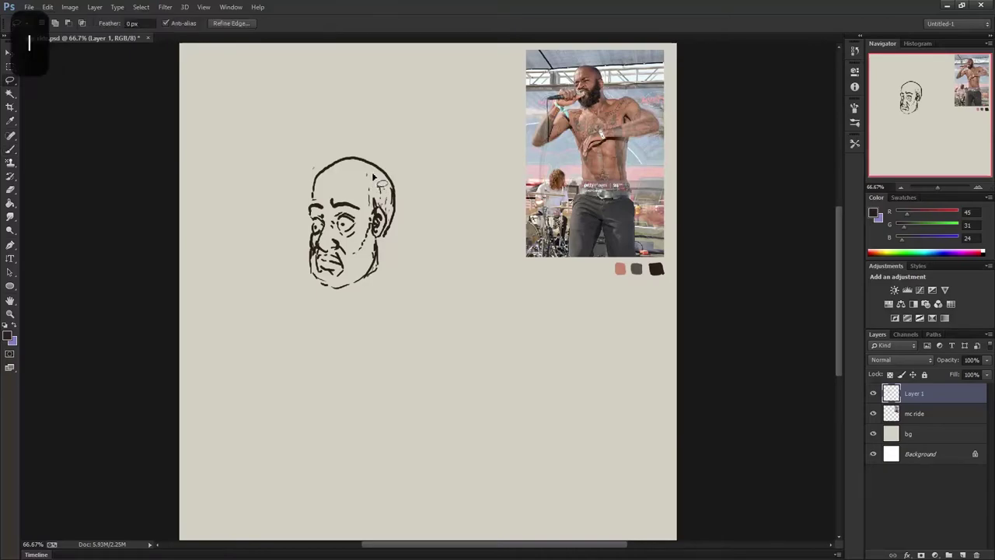
{"action": "key", "text": "b"}
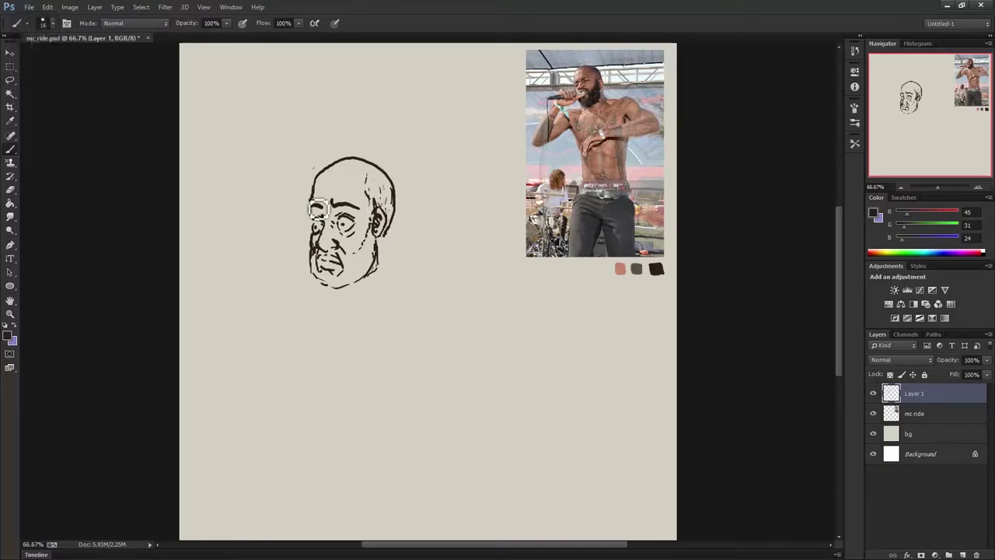
{"action": "left_click_drag", "start_coordinate": [317, 211], "coordinate": [308, 207]}
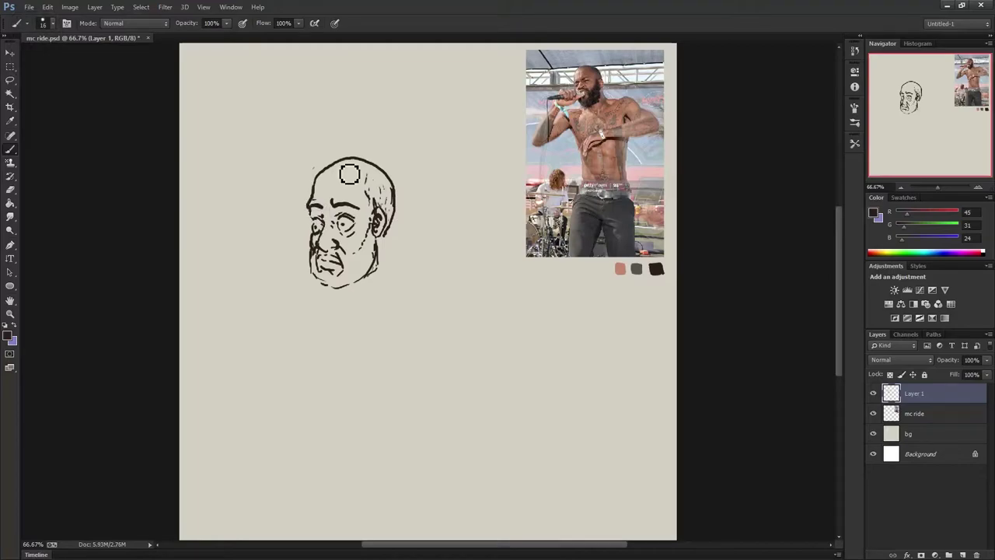
Step: Redraw a darker top-of-head outline and start the neck line below the ear
{"action": "mouse_move", "coordinate": [332, 165]}
{"action": "left_mouse_down"}
{"action": "mouse_move", "coordinate": [394, 167]}
{"action": "mouse_move", "coordinate": [373, 175]}
{"action": "mouse_move", "coordinate": [397, 187]}
{"action": "left_mouse_up"}
{"action": "key", "text": "e"}
{"action": "key", "text": "b"}
{"action": "key", "text": "ctrl+z"}
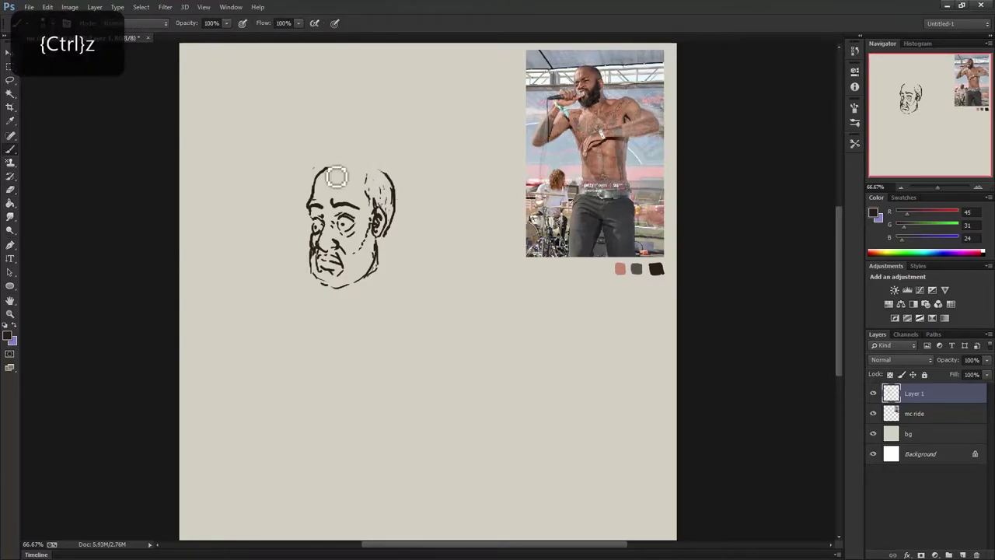
{"action": "left_click_drag", "start_coordinate": [354, 163], "coordinate": [395, 185]}
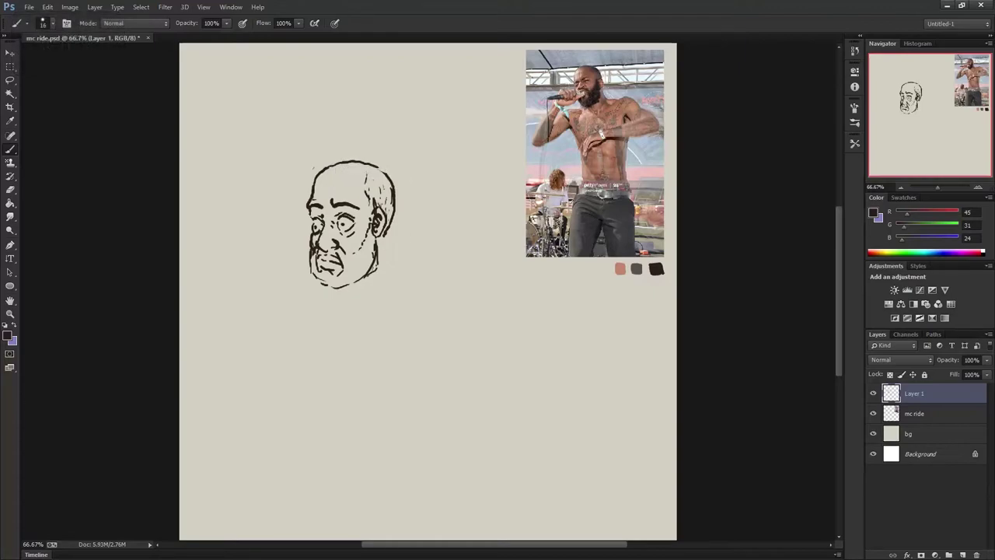
{"action": "left_click_drag", "start_coordinate": [383, 233], "coordinate": [400, 291]}
Step: Ink the mouth, lips, teeth and a dark hatched beard across chin and jaw
{"action": "mouse_move", "coordinate": [333, 274]}
{"action": "left_mouse_down"}
{"action": "mouse_move", "coordinate": [323, 266]}
{"action": "mouse_move", "coordinate": [342, 267]}
{"action": "mouse_move", "coordinate": [350, 280]}
{"action": "mouse_move", "coordinate": [321, 287]}
{"action": "mouse_move", "coordinate": [346, 294]}
{"action": "mouse_move", "coordinate": [366, 256]}
{"action": "left_mouse_up"}
{"action": "mouse_move", "coordinate": [367, 296]}
{"action": "left_mouse_down"}
{"action": "mouse_move", "coordinate": [380, 237]}
{"action": "mouse_move", "coordinate": [379, 278]}
{"action": "left_mouse_up"}
{"action": "mouse_move", "coordinate": [330, 255]}
{"action": "left_mouse_down"}
{"action": "mouse_move", "coordinate": [362, 282]}
{"action": "mouse_move", "coordinate": [331, 263]}
{"action": "mouse_move", "coordinate": [342, 292]}
{"action": "mouse_move", "coordinate": [383, 269]}
{"action": "left_mouse_up"}
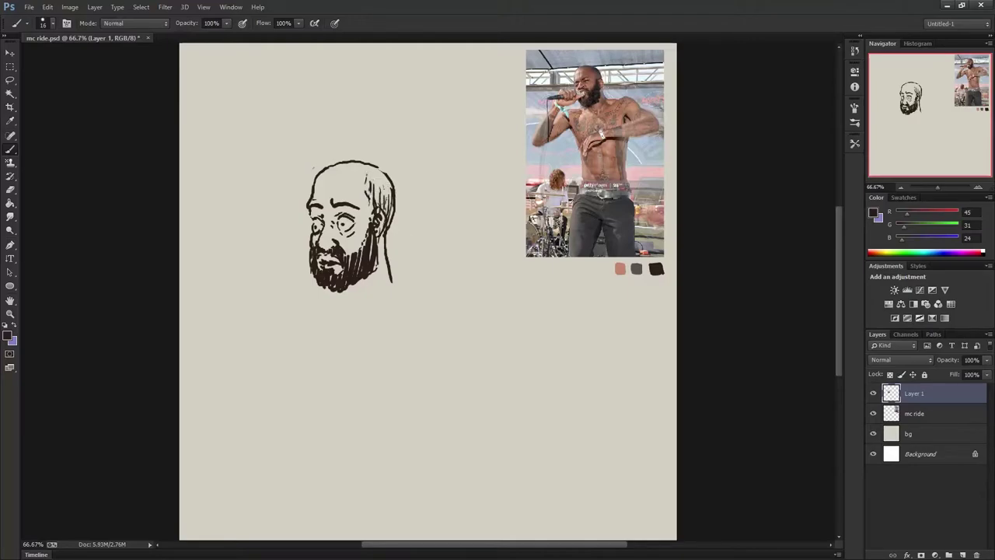
{"action": "key", "text": "l"}
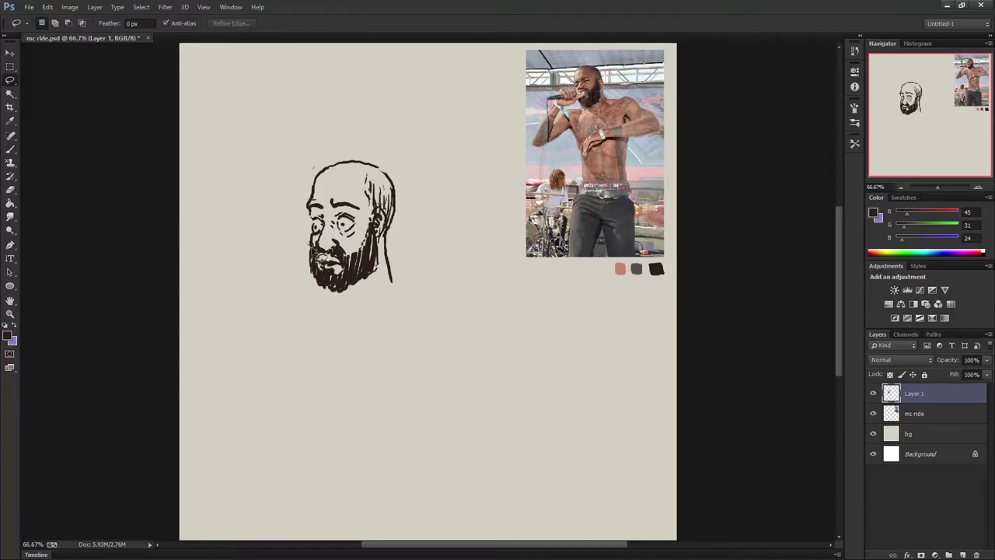
Step: Lasso the beard and chin and stretch them to about 106–109% height
{"action": "left_click_drag", "start_coordinate": [375, 237], "coordinate": [272, 264]}
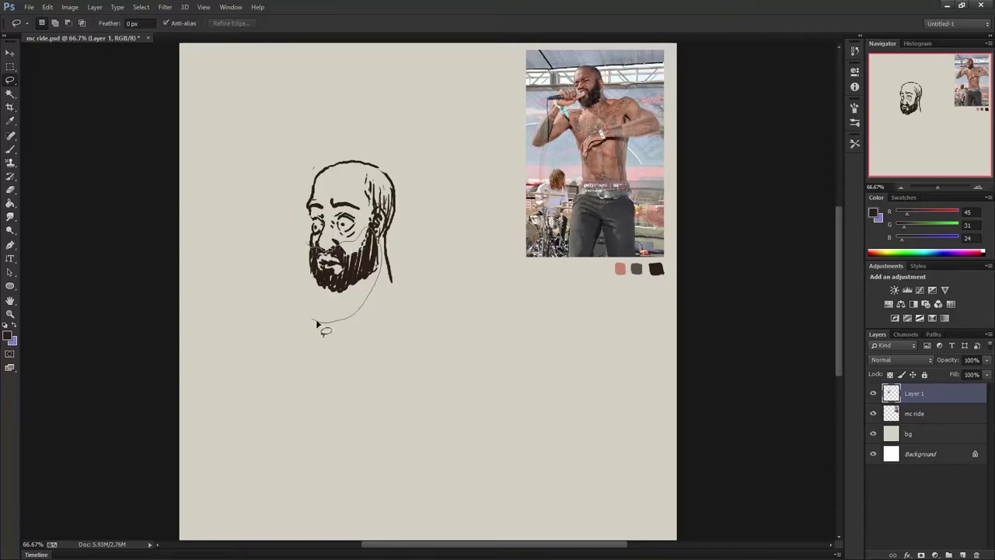
{"action": "key", "text": "ctrl+t"}
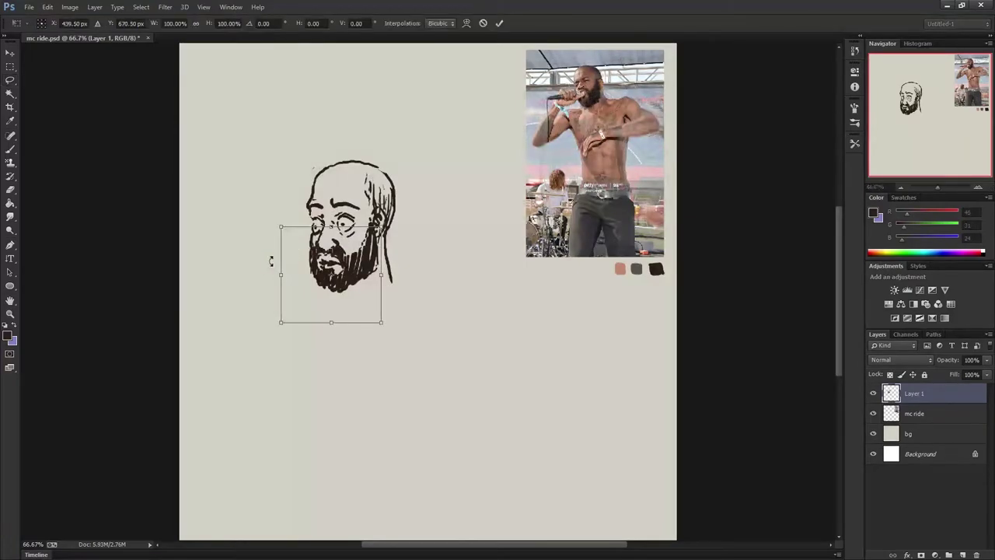
{"action": "left_click_drag", "start_coordinate": [332, 322], "coordinate": [332, 331]}
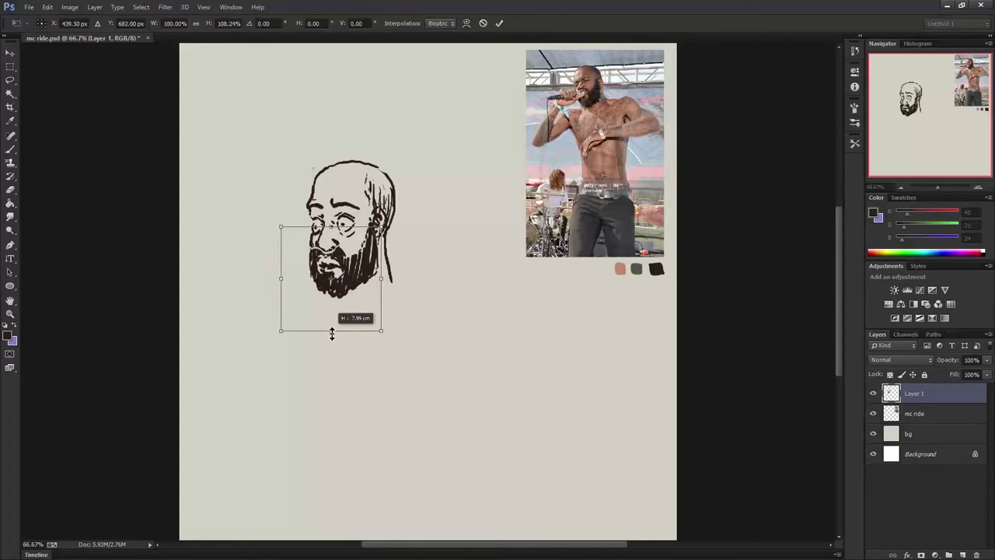
{"action": "left_click_drag", "start_coordinate": [333, 334], "coordinate": [330, 332]}
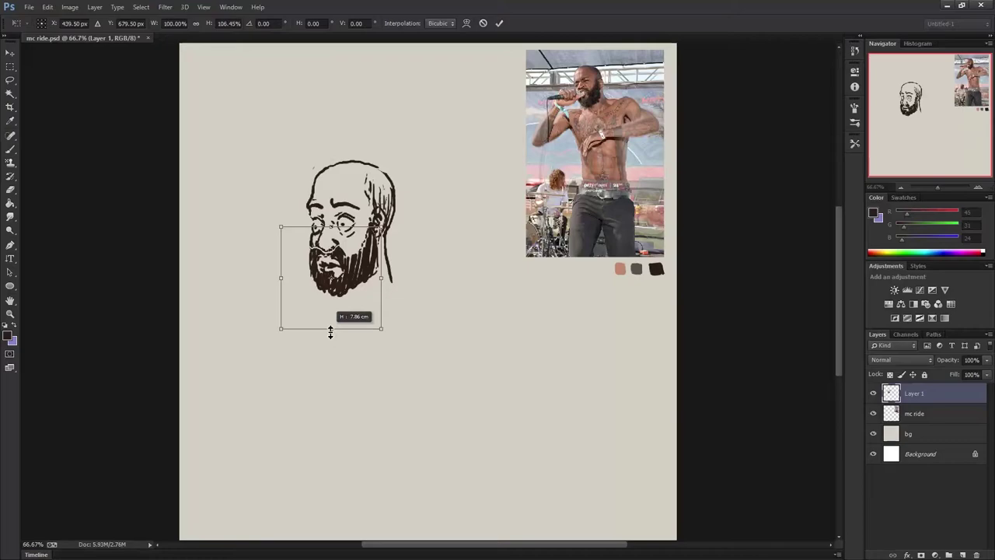
{"action": "left_click_drag", "start_coordinate": [331, 332], "coordinate": [328, 328]}
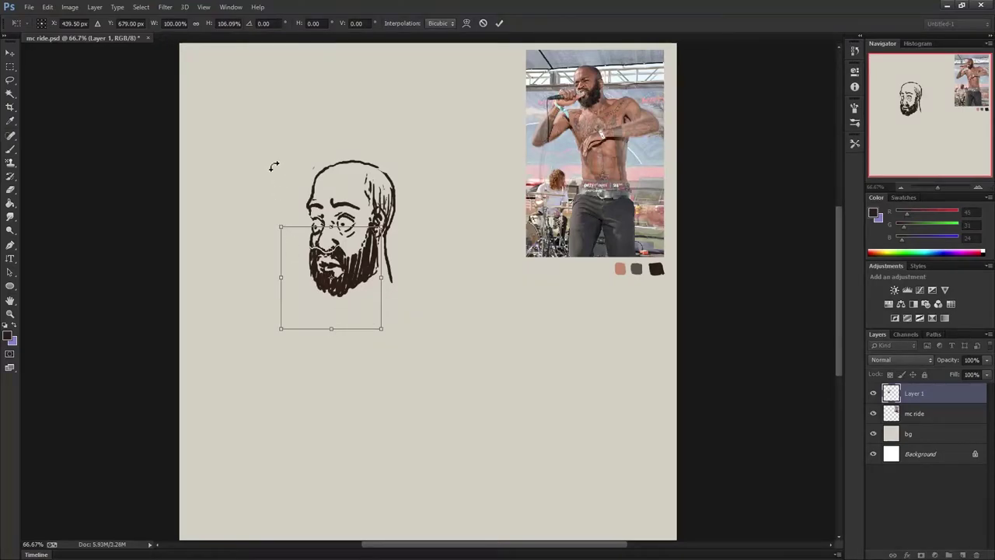
{"action": "key", "text": "Return"}
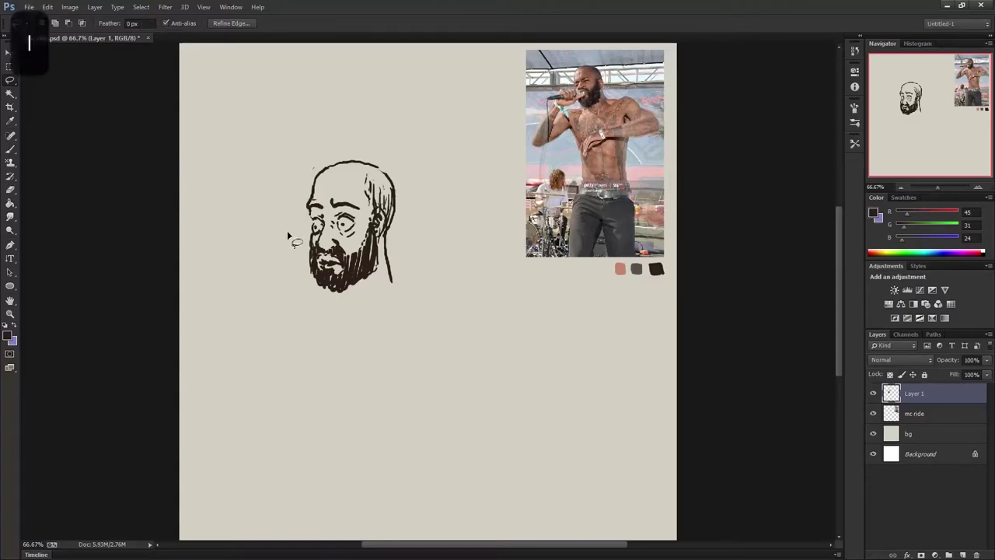
Step: Reselect the beard and stretch it slightly longer a second time
{"action": "mouse_move", "coordinate": [295, 266]}
{"action": "left_mouse_down"}
{"action": "mouse_move", "coordinate": [324, 278]}
{"action": "mouse_move", "coordinate": [253, 269]}
{"action": "left_mouse_up"}
{"action": "key", "text": "ctrl+t"}
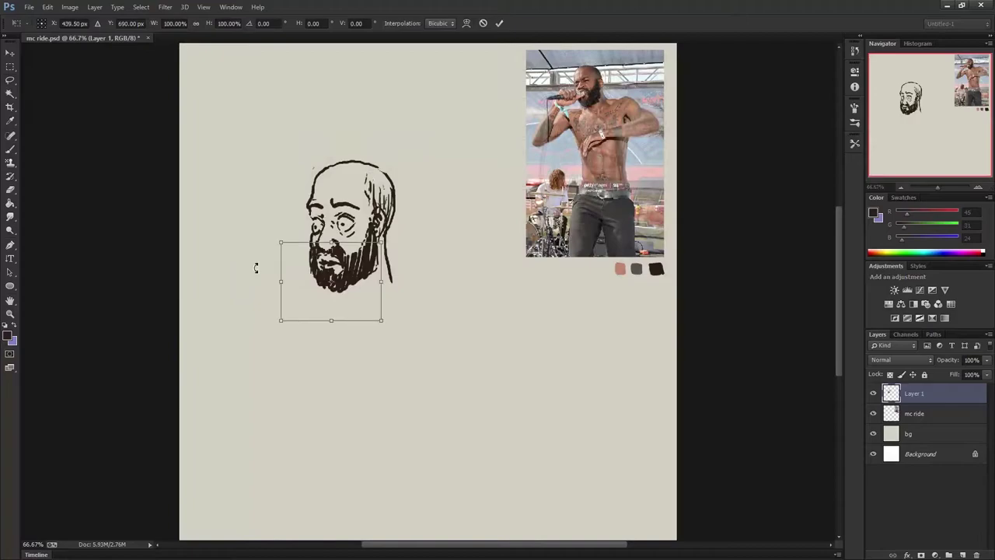
{"action": "left_click_drag", "start_coordinate": [332, 322], "coordinate": [330, 330]}
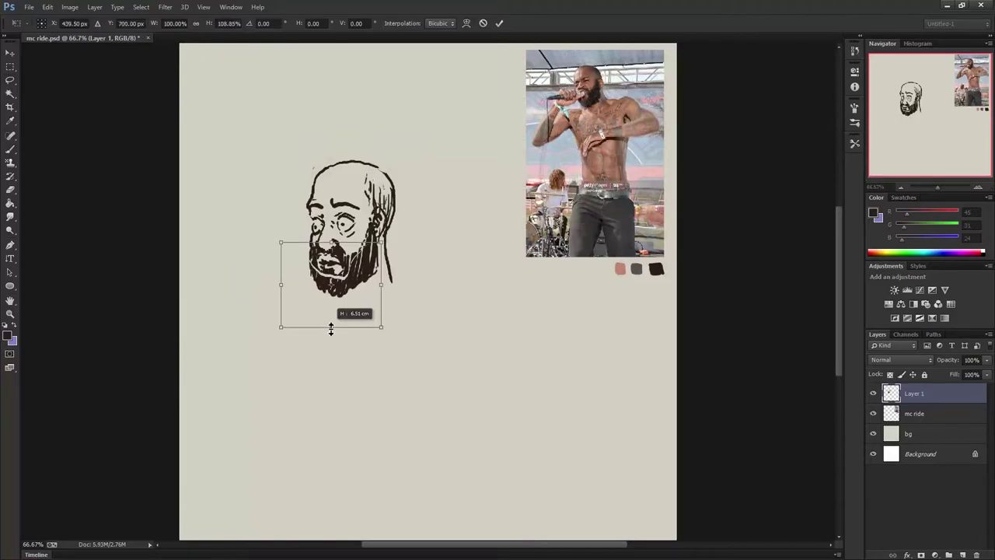
{"action": "left_click_drag", "start_coordinate": [331, 329], "coordinate": [329, 326]}
Step: Apply the beard resize and darken the lower beard and chin with the brush
{"action": "key", "text": "l"}
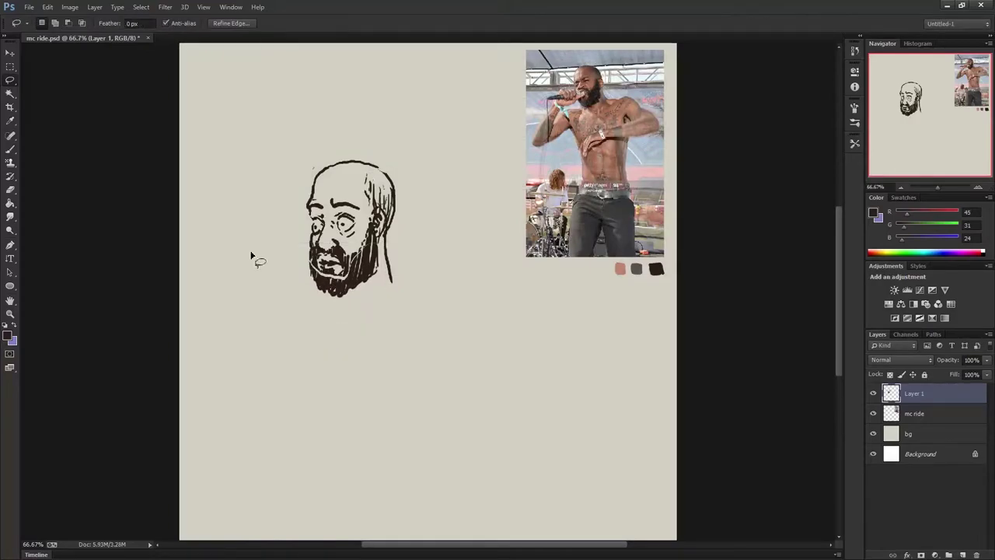
{"action": "key", "text": "b"}
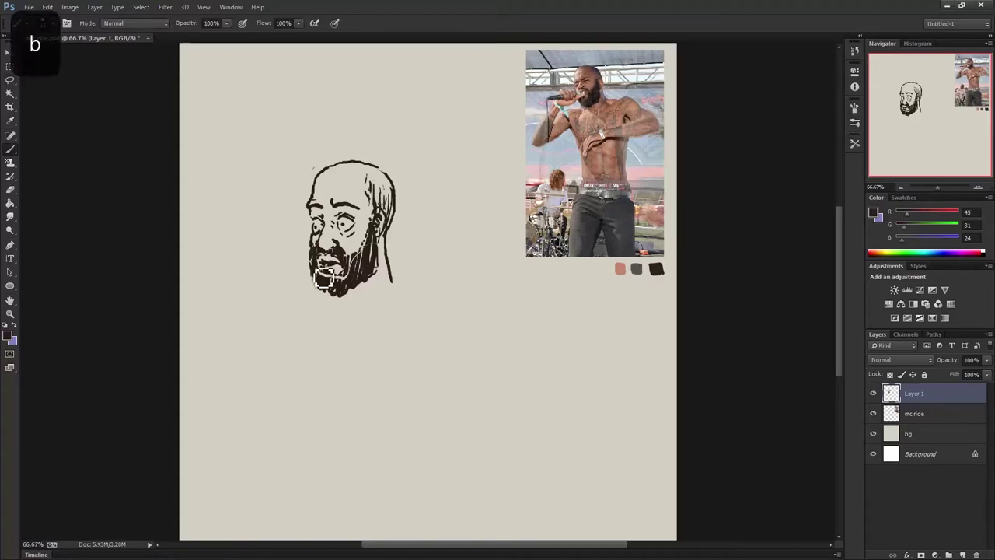
{"action": "mouse_move", "coordinate": [322, 278]}
{"action": "left_mouse_down"}
{"action": "mouse_move", "coordinate": [354, 289]}
{"action": "mouse_move", "coordinate": [394, 231]}
{"action": "left_mouse_up"}
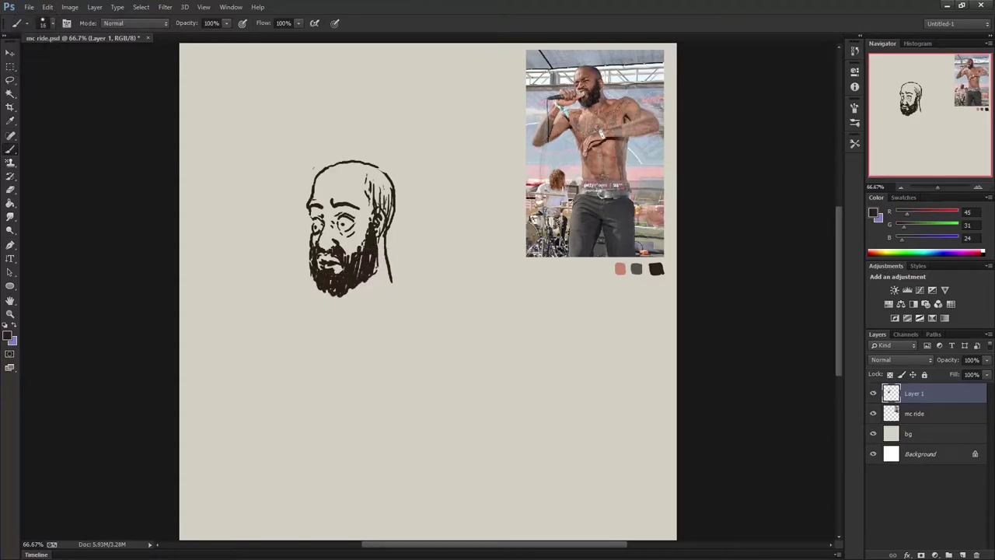
{"action": "key", "text": "space"}
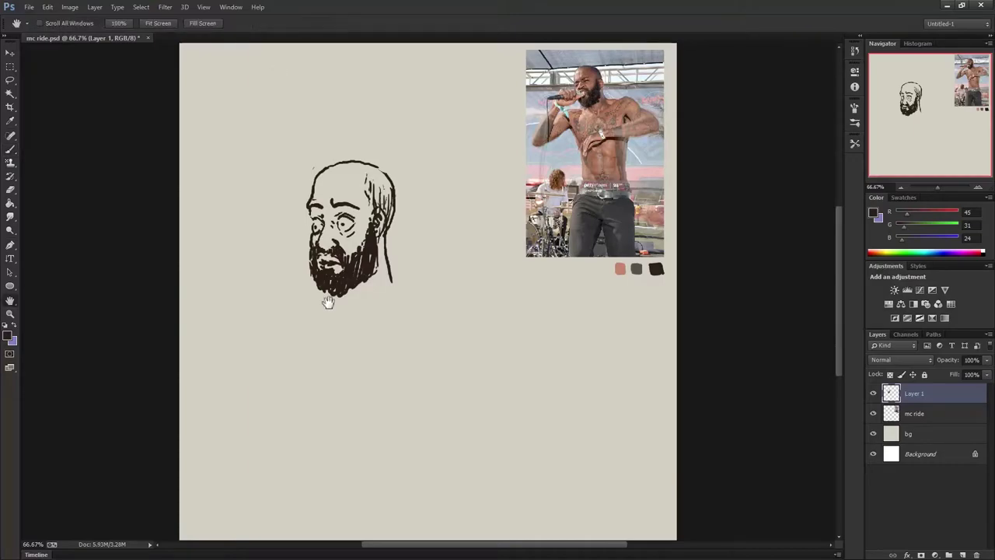
{"action": "left_click_drag", "start_coordinate": [339, 346], "coordinate": [343, 311]}
Step: Redraw the neck line along the beard's right edge, erasing the excess stroke
{"action": "key", "text": "b"}
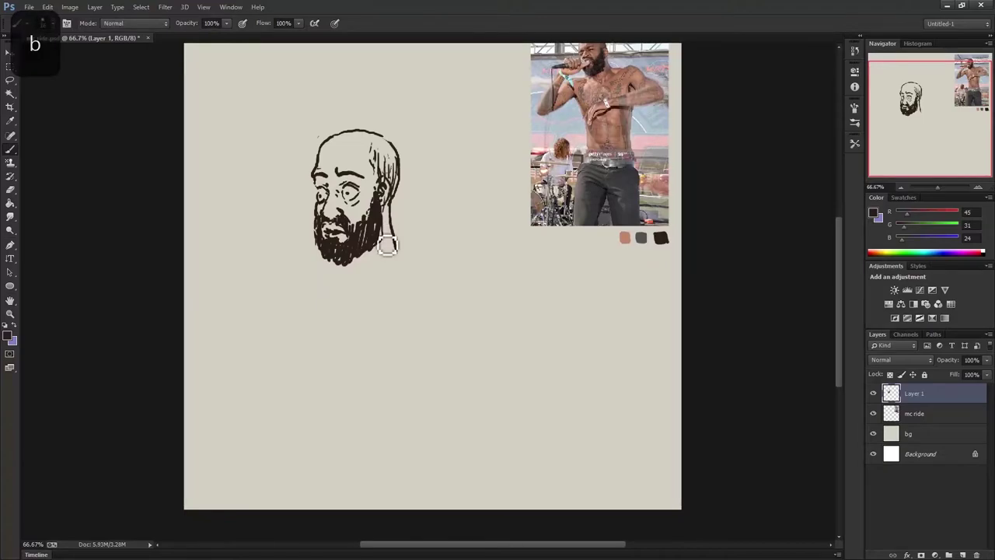
{"action": "mouse_move", "coordinate": [389, 214]}
{"action": "left_mouse_down"}
{"action": "mouse_move", "coordinate": [399, 269]}
{"action": "mouse_move", "coordinate": [428, 272]}
{"action": "left_mouse_up"}
{"action": "key", "text": "ctrl+z"}
{"action": "key", "text": "e"}
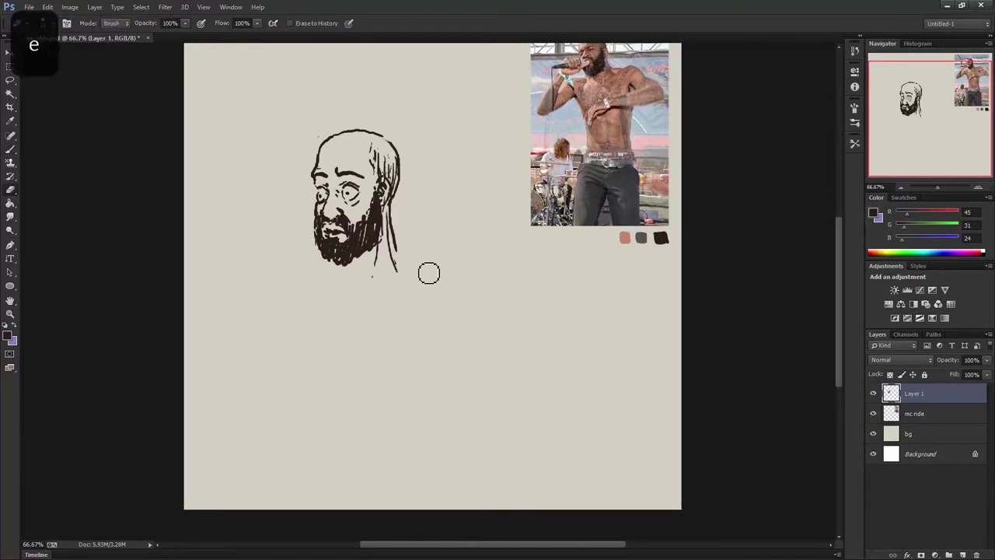
{"action": "left_click_drag", "start_coordinate": [400, 274], "coordinate": [396, 222]}
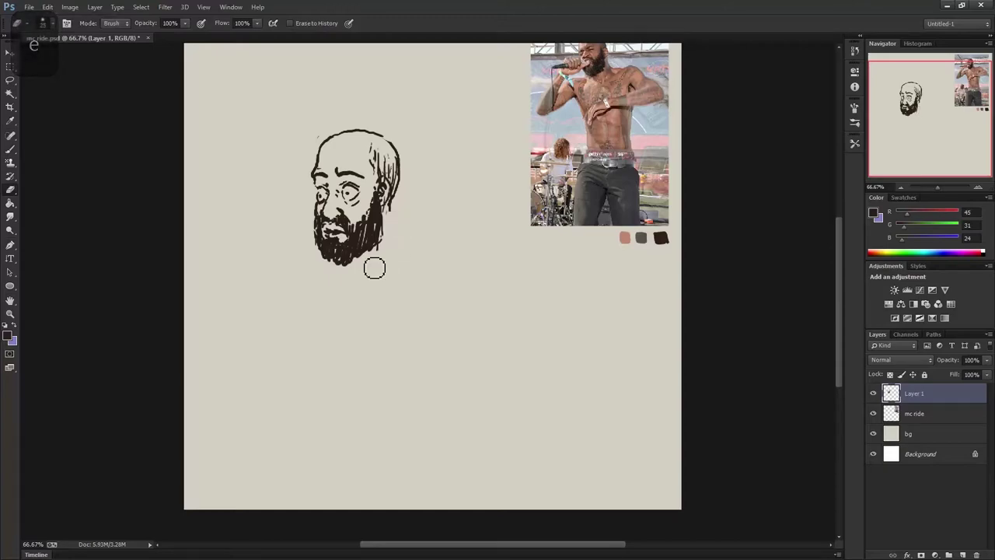
{"action": "key", "text": "b"}
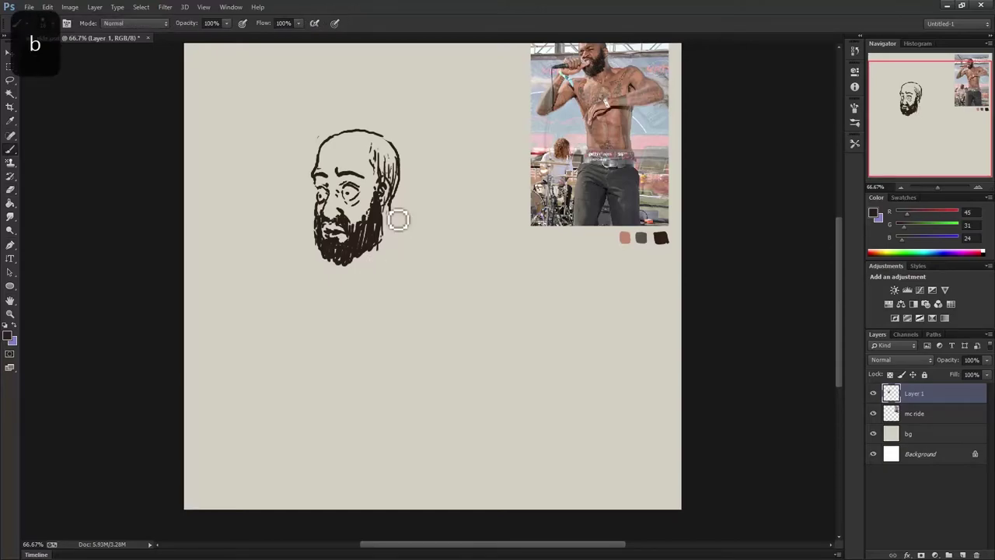
{"action": "left_click_drag", "start_coordinate": [394, 205], "coordinate": [398, 230]}
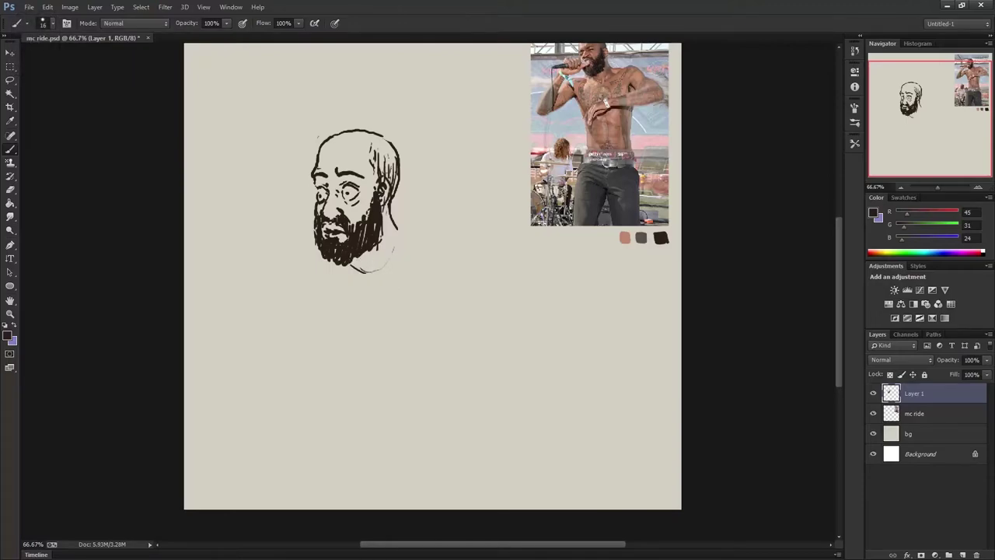
Step: Draw the right shoulder and neck lines, plus cheek, mouth and right chest strokes
{"action": "mouse_move", "coordinate": [402, 230]}
{"action": "left_mouse_down"}
{"action": "mouse_move", "coordinate": [443, 245]}
{"action": "mouse_move", "coordinate": [378, 273]}
{"action": "left_mouse_up"}
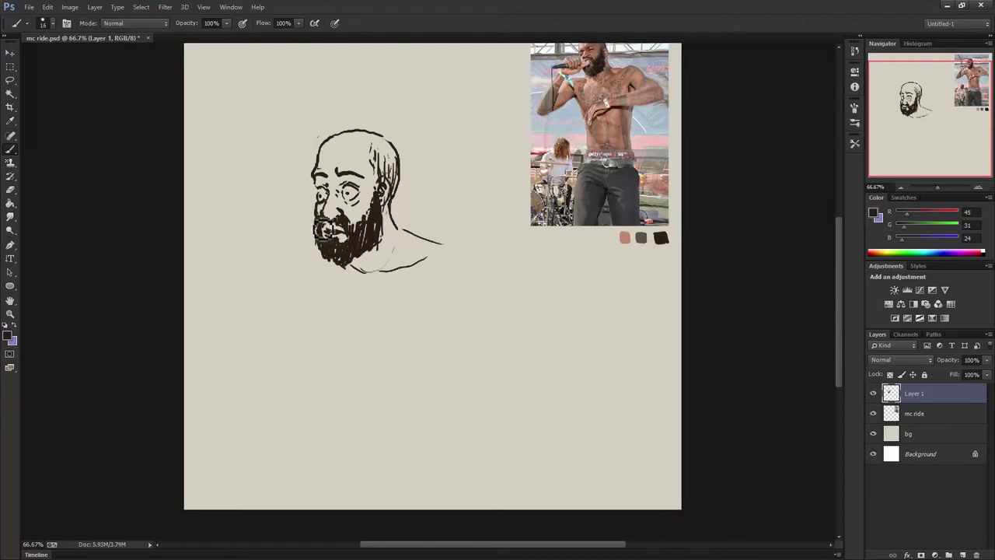
{"action": "left_click_drag", "start_coordinate": [314, 216], "coordinate": [290, 221]}
{"action": "left_click_drag", "start_coordinate": [443, 244], "coordinate": [488, 298]}
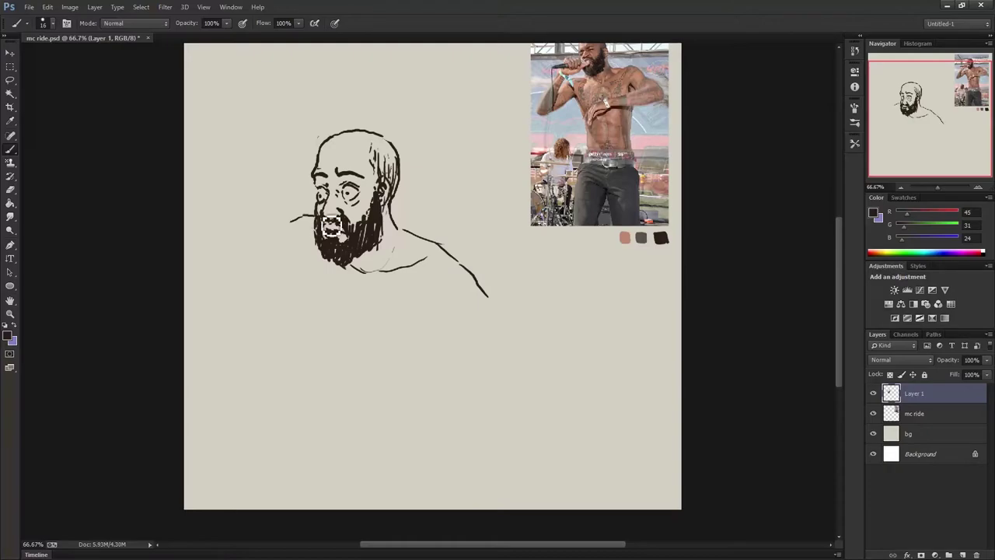
{"action": "left_click_drag", "start_coordinate": [331, 227], "coordinate": [341, 231]}
{"action": "left_click_drag", "start_coordinate": [403, 224], "coordinate": [381, 263]}
{"action": "left_click_drag", "start_coordinate": [287, 239], "coordinate": [304, 254]}
{"action": "left_click_drag", "start_coordinate": [425, 290], "coordinate": [456, 304]}
{"action": "left_click_drag", "start_coordinate": [463, 268], "coordinate": [477, 287]}
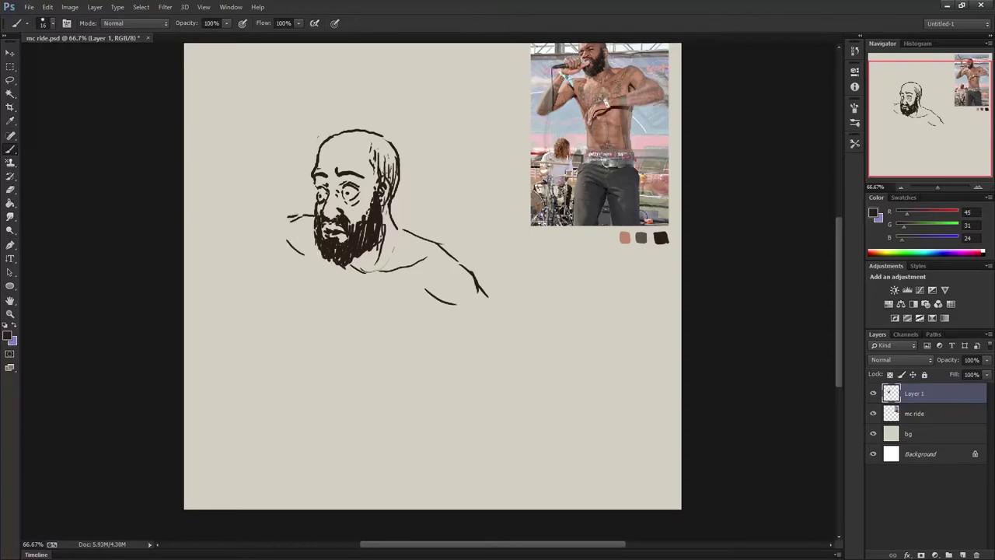
Step: Sketch the chest contour and centre line, undoing misplaced left-side body strokes
{"action": "left_click_drag", "start_coordinate": [300, 300], "coordinate": [319, 315]}
{"action": "left_click_drag", "start_coordinate": [285, 256], "coordinate": [295, 295]}
{"action": "key", "text": "ctrl+z"}
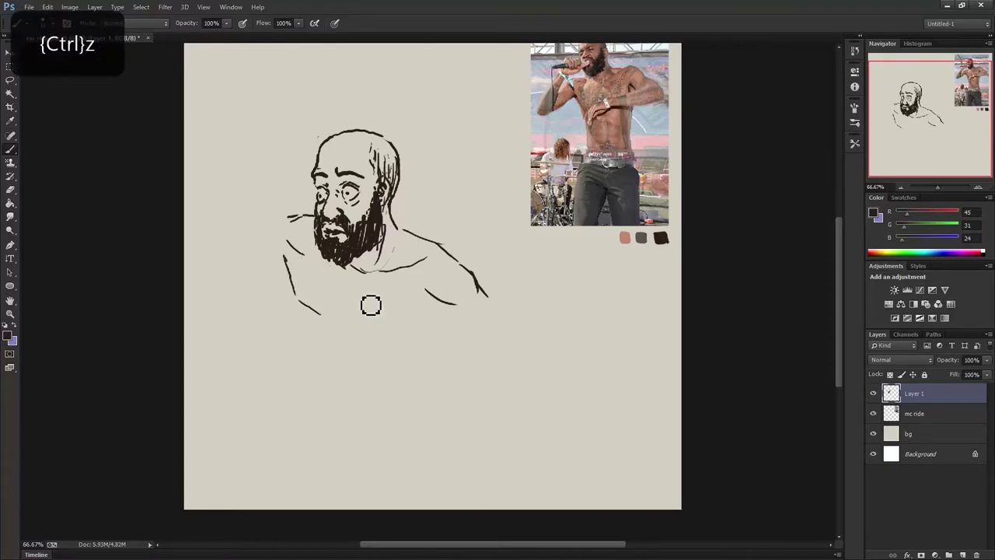
{"action": "key", "text": "ctrl+alt+z"}
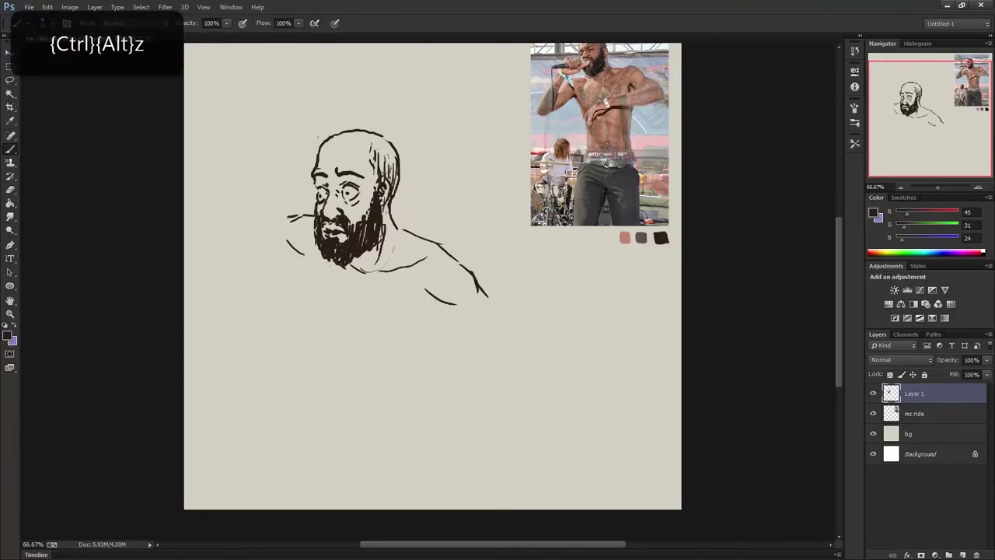
{"action": "mouse_move", "coordinate": [410, 314]}
{"action": "left_mouse_down"}
{"action": "mouse_move", "coordinate": [425, 302]}
{"action": "mouse_move", "coordinate": [367, 328]}
{"action": "mouse_move", "coordinate": [291, 266]}
{"action": "left_mouse_up"}
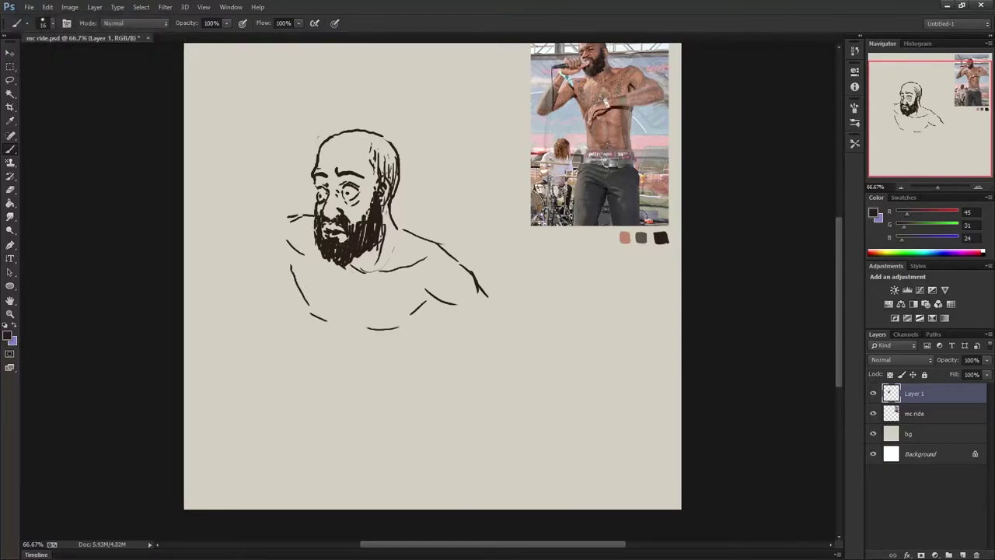
{"action": "left_click_drag", "start_coordinate": [350, 313], "coordinate": [350, 320]}
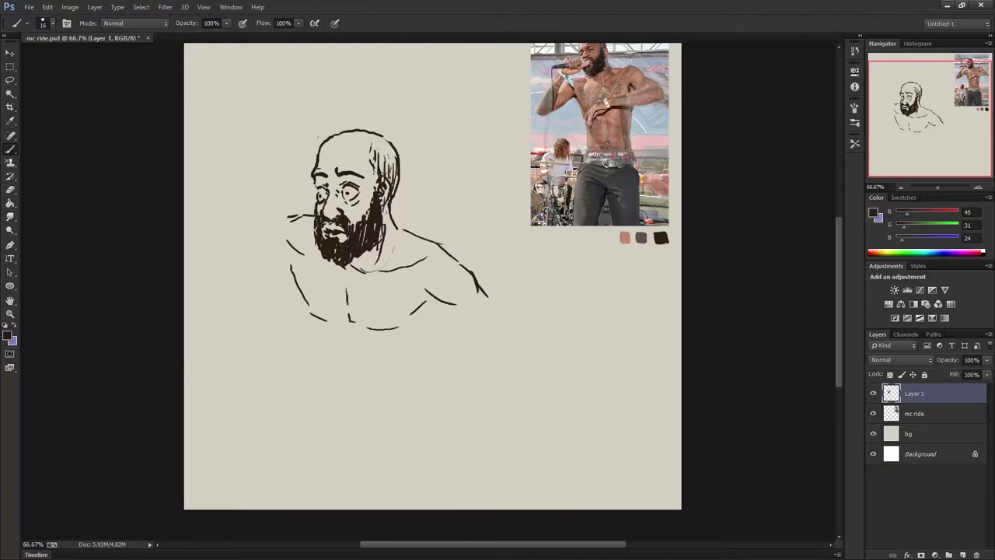
Step: Outline the right arm underside, both torso sides, nipples and lower abdomen
{"action": "left_click_drag", "start_coordinate": [443, 305], "coordinate": [492, 350]}
{"action": "left_click_drag", "start_coordinate": [310, 315], "coordinate": [337, 376]}
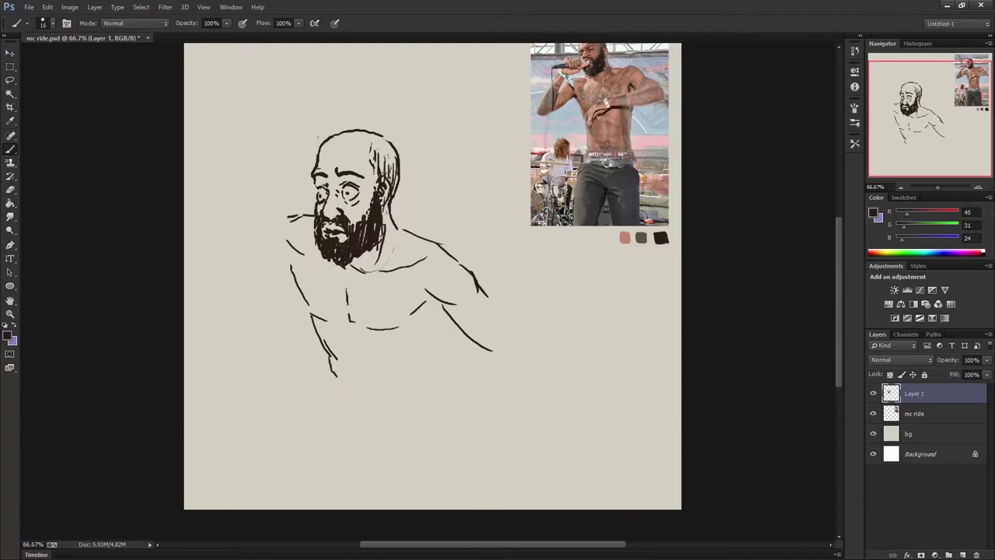
{"action": "mouse_move", "coordinate": [442, 309]}
{"action": "left_mouse_down"}
{"action": "mouse_move", "coordinate": [413, 395]}
{"action": "mouse_move", "coordinate": [379, 393]}
{"action": "left_mouse_up"}
{"action": "mouse_move", "coordinate": [445, 299]}
{"action": "left_mouse_down"}
{"action": "mouse_move", "coordinate": [440, 322]}
{"action": "mouse_move", "coordinate": [443, 309]}
{"action": "left_mouse_up"}
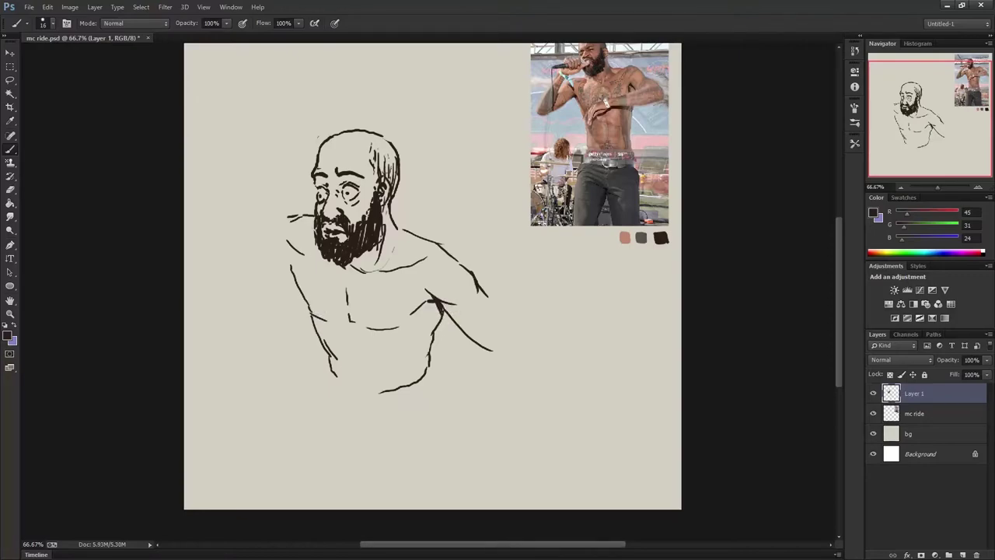
{"action": "left_click", "coordinate": [395, 321]}
{"action": "left_click", "coordinate": [311, 308]}
{"action": "mouse_move", "coordinate": [358, 364]}
{"action": "left_mouse_down"}
{"action": "mouse_move", "coordinate": [382, 362]}
{"action": "mouse_move", "coordinate": [359, 364]}
{"action": "left_mouse_up"}
Step: Draw the left shoulder and the arm reaching out to the left
{"action": "left_click_drag", "start_coordinate": [278, 240], "coordinate": [303, 256]}
{"action": "mouse_move", "coordinate": [307, 215]}
{"action": "left_mouse_down"}
{"action": "mouse_move", "coordinate": [206, 231]}
{"action": "mouse_move", "coordinate": [191, 266]}
{"action": "mouse_move", "coordinate": [221, 276]}
{"action": "mouse_move", "coordinate": [193, 311]}
{"action": "left_mouse_up"}
{"action": "left_click_drag", "start_coordinate": [206, 253], "coordinate": [289, 255]}
{"action": "left_click_drag", "start_coordinate": [310, 308], "coordinate": [321, 315]}
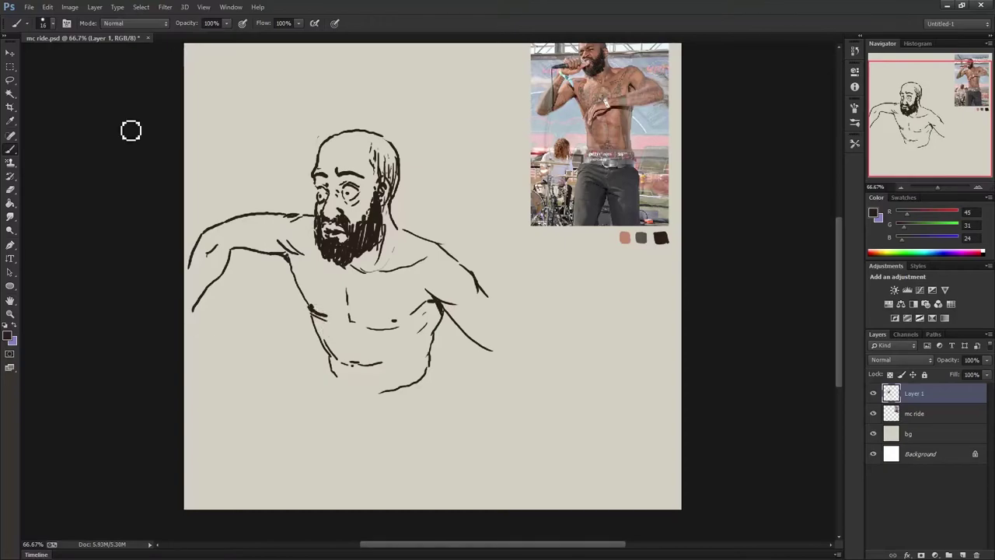
Step: Lengthen the right arm, draw the lower torso waistband line, and redraw the right shoulder
{"action": "left_click_drag", "start_coordinate": [487, 294], "coordinate": [530, 347]}
{"action": "mouse_move", "coordinate": [430, 360]}
{"action": "left_mouse_down"}
{"action": "mouse_move", "coordinate": [433, 379]}
{"action": "mouse_move", "coordinate": [407, 398]}
{"action": "mouse_move", "coordinate": [366, 398]}
{"action": "mouse_move", "coordinate": [332, 374]}
{"action": "mouse_move", "coordinate": [362, 396]}
{"action": "mouse_move", "coordinate": [389, 393]}
{"action": "left_mouse_up"}
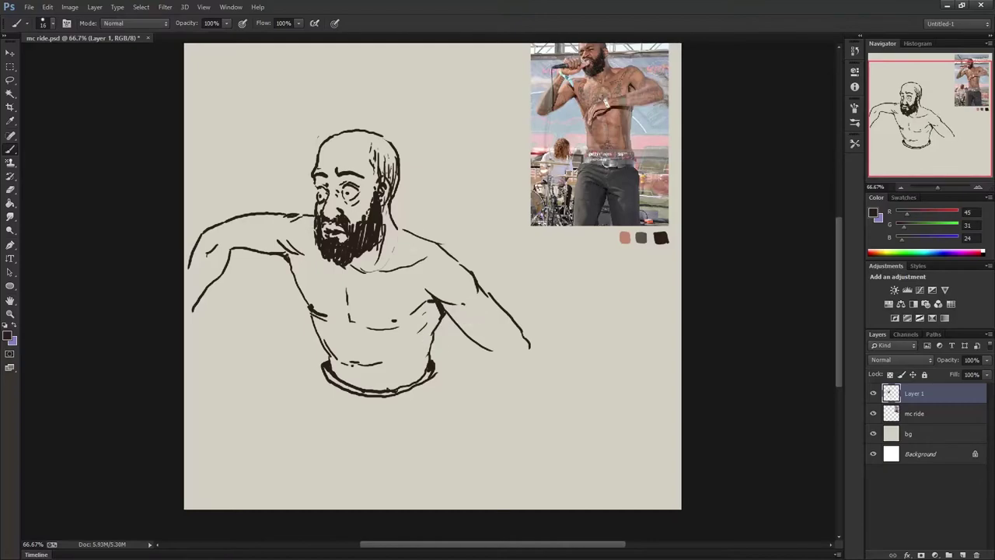
{"action": "mouse_move", "coordinate": [398, 229]}
{"action": "left_mouse_down"}
{"action": "mouse_move", "coordinate": [451, 252]}
{"action": "mouse_move", "coordinate": [480, 302]}
{"action": "left_mouse_up"}
{"action": "key", "text": "l"}
{"action": "mouse_move", "coordinate": [272, 195]}
{"action": "left_mouse_down"}
{"action": "mouse_move", "coordinate": [198, 342]}
{"action": "mouse_move", "coordinate": [161, 188]}
{"action": "left_mouse_up"}
{"action": "key", "text": "v"}
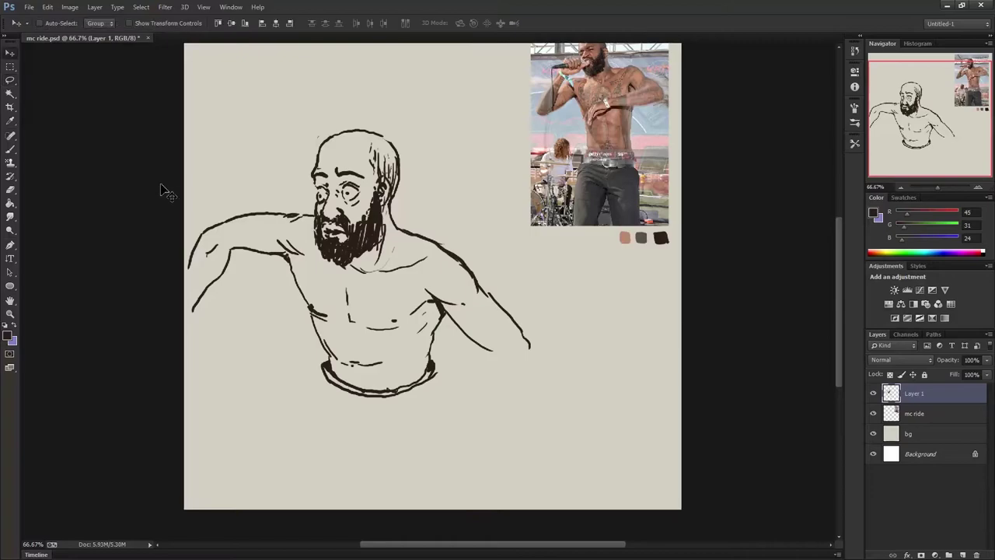
{"action": "left_click_drag", "start_coordinate": [261, 263], "coordinate": [263, 255]}
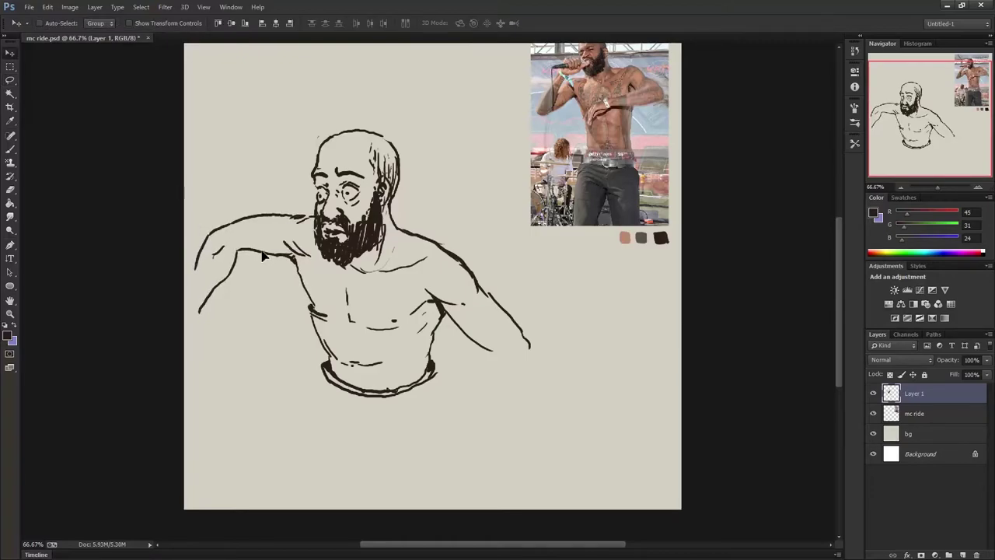
{"action": "key", "text": "l"}
{"action": "key", "text": "e"}
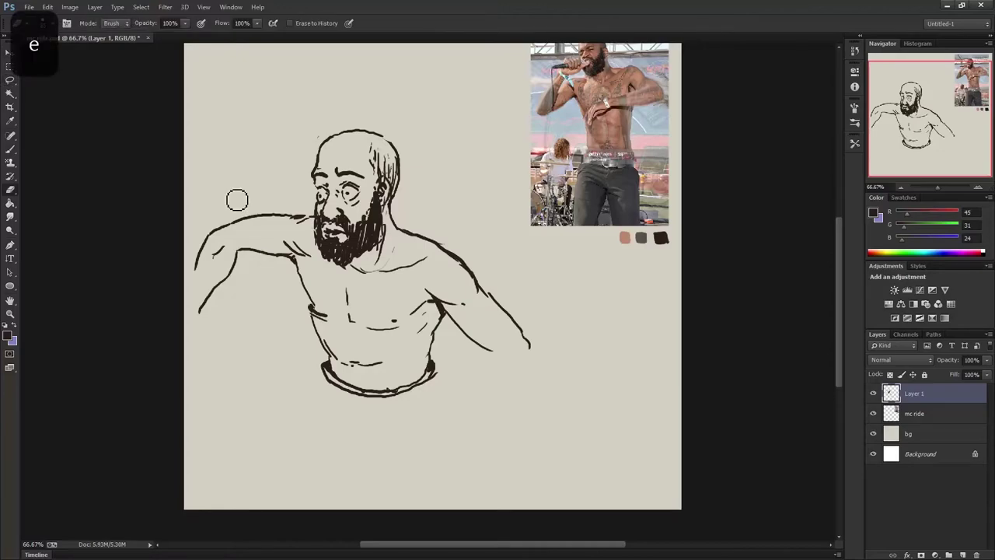
{"action": "key", "text": "b"}
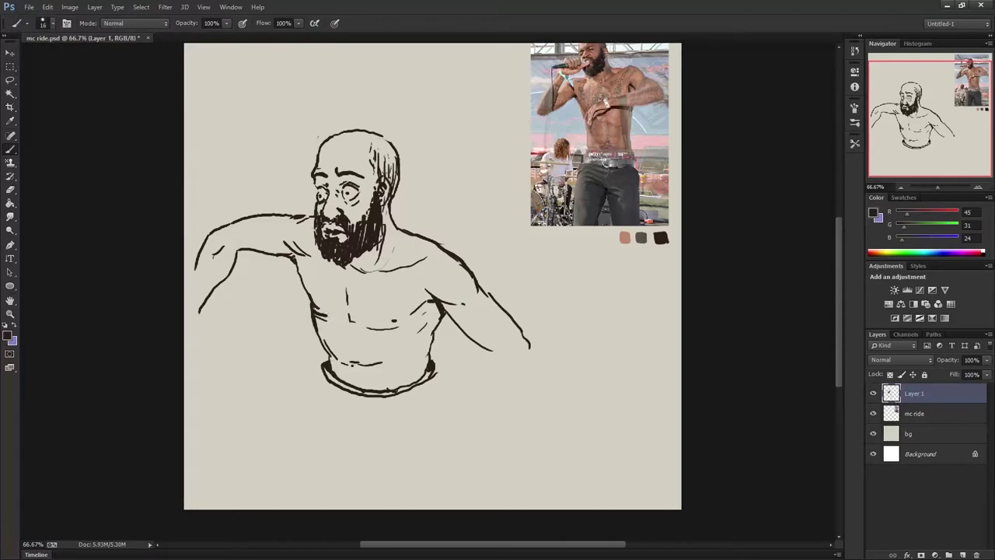
{"action": "mouse_move", "coordinate": [363, 287]}
{"action": "left_mouse_down"}
{"action": "mouse_move", "coordinate": [360, 319]}
{"action": "mouse_move", "coordinate": [370, 302]}
{"action": "mouse_move", "coordinate": [339, 329]}
{"action": "mouse_move", "coordinate": [350, 289]}
{"action": "left_mouse_up"}
{"action": "left_click_drag", "start_coordinate": [350, 290], "coordinate": [362, 327]}
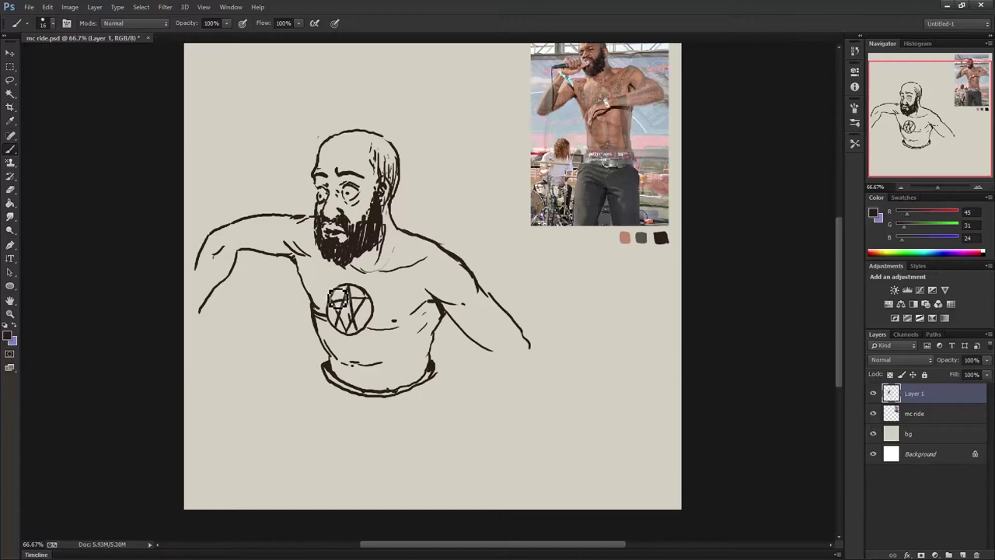
{"action": "key", "text": "ctrl+z"}
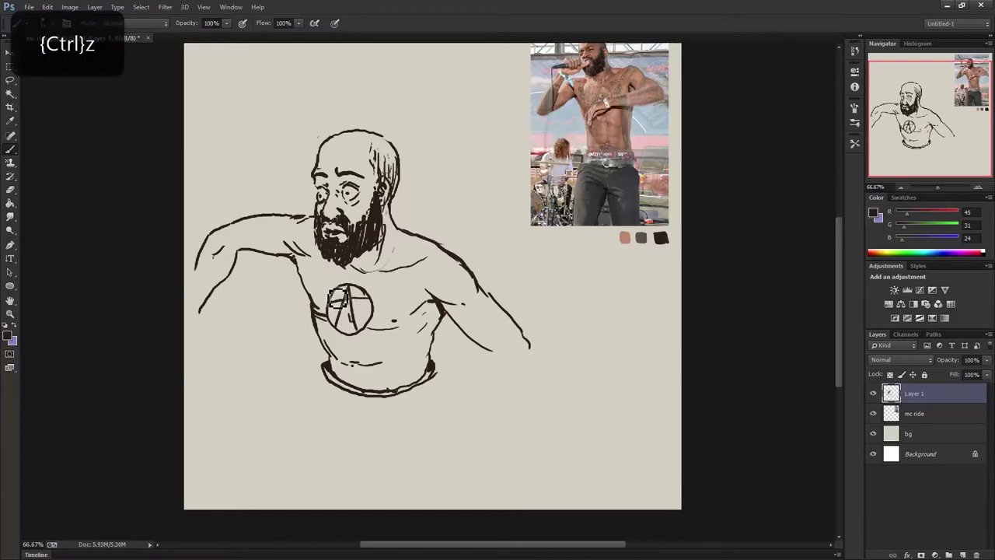
{"action": "key", "text": "ctrl+z"}
{"action": "mouse_move", "coordinate": [339, 328]}
{"action": "left_mouse_down"}
{"action": "mouse_move", "coordinate": [370, 303]}
{"action": "mouse_move", "coordinate": [367, 314]}
{"action": "mouse_move", "coordinate": [339, 328]}
{"action": "mouse_move", "coordinate": [362, 327]}
{"action": "mouse_move", "coordinate": [350, 289]}
{"action": "left_mouse_up"}
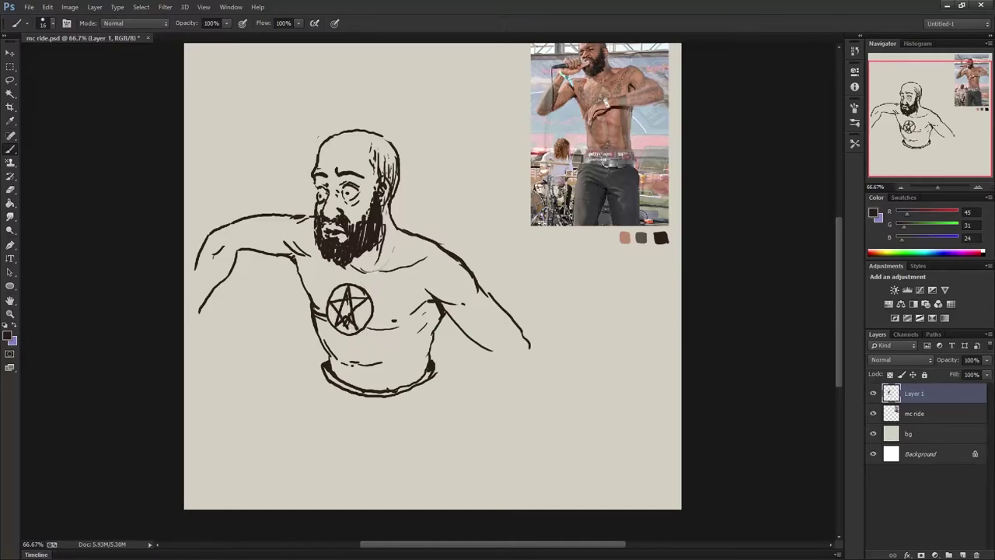
{"action": "key", "text": "ctrl+alt+z"}
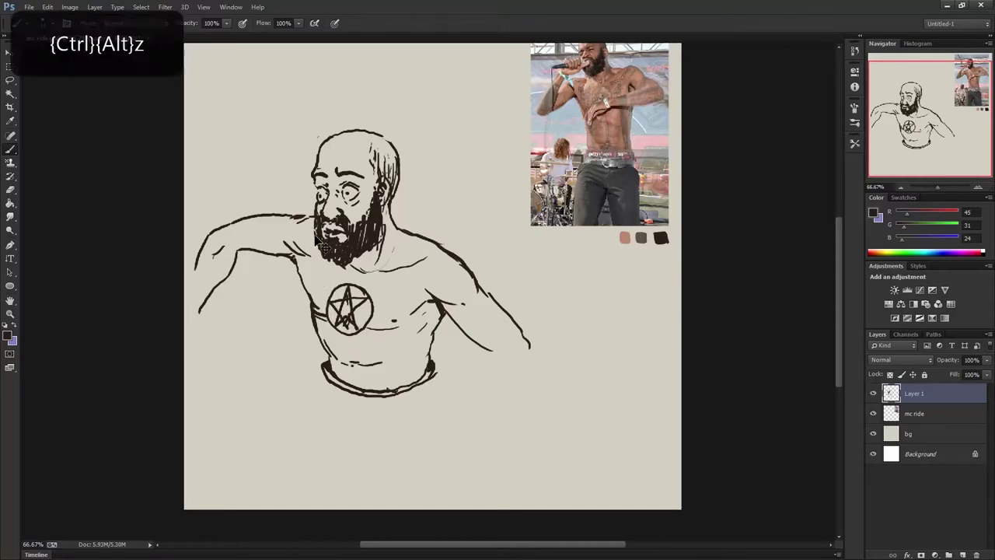
{"action": "key", "text": "ctrl+alt+z"}
{"action": "key", "text": "ctrl+alt+z"}
{"action": "key", "text": "ctrl+alt+z"}
{"action": "key", "text": "ctrl+alt+z"}
{"action": "key", "text": "ctrl+alt+z"}
{"action": "key", "text": "ctrl+alt+z"}
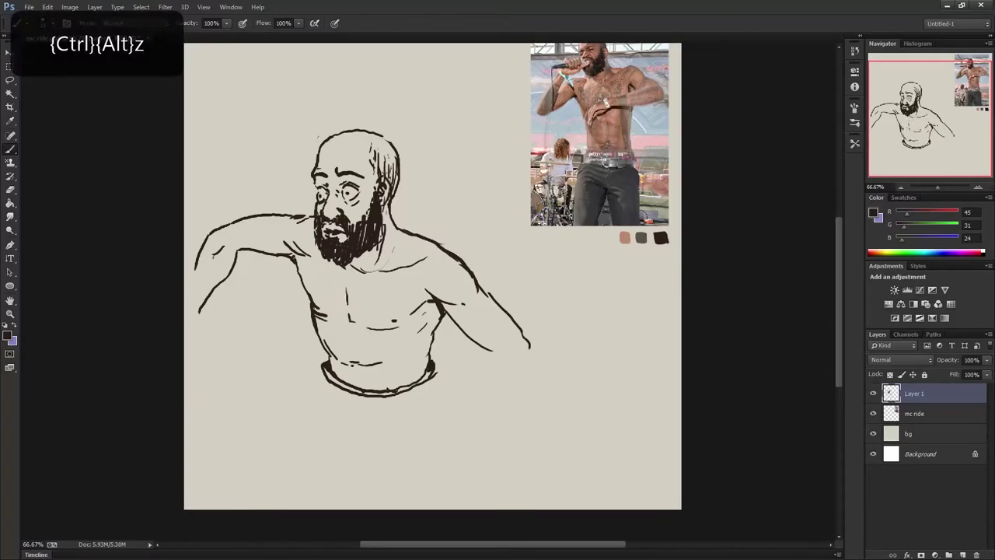
Step: Ink the right shoulder and upper arm and extend the forearm contours downward
{"action": "left_click_drag", "start_coordinate": [442, 247], "coordinate": [488, 307]}
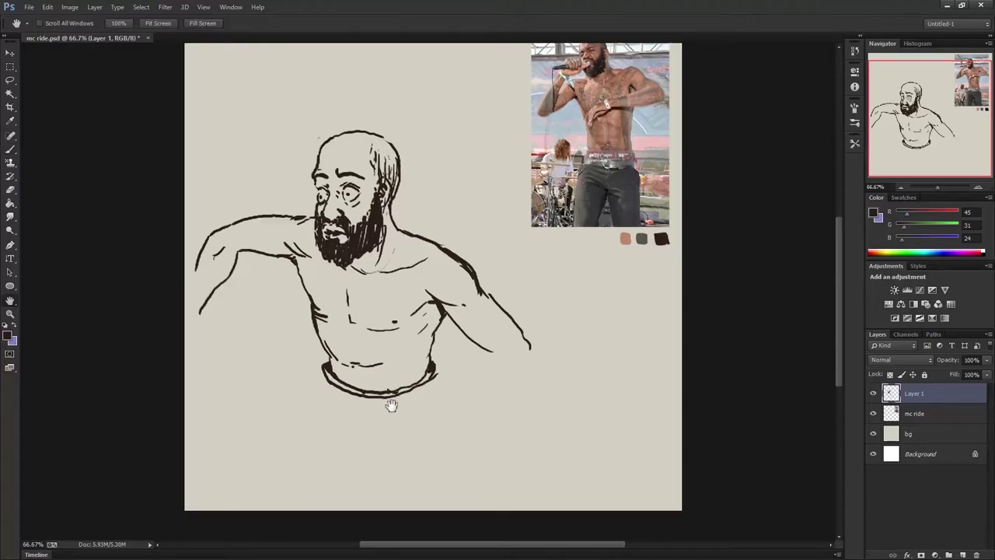
{"action": "left_click_drag", "start_coordinate": [390, 398], "coordinate": [384, 345]}
{"action": "key", "text": "b"}
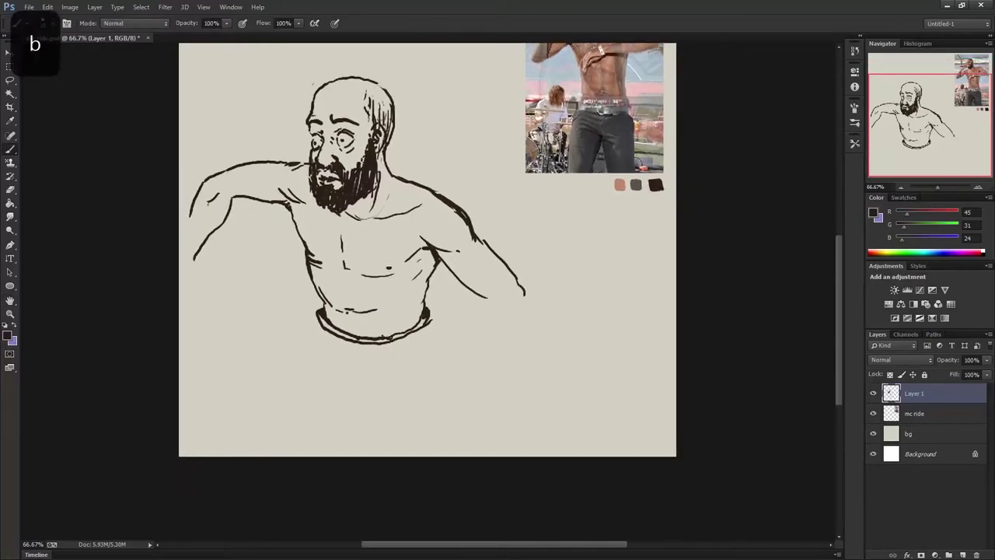
{"action": "left_click_drag", "start_coordinate": [480, 294], "coordinate": [493, 304]}
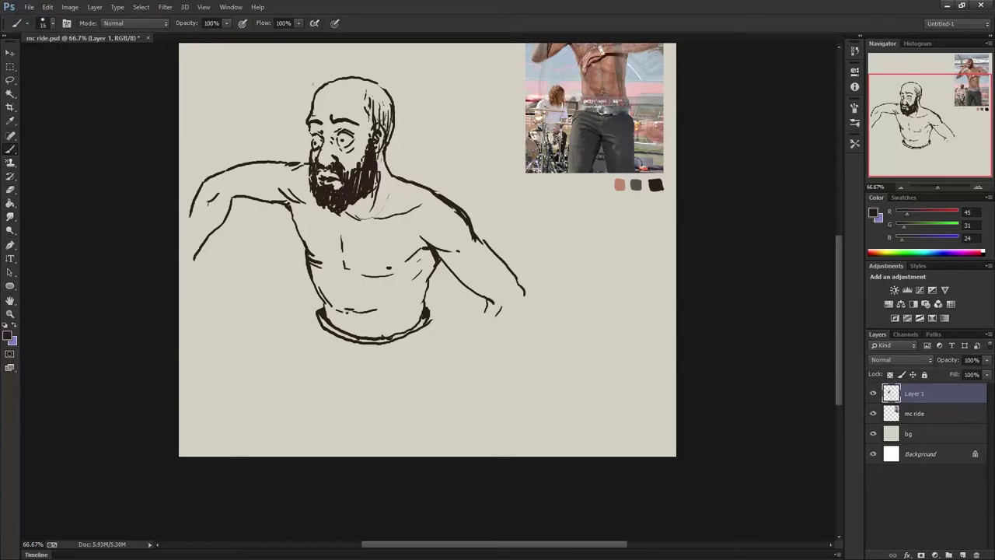
{"action": "left_click_drag", "start_coordinate": [496, 309], "coordinate": [478, 383]}
{"action": "left_click_drag", "start_coordinate": [524, 292], "coordinate": [501, 397]}
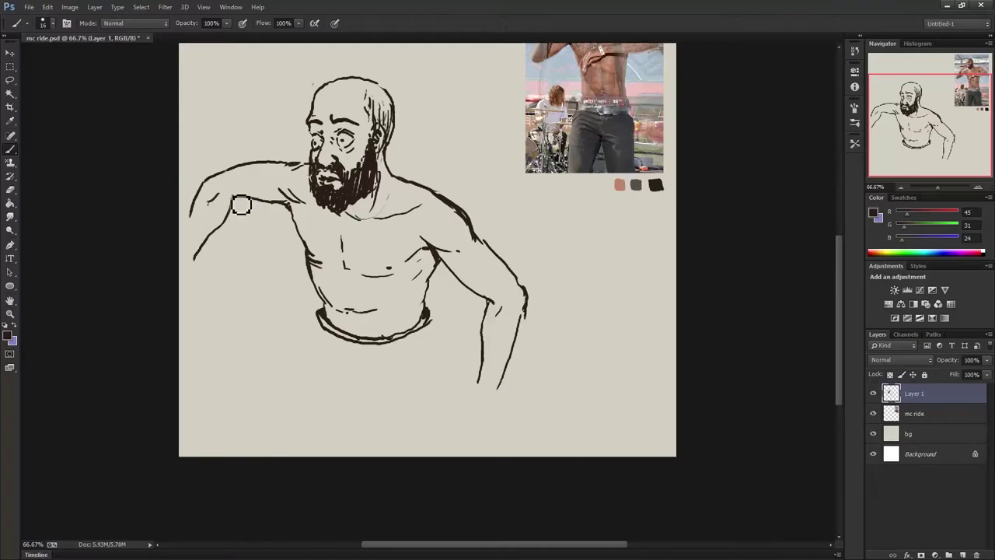
Step: Extend the left upper arm, then ink the right inner forearm, hand and fist outline
{"action": "left_click_drag", "start_coordinate": [191, 215], "coordinate": [180, 241]}
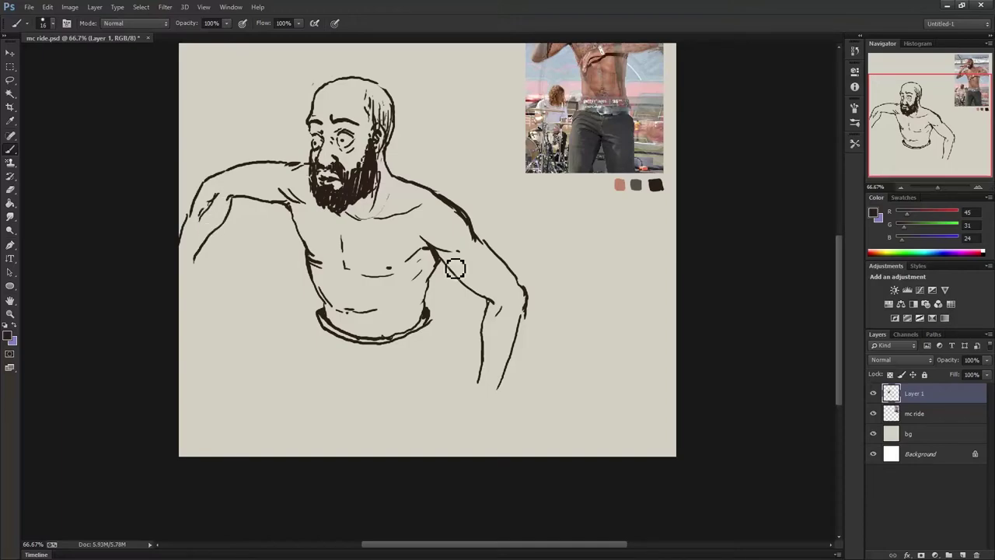
{"action": "left_click_drag", "start_coordinate": [511, 311], "coordinate": [497, 354]}
{"action": "left_click_drag", "start_coordinate": [477, 383], "coordinate": [457, 408]}
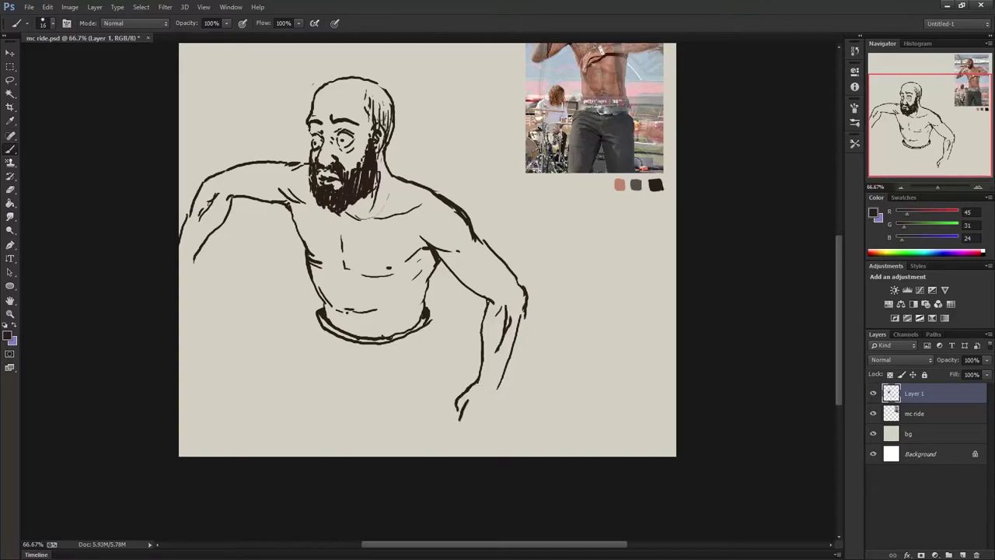
{"action": "left_click_drag", "start_coordinate": [461, 422], "coordinate": [472, 425]}
{"action": "mouse_move", "coordinate": [481, 424]}
{"action": "left_mouse_down"}
{"action": "mouse_move", "coordinate": [499, 416]}
{"action": "mouse_move", "coordinate": [490, 424]}
{"action": "left_mouse_up"}
{"action": "left_click_drag", "start_coordinate": [476, 381], "coordinate": [453, 408]}
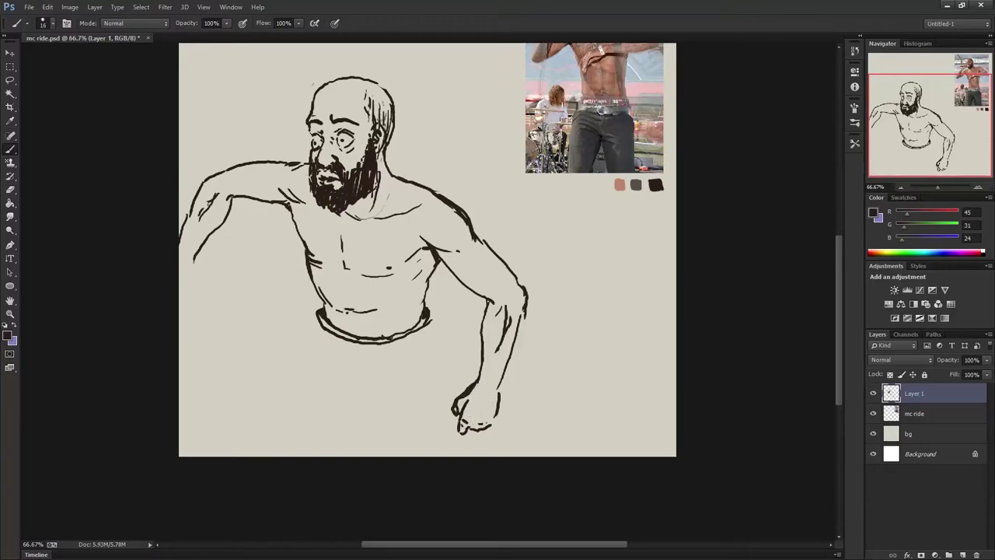
Step: Add dark bands at the wrist and elbow and draw the crutch shaft below the hand
{"action": "mouse_move", "coordinate": [485, 371]}
{"action": "left_mouse_down"}
{"action": "mouse_move", "coordinate": [502, 385]}
{"action": "mouse_move", "coordinate": [497, 378]}
{"action": "left_mouse_up"}
{"action": "left_click_drag", "start_coordinate": [490, 314], "coordinate": [518, 315]}
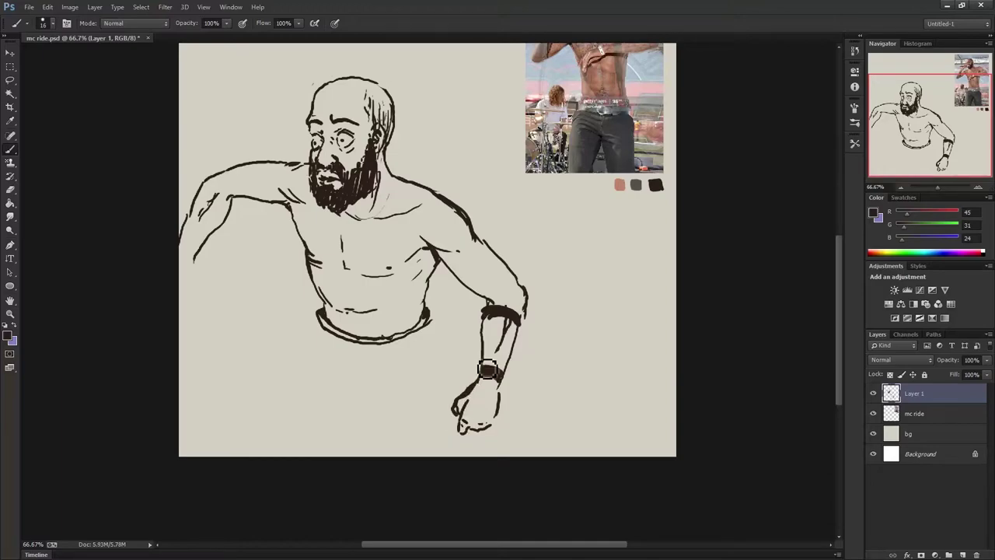
{"action": "mouse_move", "coordinate": [466, 406]}
{"action": "left_mouse_down"}
{"action": "mouse_move", "coordinate": [442, 402]}
{"action": "mouse_move", "coordinate": [458, 406]}
{"action": "left_mouse_up"}
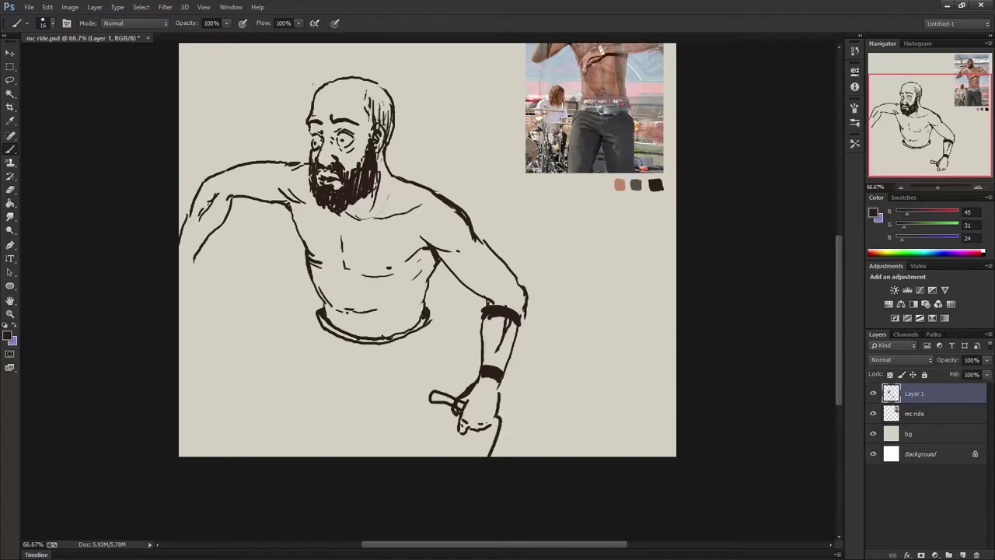
{"action": "left_click_drag", "start_coordinate": [499, 420], "coordinate": [485, 474]}
{"action": "left_click_drag", "start_coordinate": [496, 325], "coordinate": [467, 395]}
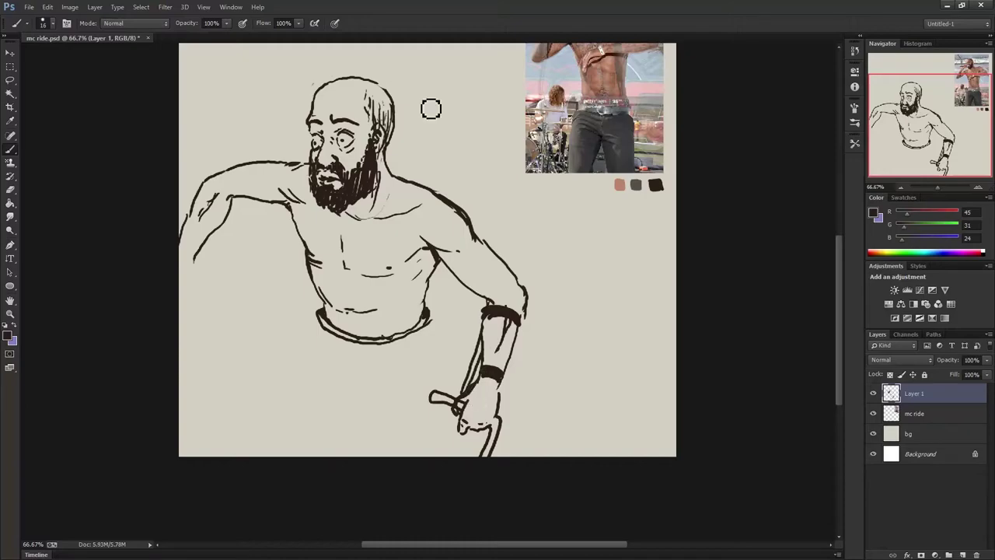
Step: Ink the left arm's bands and a hand gripping a crutch shaft down to the bottom
{"action": "left_click_drag", "start_coordinate": [191, 248], "coordinate": [197, 283]}
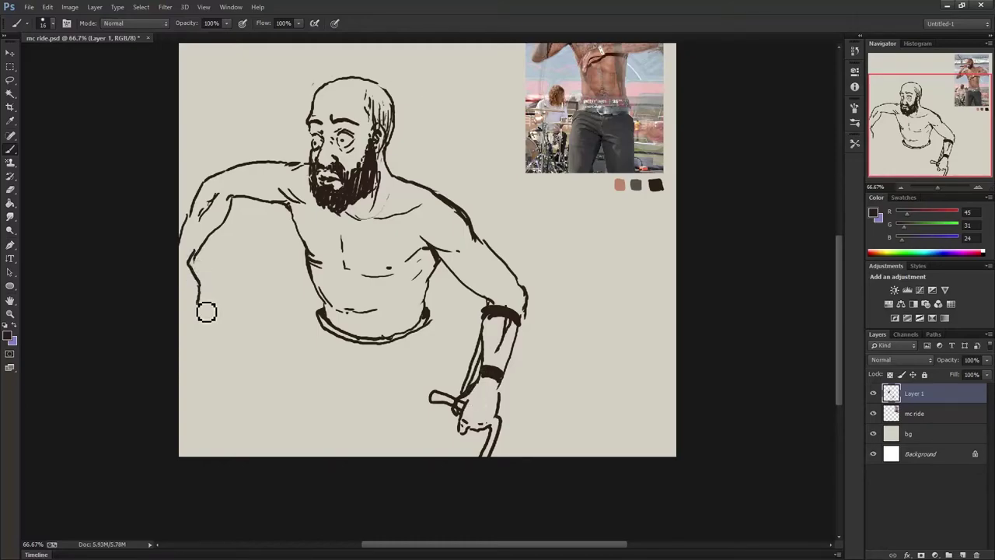
{"action": "mouse_move", "coordinate": [200, 281]}
{"action": "left_mouse_down"}
{"action": "mouse_move", "coordinate": [199, 304]}
{"action": "mouse_move", "coordinate": [181, 311]}
{"action": "left_mouse_up"}
{"action": "left_click_drag", "start_coordinate": [193, 251], "coordinate": [180, 256]}
{"action": "left_click_drag", "start_coordinate": [194, 198], "coordinate": [220, 218]}
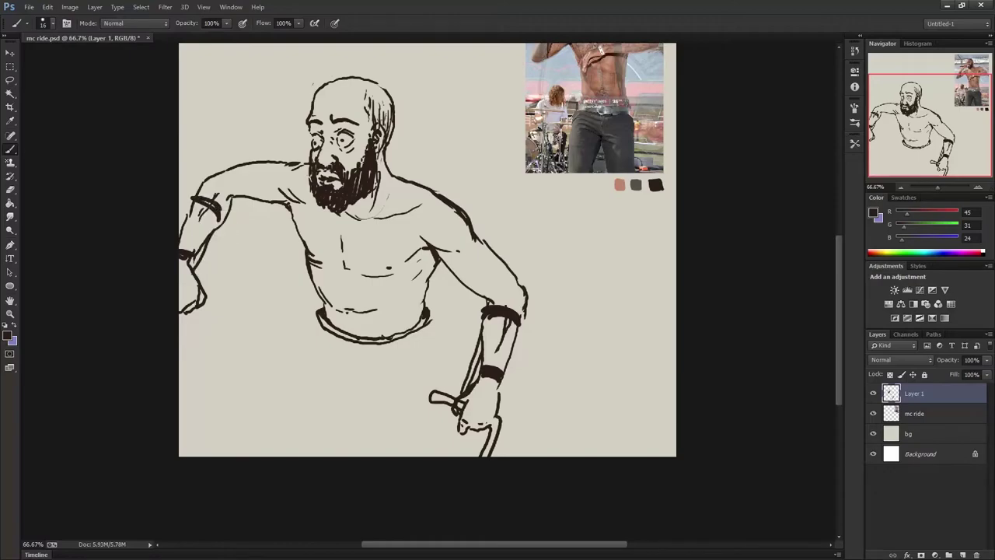
{"action": "mouse_move", "coordinate": [201, 296]}
{"action": "left_mouse_down"}
{"action": "mouse_move", "coordinate": [225, 307]}
{"action": "mouse_move", "coordinate": [203, 308]}
{"action": "mouse_move", "coordinate": [191, 457]}
{"action": "left_mouse_up"}
{"action": "left_click_drag", "start_coordinate": [183, 320], "coordinate": [187, 457]}
Step: Touch up the mouth in the beard and the belly line, and draw the belt buckle
{"action": "left_click_drag", "start_coordinate": [330, 185], "coordinate": [335, 196]}
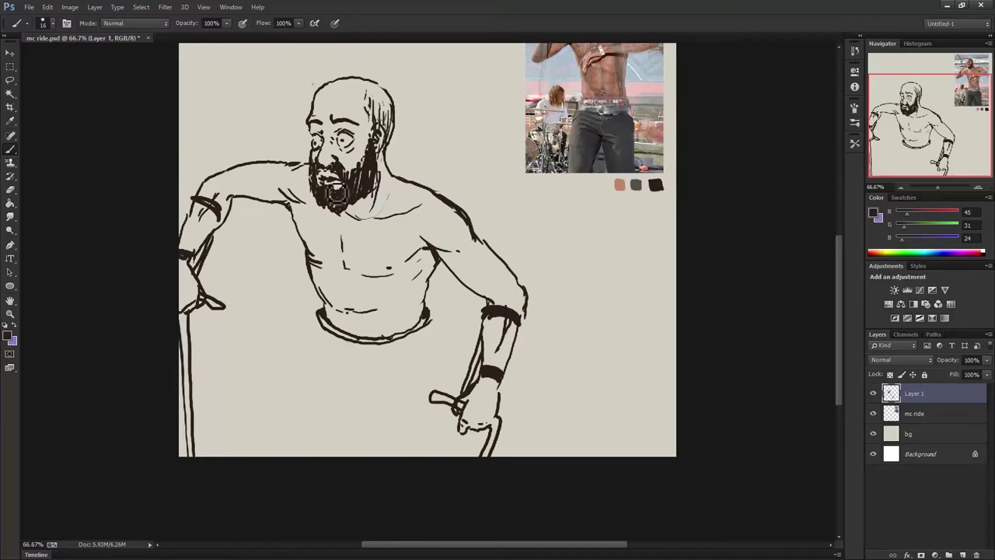
{"action": "left_click_drag", "start_coordinate": [336, 194], "coordinate": [333, 201]}
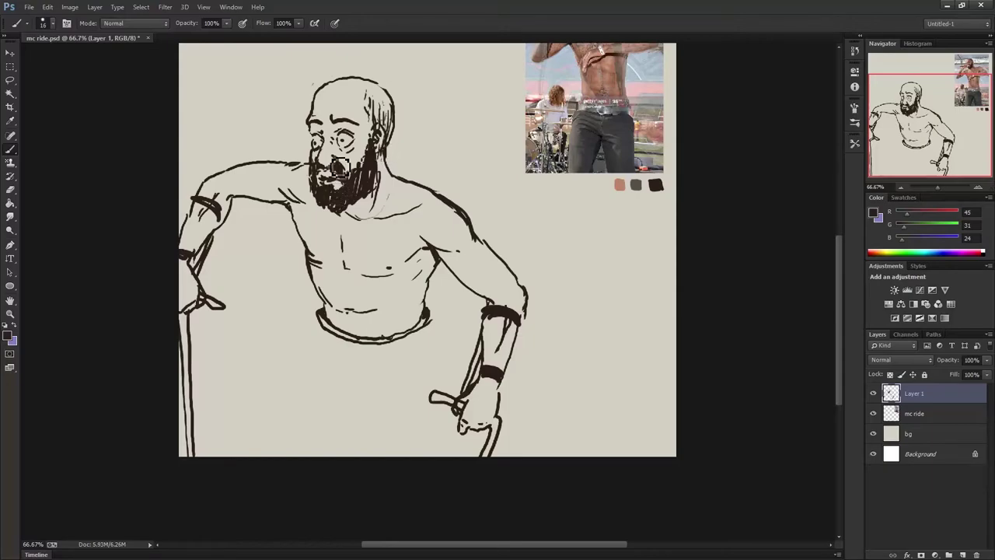
{"action": "mouse_move", "coordinate": [321, 318]}
{"action": "left_mouse_down"}
{"action": "mouse_move", "coordinate": [328, 334]}
{"action": "mouse_move", "coordinate": [317, 336]}
{"action": "left_mouse_up"}
{"action": "mouse_move", "coordinate": [355, 347]}
{"action": "left_mouse_down"}
{"action": "mouse_move", "coordinate": [369, 364]}
{"action": "mouse_move", "coordinate": [425, 339]}
{"action": "left_mouse_up"}
Step: Ink both belt ends and the crotch folds below the belt, discarding stray leg lines
{"action": "left_click_drag", "start_coordinate": [327, 331], "coordinate": [327, 346]}
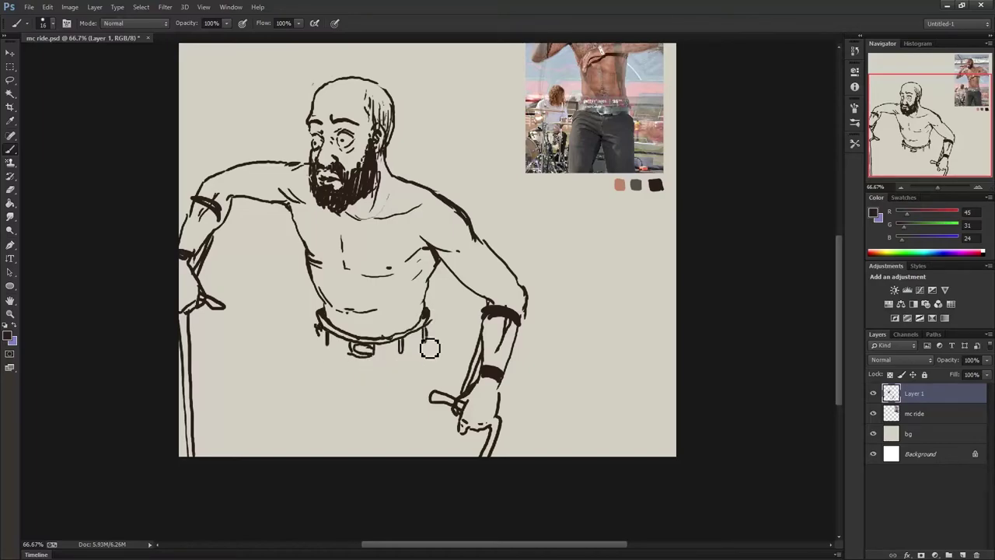
{"action": "left_click_drag", "start_coordinate": [427, 328], "coordinate": [428, 342]}
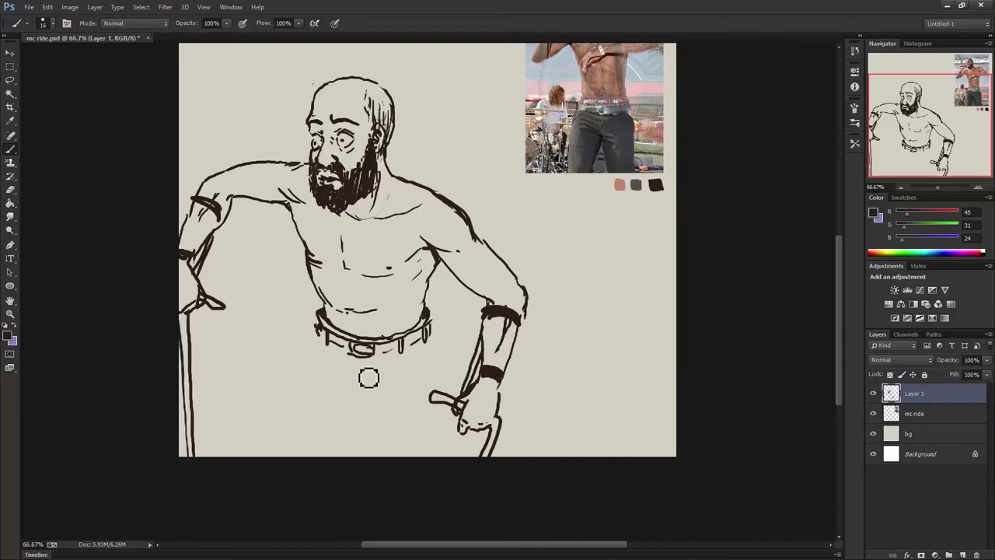
{"action": "mouse_move", "coordinate": [362, 355]}
{"action": "left_mouse_down"}
{"action": "mouse_move", "coordinate": [362, 383]}
{"action": "mouse_move", "coordinate": [397, 371]}
{"action": "left_mouse_up"}
{"action": "key", "text": "ctrl+z"}
{"action": "mouse_move", "coordinate": [326, 372]}
{"action": "left_mouse_down"}
{"action": "mouse_move", "coordinate": [360, 386]}
{"action": "mouse_move", "coordinate": [398, 374]}
{"action": "left_mouse_up"}
{"action": "left_click_drag", "start_coordinate": [319, 367], "coordinate": [337, 447]}
{"action": "mouse_move", "coordinate": [361, 395]}
{"action": "left_mouse_down"}
{"action": "mouse_move", "coordinate": [363, 471]}
{"action": "mouse_move", "coordinate": [341, 459]}
{"action": "left_mouse_up"}
{"action": "key", "text": "ctrl+alt+z"}
{"action": "key", "text": "ctrl+alt+z"}
{"action": "key", "text": "ctrl+alt+z"}
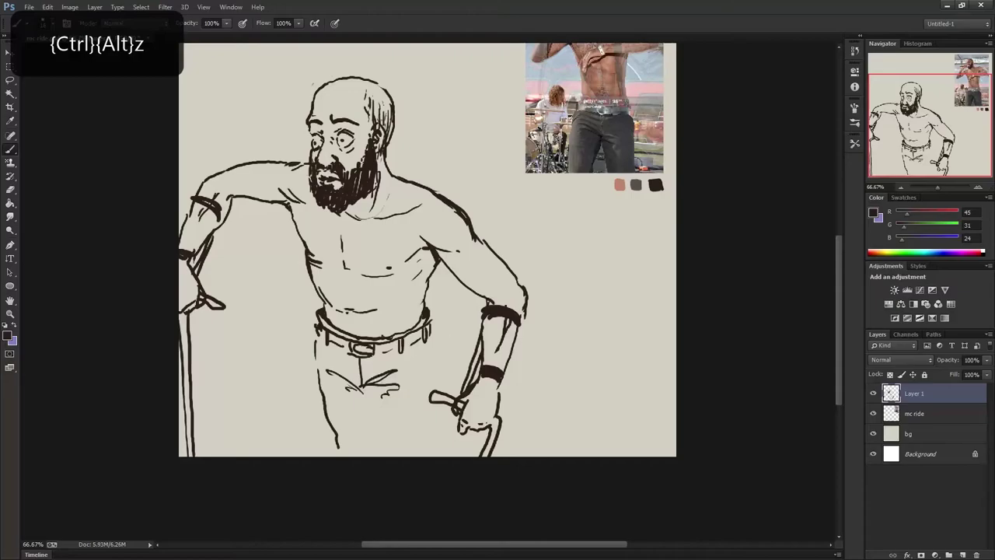
Step: Add trouser fold and fly lines, touch up the crutch hand, and darken the buckle
{"action": "left_click_drag", "start_coordinate": [433, 314], "coordinate": [431, 344]}
{"action": "key", "text": "ctrl+z"}
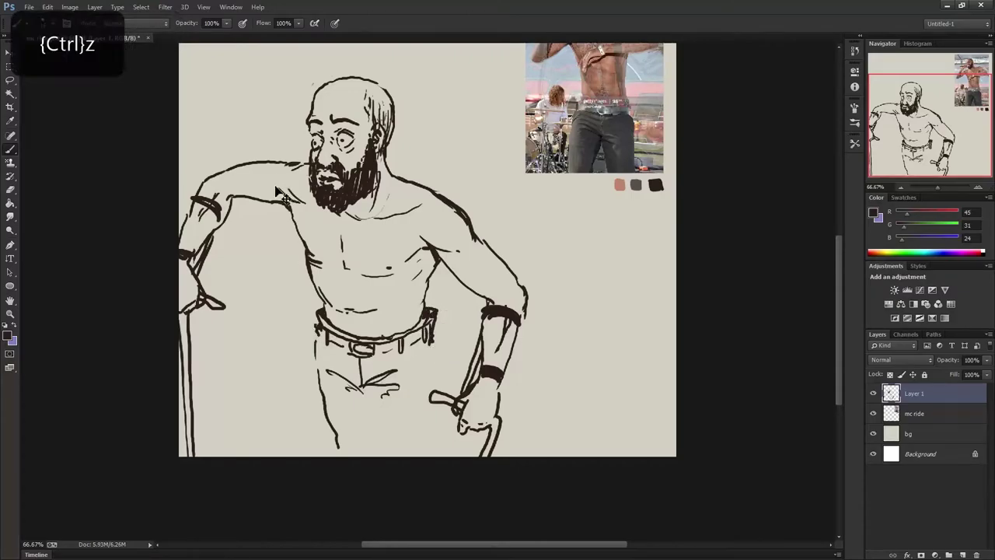
{"action": "key", "text": "ctrl+alt+z"}
{"action": "key", "text": "ctrl+alt+z"}
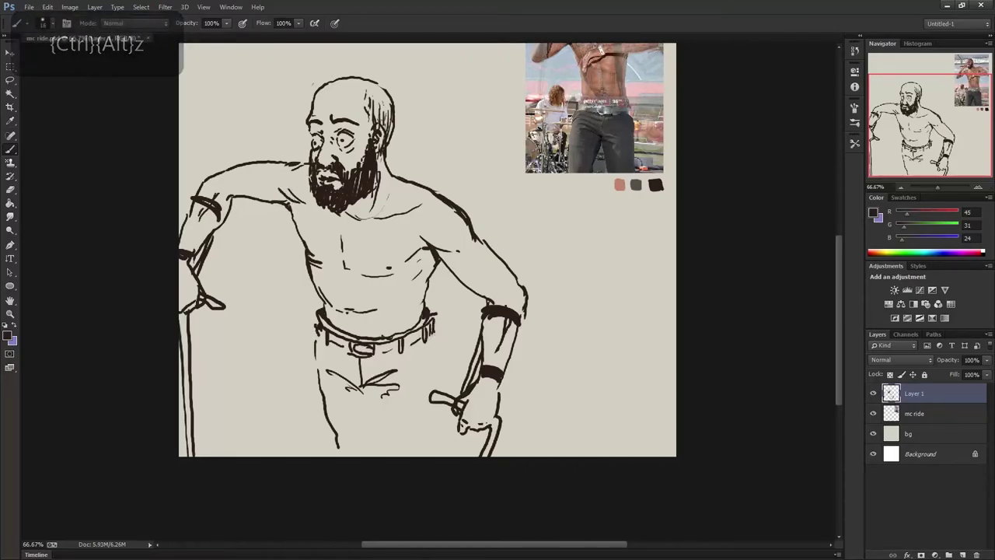
{"action": "left_click_drag", "start_coordinate": [370, 385], "coordinate": [436, 457]}
{"action": "left_click_drag", "start_coordinate": [377, 412], "coordinate": [374, 451]}
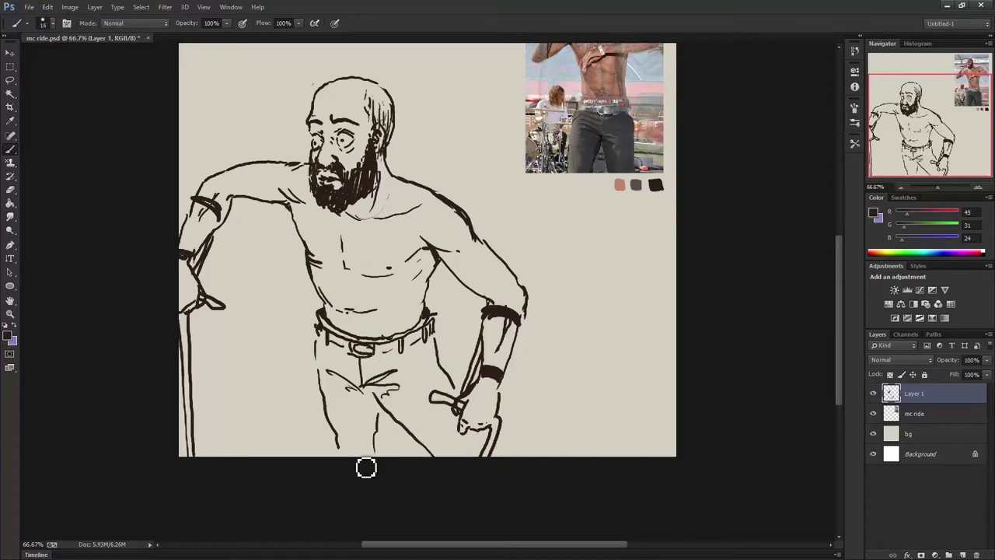
{"action": "left_click_drag", "start_coordinate": [487, 424], "coordinate": [460, 428]}
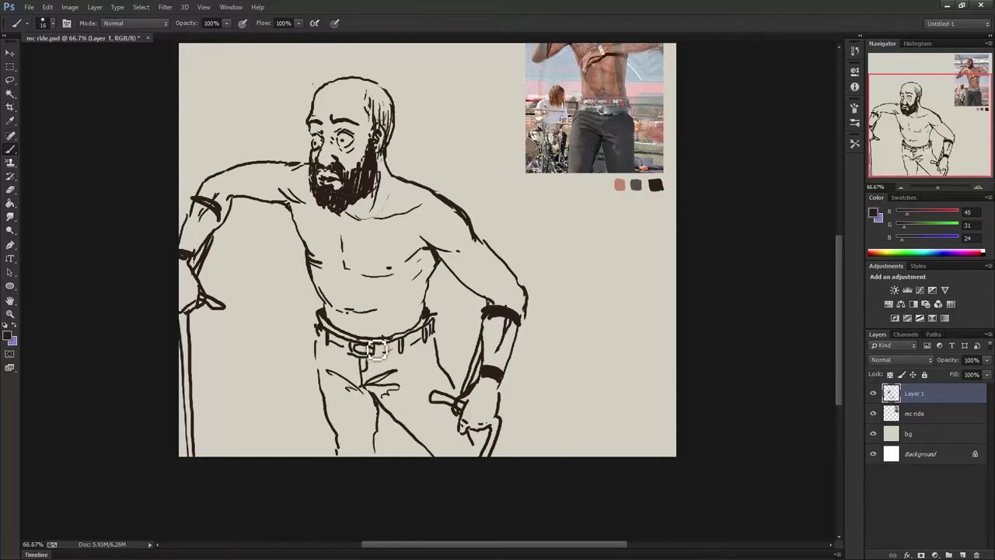
{"action": "left_click_drag", "start_coordinate": [375, 350], "coordinate": [364, 351]}
Step: Try nudging the forehead and eye area up with the Move tool, then undo it
{"action": "scroll", "coordinate": [840, 369], "scroll_direction": "up", "scroll_amount": 2}
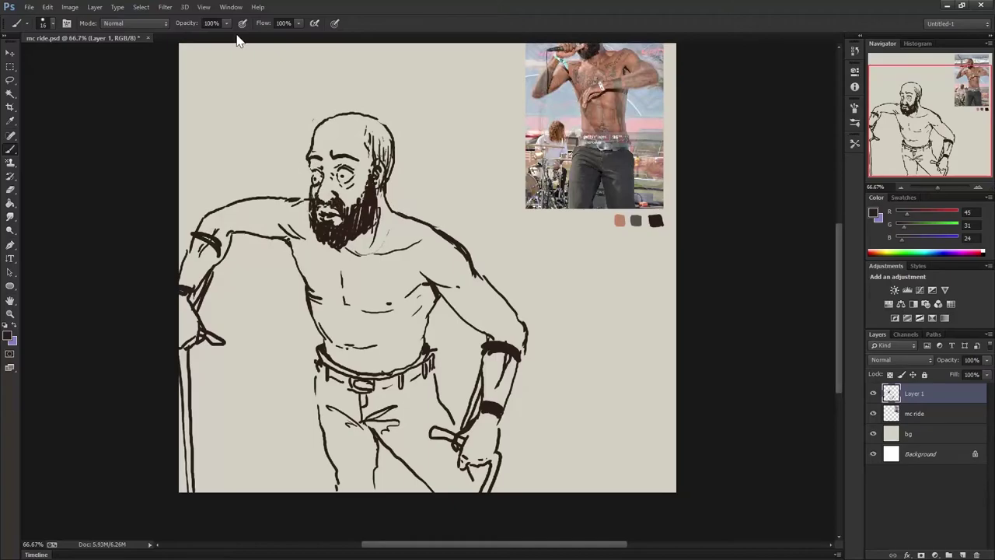
{"action": "key", "text": "l"}
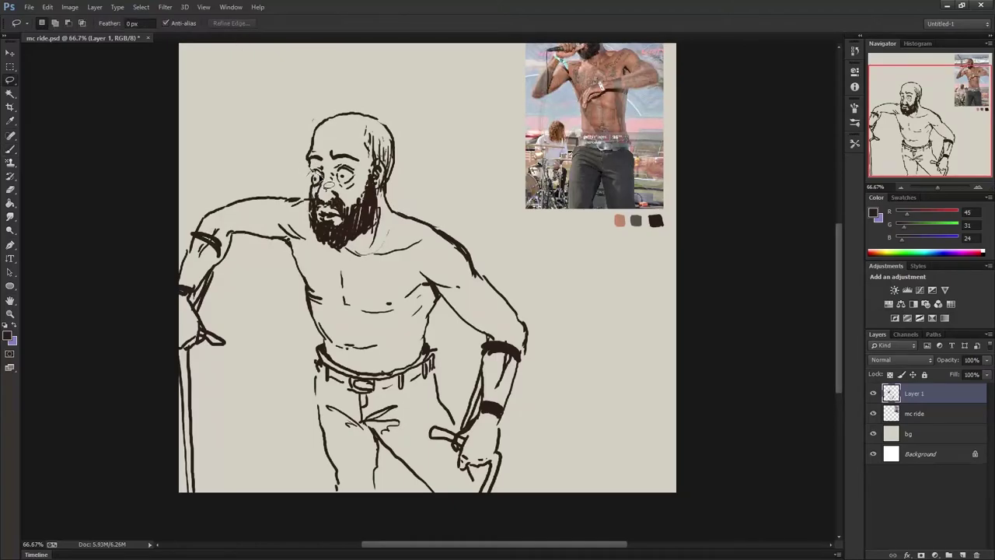
{"action": "left_click_drag", "start_coordinate": [330, 180], "coordinate": [299, 153]}
{"action": "key", "text": "v"}
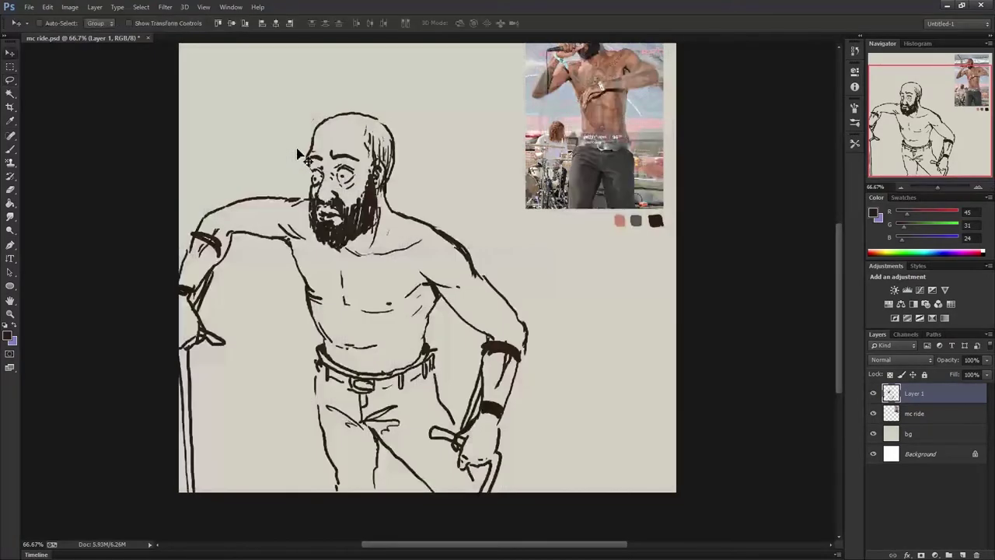
{"action": "left_click_drag", "start_coordinate": [341, 177], "coordinate": [341, 164]}
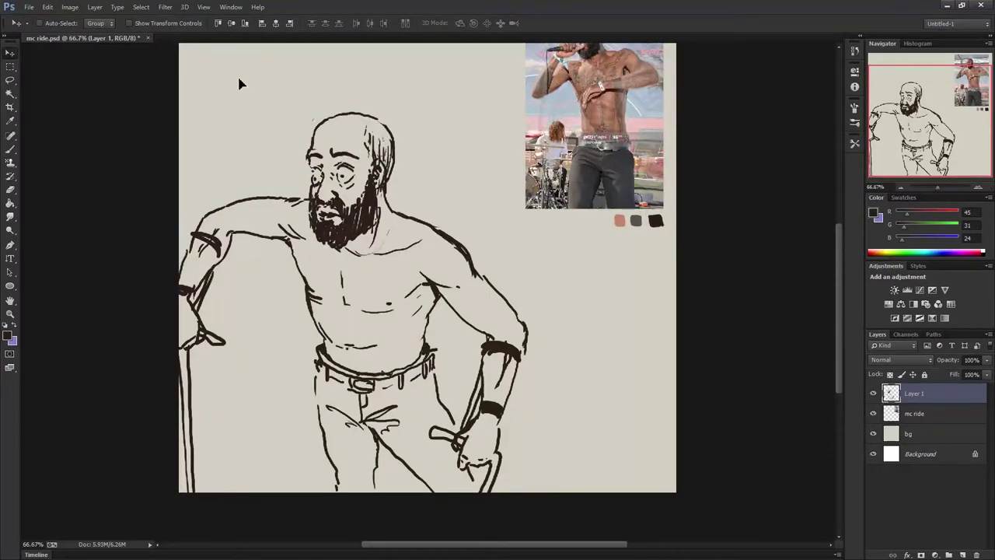
{"action": "key", "text": "ctrl+z"}
{"action": "key", "text": "l"}
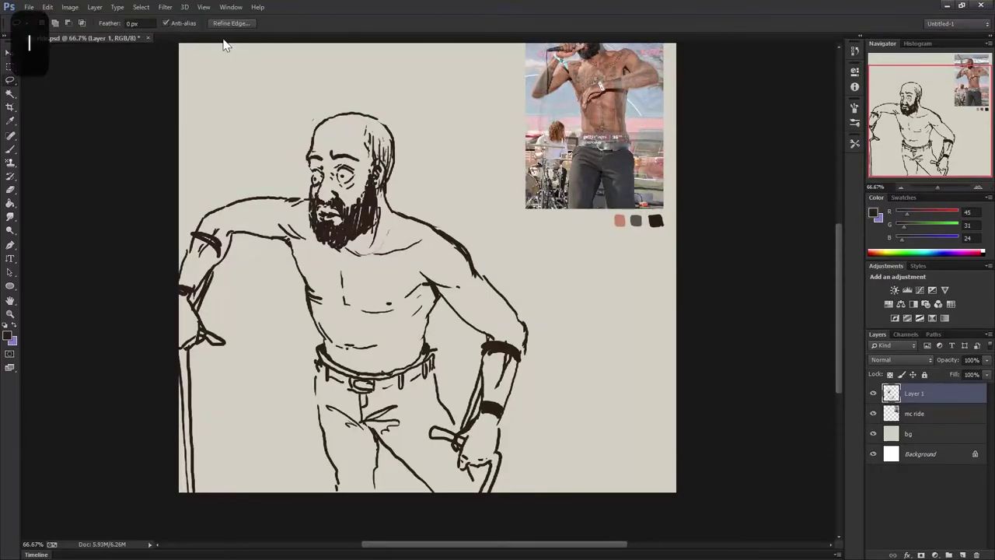
{"action": "key", "text": "b"}
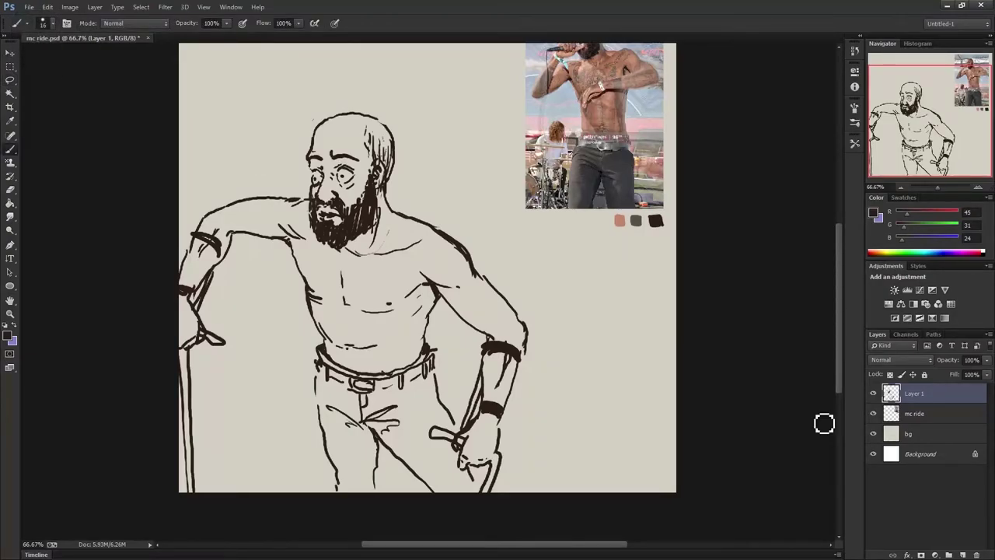
Step: Erase stray lines in the beard and mouth, then reposition the view
{"action": "scroll", "coordinate": [840, 343], "scroll_direction": "up", "scroll_amount": 3}
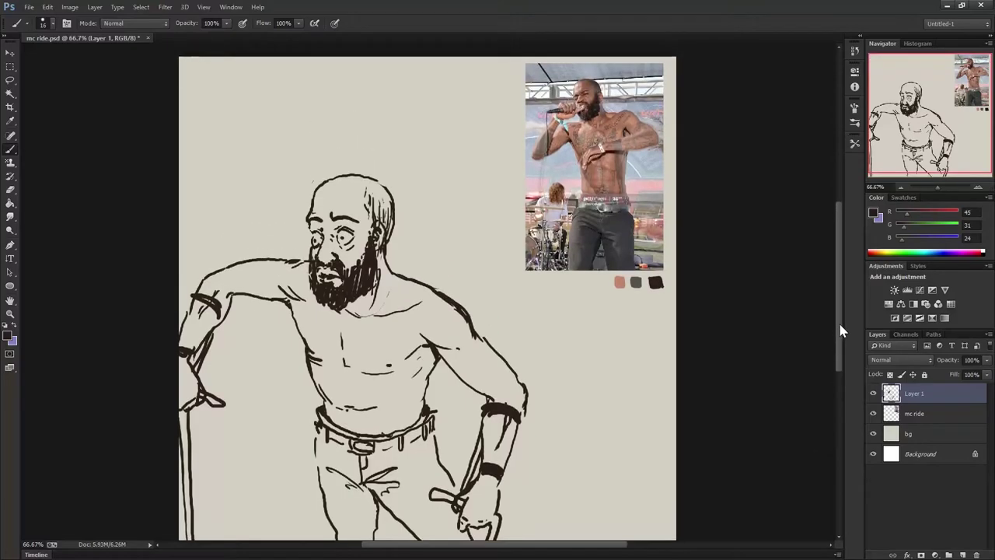
{"action": "left_click_drag", "start_coordinate": [840, 331], "coordinate": [839, 317]}
{"action": "key", "text": "b"}
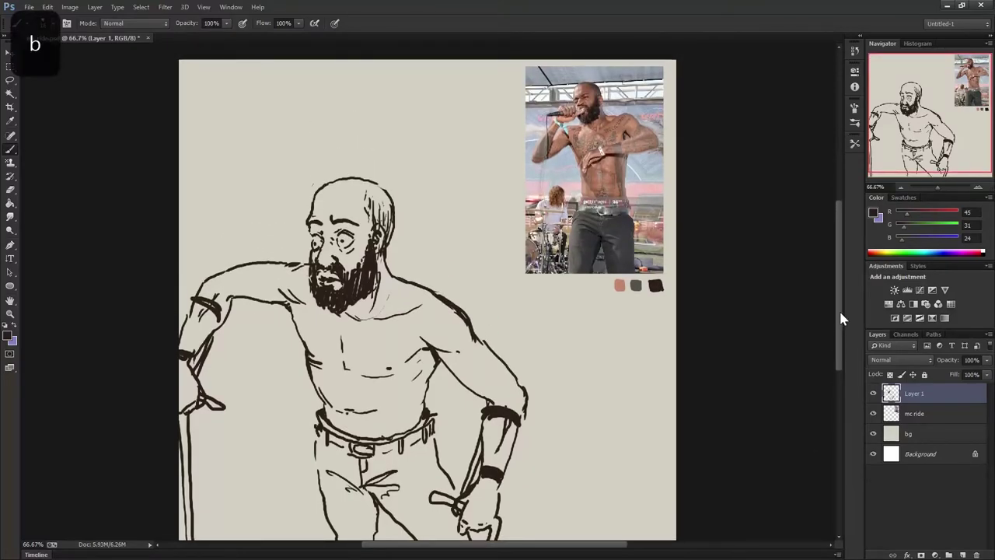
{"action": "key", "text": "e"}
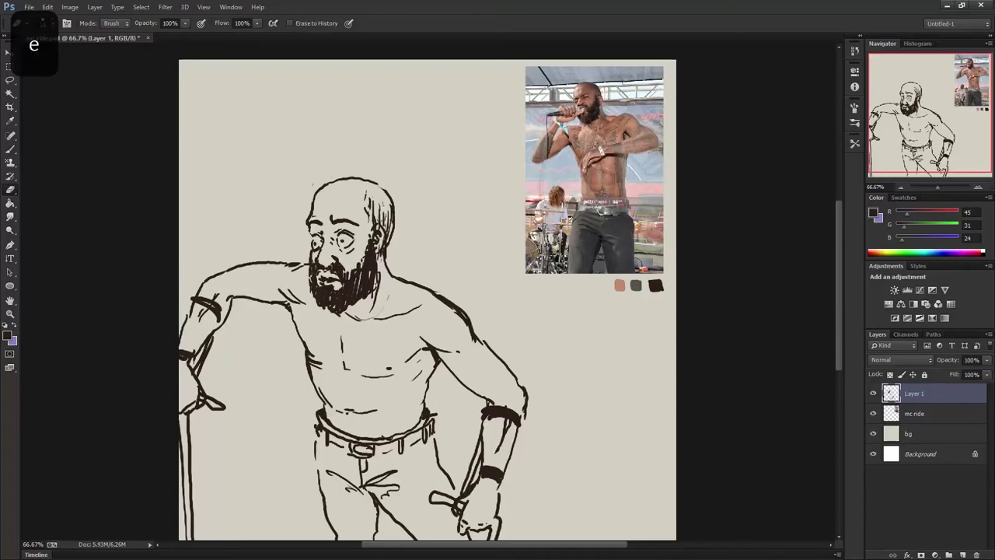
{"action": "mouse_move", "coordinate": [341, 268]}
{"action": "left_mouse_down"}
{"action": "mouse_move", "coordinate": [351, 278]}
{"action": "mouse_move", "coordinate": [323, 274]}
{"action": "left_mouse_up"}
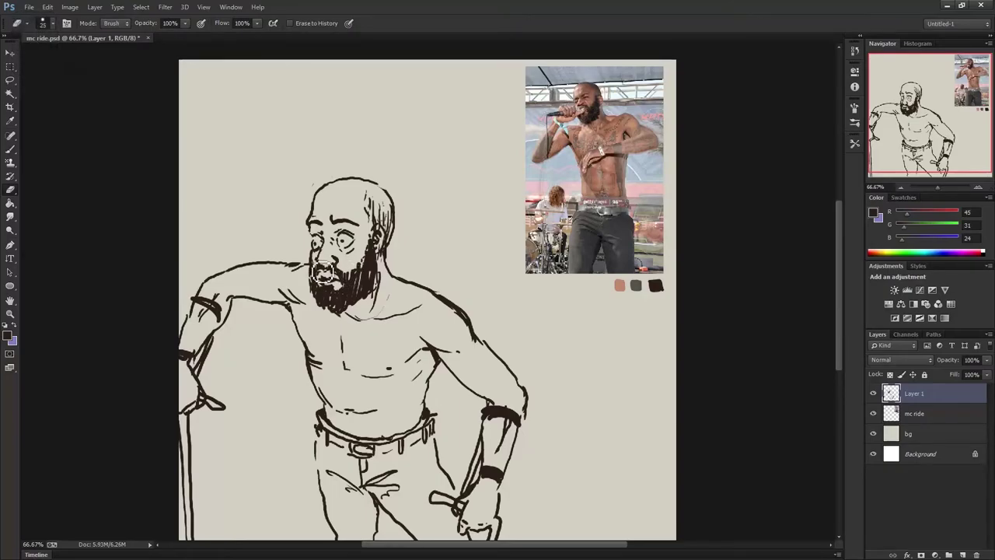
{"action": "key", "text": "b"}
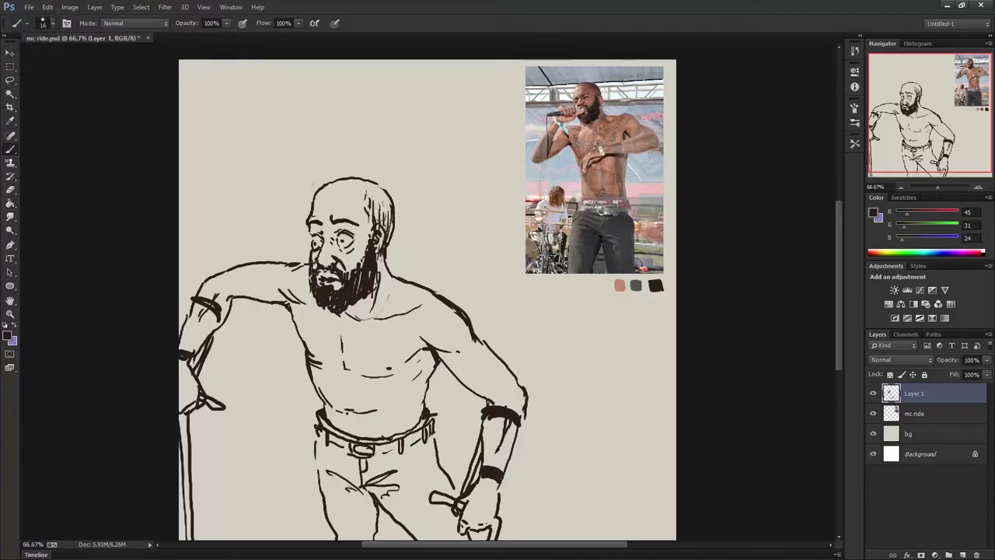
{"action": "key", "text": "space"}
{"action": "left_click_drag", "start_coordinate": [334, 390], "coordinate": [331, 321]}
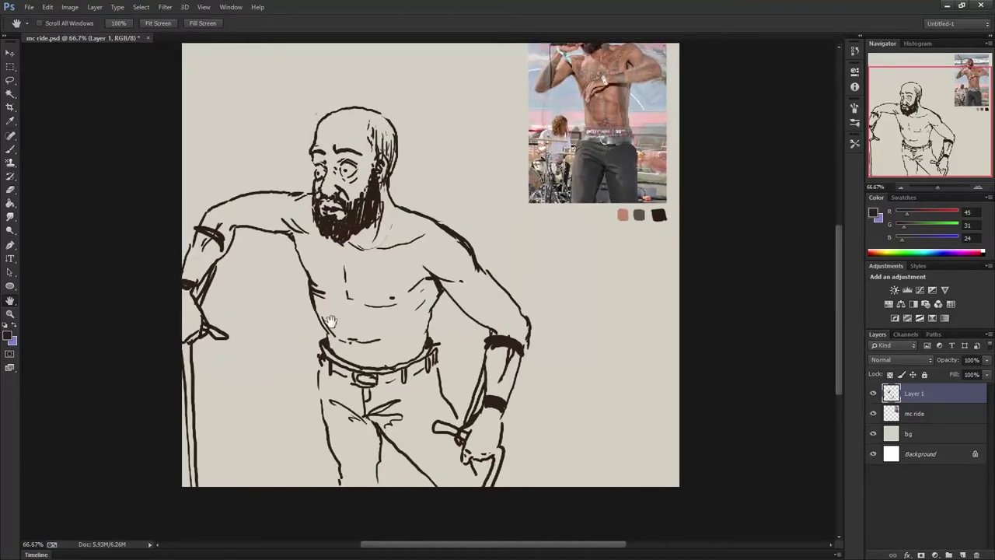
{"action": "left_click_drag", "start_coordinate": [840, 355], "coordinate": [846, 344]}
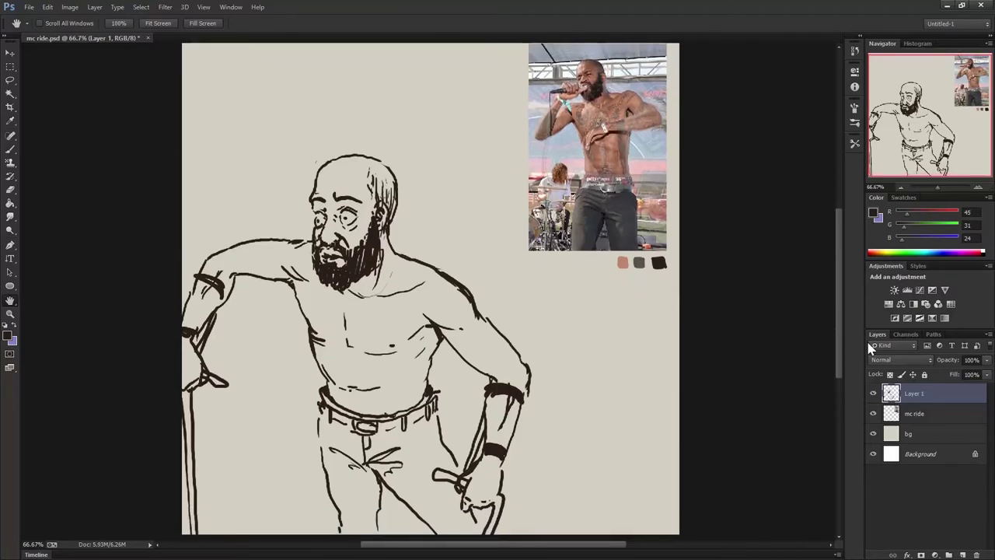
Step: Add a new layer above mc ride and sample the skin tone from the palette swatch
{"action": "left_click", "coordinate": [918, 416]}
{"action": "left_click", "coordinate": [963, 554]}
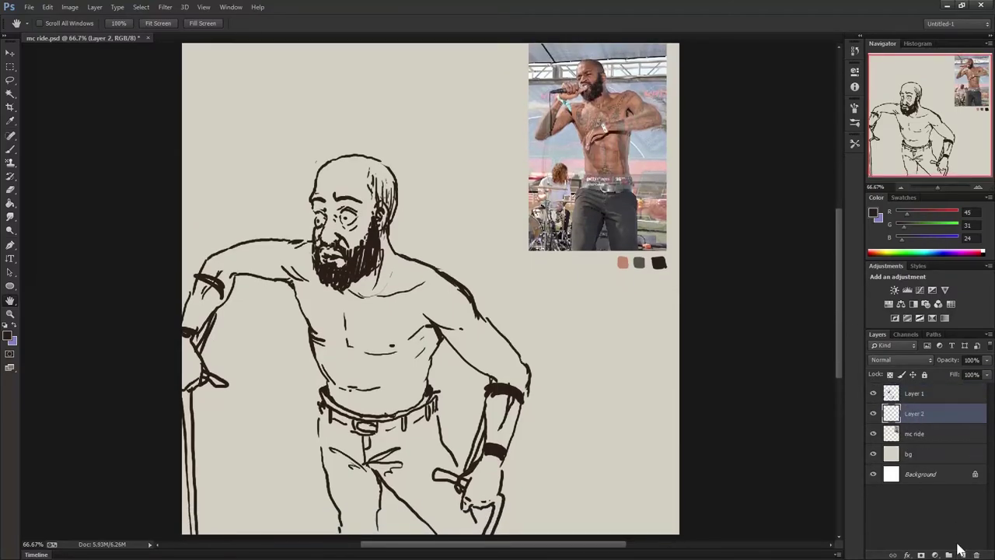
{"action": "key", "text": "i"}
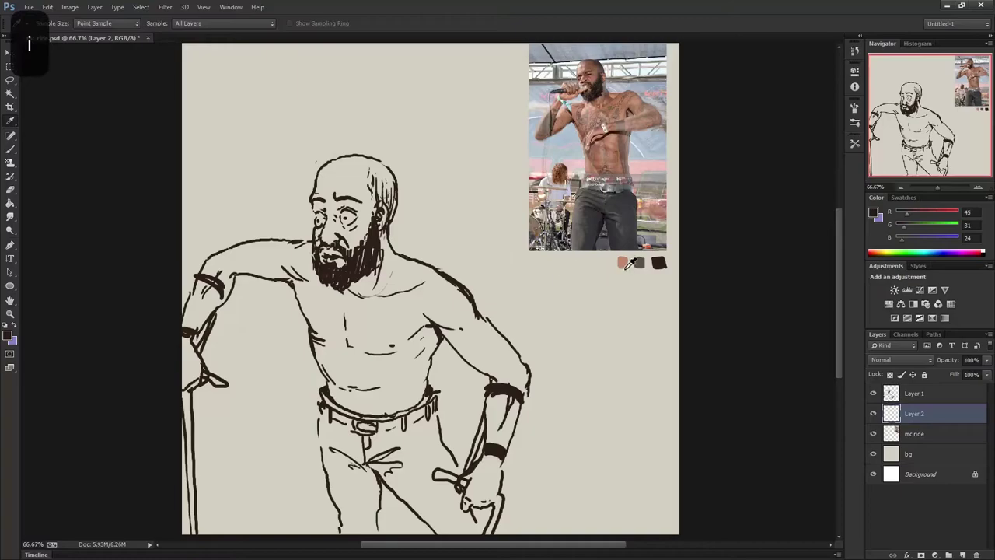
{"action": "left_click", "coordinate": [626, 267]}
{"action": "key", "text": "b"}
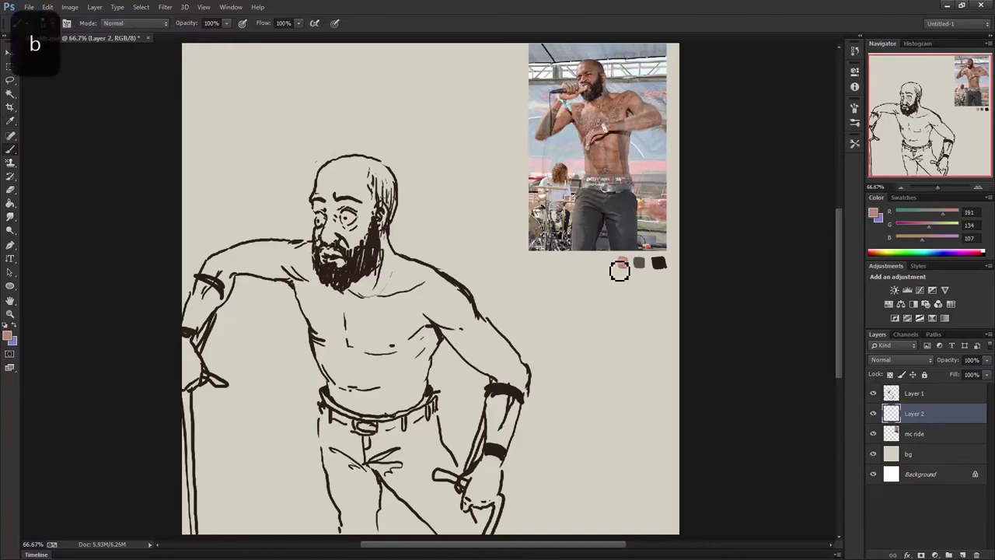
{"action": "right_click", "coordinate": [327, 276]}
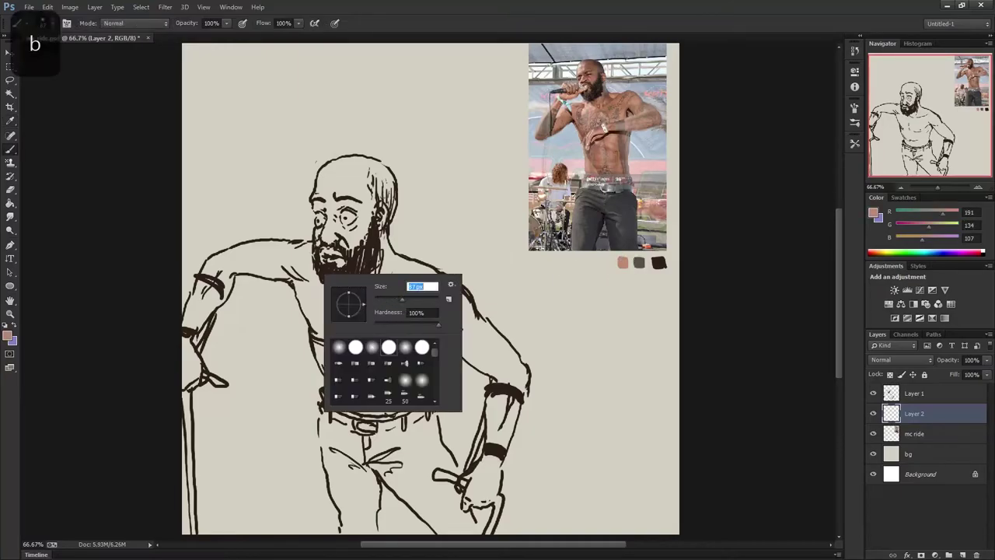
Step: Paint skin tone over the forehead, head and left arm
{"action": "left_click_drag", "start_coordinate": [314, 198], "coordinate": [322, 193]}
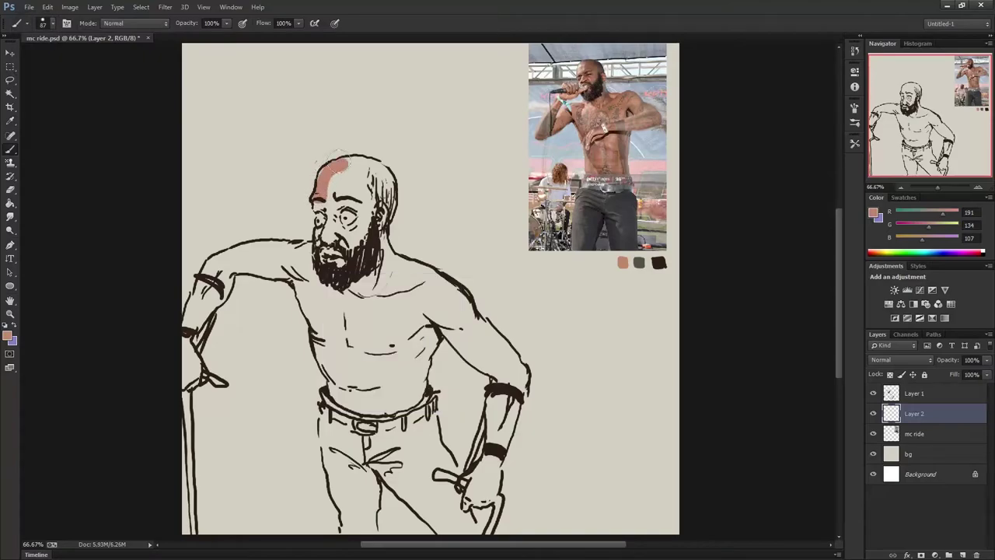
{"action": "mouse_move", "coordinate": [360, 156]}
{"action": "left_mouse_down"}
{"action": "mouse_move", "coordinate": [379, 177]}
{"action": "mouse_move", "coordinate": [380, 234]}
{"action": "left_mouse_up"}
{"action": "mouse_move", "coordinate": [325, 163]}
{"action": "left_mouse_down"}
{"action": "mouse_move", "coordinate": [347, 203]}
{"action": "mouse_move", "coordinate": [365, 175]}
{"action": "mouse_move", "coordinate": [373, 224]}
{"action": "left_mouse_up"}
{"action": "mouse_move", "coordinate": [332, 183]}
{"action": "left_mouse_down"}
{"action": "mouse_move", "coordinate": [331, 238]}
{"action": "mouse_move", "coordinate": [363, 242]}
{"action": "left_mouse_up"}
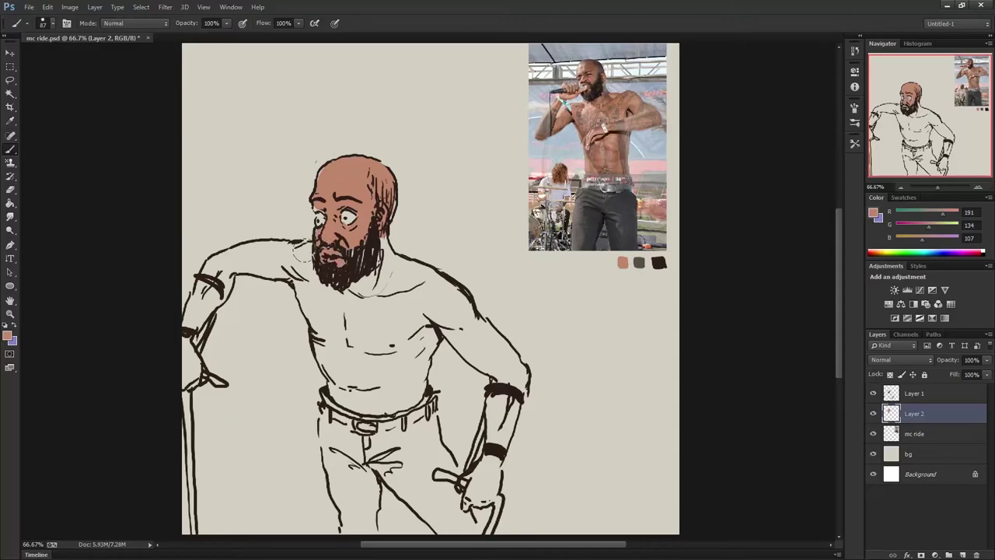
{"action": "mouse_move", "coordinate": [187, 385]}
{"action": "left_mouse_down"}
{"action": "mouse_move", "coordinate": [188, 342]}
{"action": "mouse_move", "coordinate": [221, 268]}
{"action": "mouse_move", "coordinate": [201, 263]}
{"action": "mouse_move", "coordinate": [304, 250]}
{"action": "left_mouse_up"}
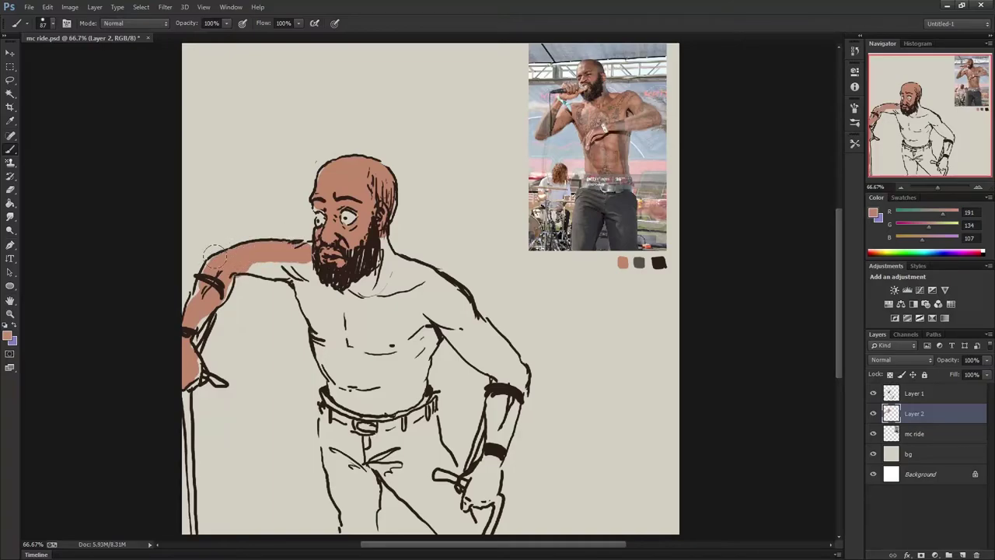
{"action": "mouse_move", "coordinate": [215, 255]}
{"action": "left_mouse_down"}
{"action": "mouse_move", "coordinate": [193, 290]}
{"action": "mouse_move", "coordinate": [201, 299]}
{"action": "left_mouse_up"}
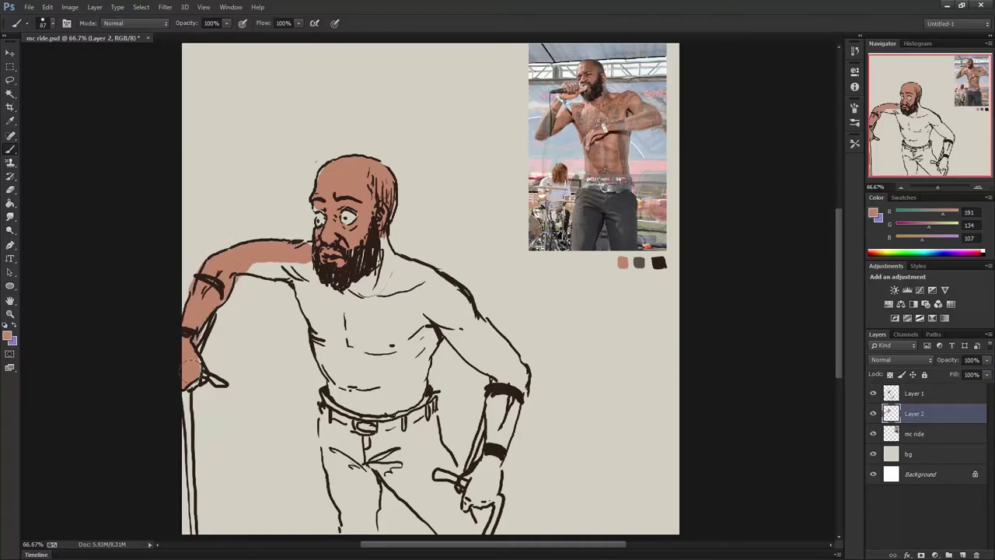
Step: Fill the shoulders, chest, right arm, torso sides and belly with skin tone
{"action": "mouse_move", "coordinate": [247, 268]}
{"action": "left_mouse_down"}
{"action": "mouse_move", "coordinate": [310, 263]}
{"action": "mouse_move", "coordinate": [314, 317]}
{"action": "mouse_move", "coordinate": [357, 348]}
{"action": "mouse_move", "coordinate": [395, 249]}
{"action": "mouse_move", "coordinate": [398, 312]}
{"action": "left_mouse_up"}
{"action": "mouse_move", "coordinate": [393, 257]}
{"action": "left_mouse_down"}
{"action": "mouse_move", "coordinate": [472, 311]}
{"action": "mouse_move", "coordinate": [516, 364]}
{"action": "mouse_move", "coordinate": [486, 497]}
{"action": "mouse_move", "coordinate": [466, 506]}
{"action": "mouse_move", "coordinate": [499, 375]}
{"action": "mouse_move", "coordinate": [435, 300]}
{"action": "mouse_move", "coordinate": [389, 272]}
{"action": "left_mouse_up"}
{"action": "left_click_drag", "start_coordinate": [482, 346], "coordinate": [436, 295]}
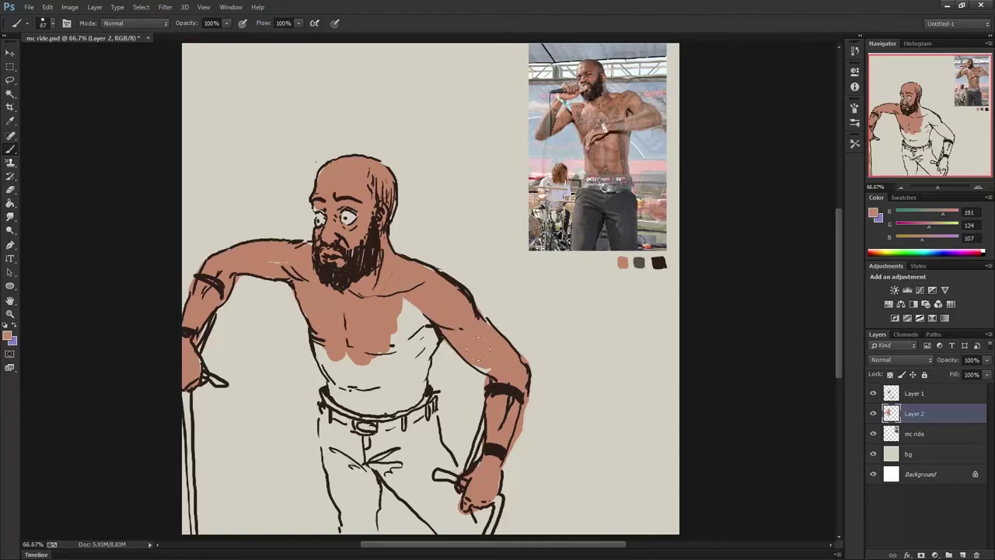
{"action": "left_click_drag", "start_coordinate": [474, 365], "coordinate": [490, 371]}
{"action": "mouse_move", "coordinate": [436, 318]}
{"action": "left_mouse_down"}
{"action": "mouse_move", "coordinate": [414, 350]}
{"action": "mouse_move", "coordinate": [412, 397]}
{"action": "left_mouse_up"}
{"action": "mouse_move", "coordinate": [424, 334]}
{"action": "left_mouse_down"}
{"action": "mouse_move", "coordinate": [424, 381]}
{"action": "mouse_move", "coordinate": [412, 350]}
{"action": "mouse_move", "coordinate": [389, 397]}
{"action": "left_mouse_up"}
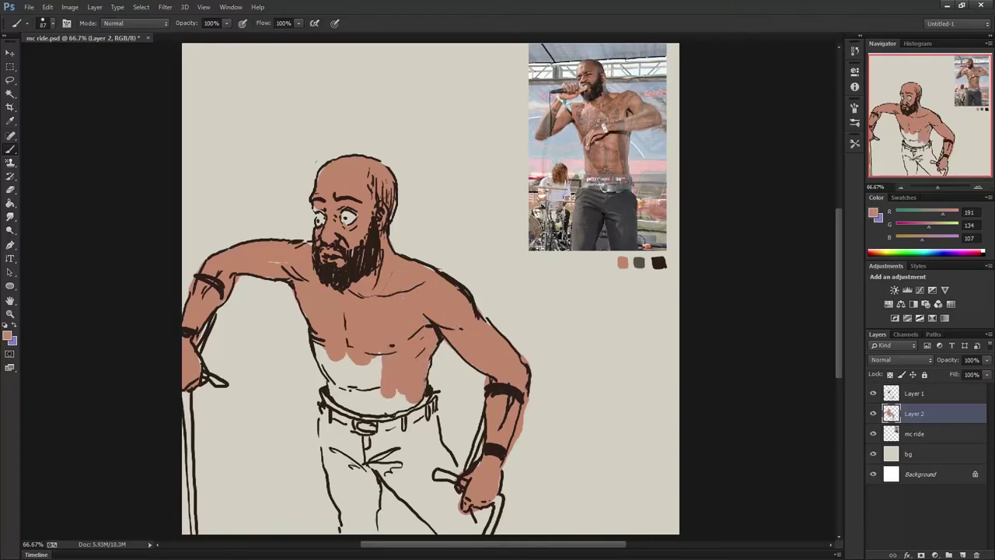
{"action": "mouse_move", "coordinate": [323, 342]}
{"action": "left_mouse_down"}
{"action": "mouse_move", "coordinate": [335, 389]}
{"action": "mouse_move", "coordinate": [373, 403]}
{"action": "mouse_move", "coordinate": [361, 412]}
{"action": "left_mouse_up"}
{"action": "mouse_move", "coordinate": [343, 357]}
{"action": "left_mouse_down"}
{"action": "mouse_move", "coordinate": [373, 393]}
{"action": "mouse_move", "coordinate": [387, 389]}
{"action": "left_mouse_up"}
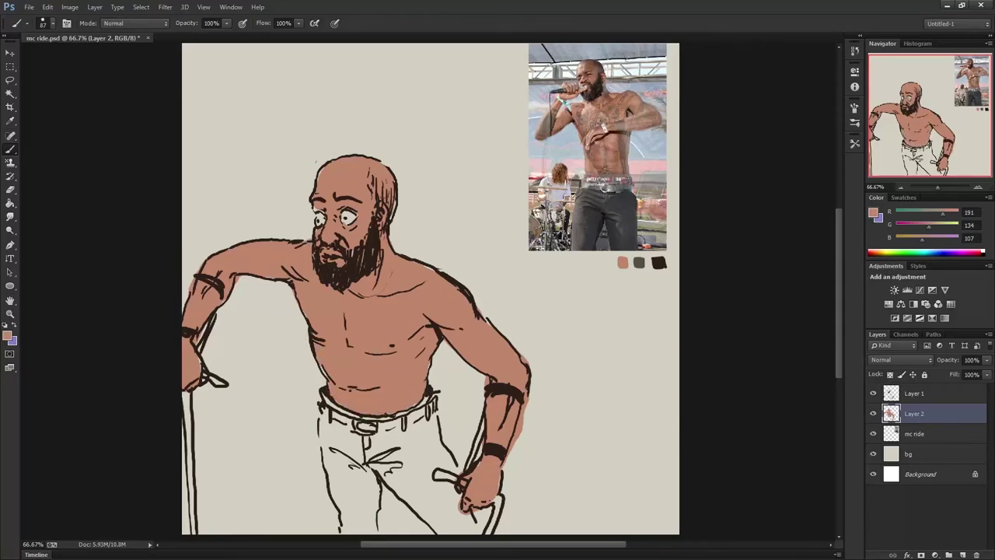
Step: Clean the skin edge along the right forearm and paint the ear with a smaller brush
{"action": "key", "text": "e"}
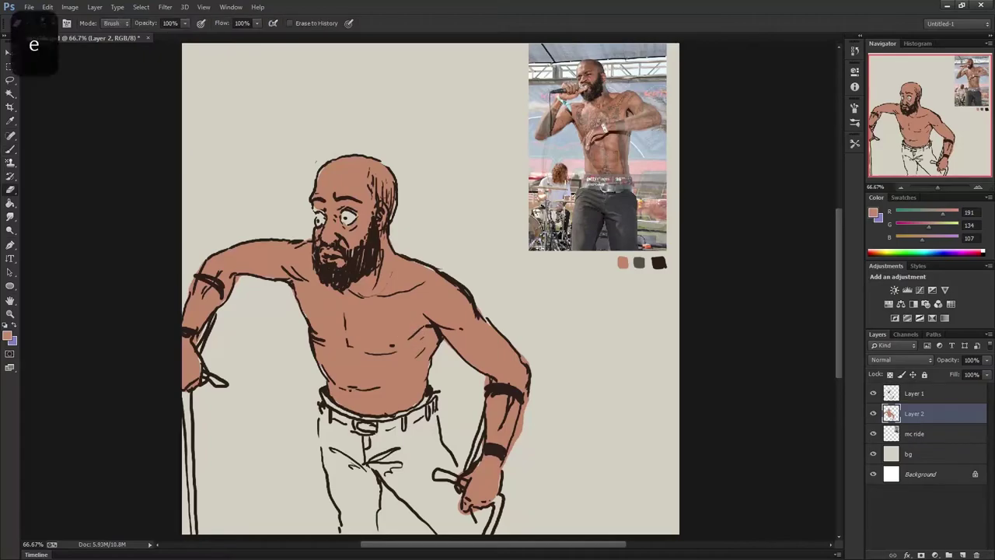
{"action": "left_click_drag", "start_coordinate": [539, 387], "coordinate": [524, 438]}
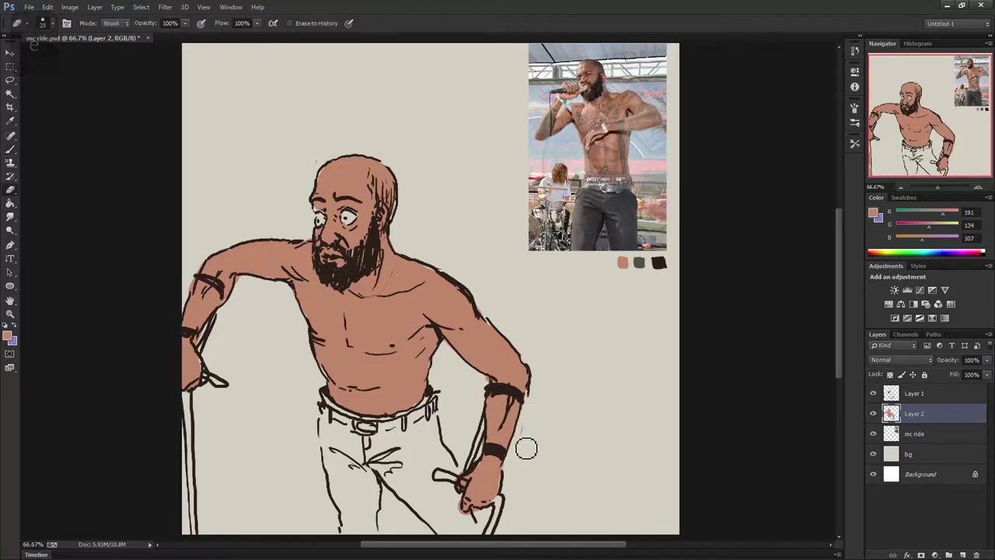
{"action": "key", "text": "b"}
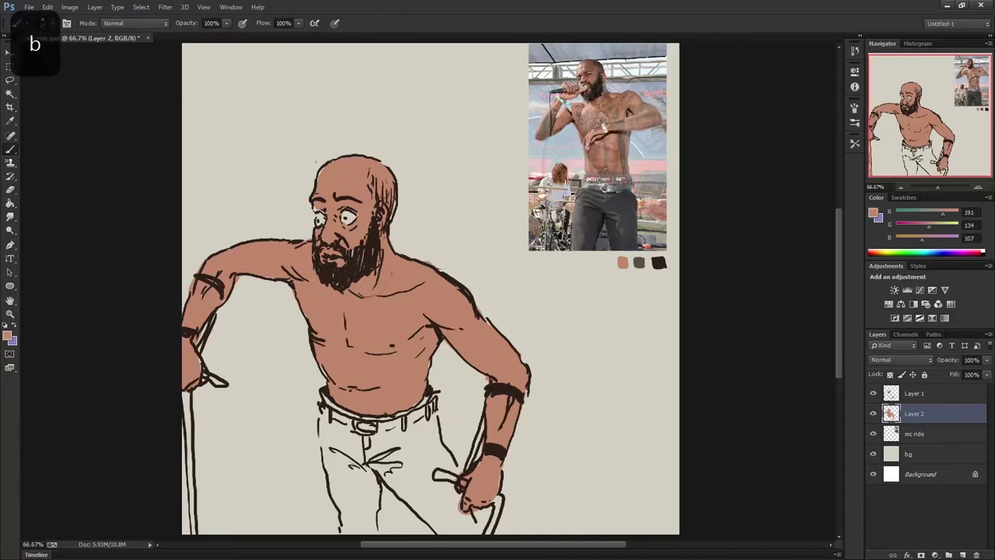
{"action": "scroll", "coordinate": [322, 328], "scroll_direction": "down", "scroll_amount": 1}
{"action": "key", "text": "b"}
{"action": "right_click", "coordinate": [342, 249]}
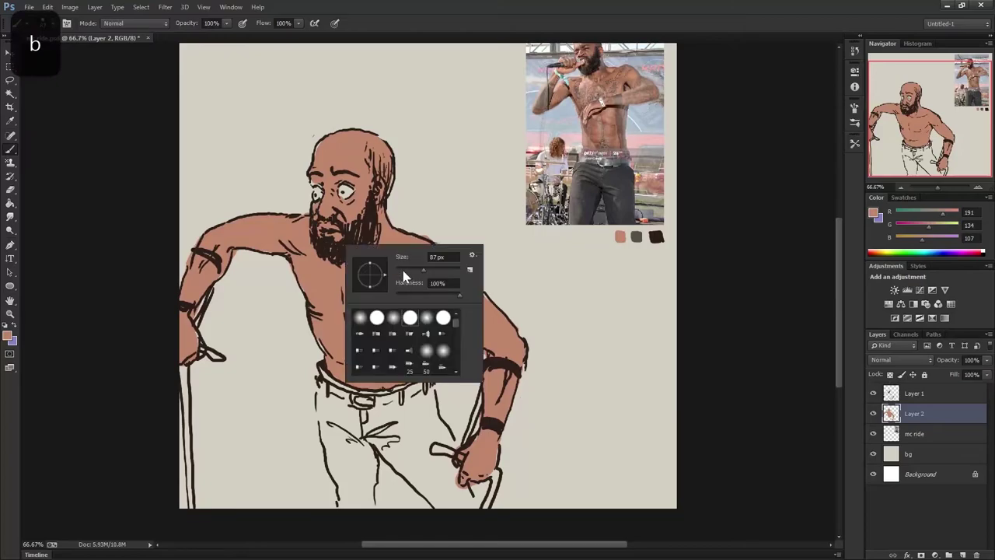
{"action": "left_click_drag", "start_coordinate": [404, 272], "coordinate": [389, 272]}
{"action": "left_click", "coordinate": [325, 189]}
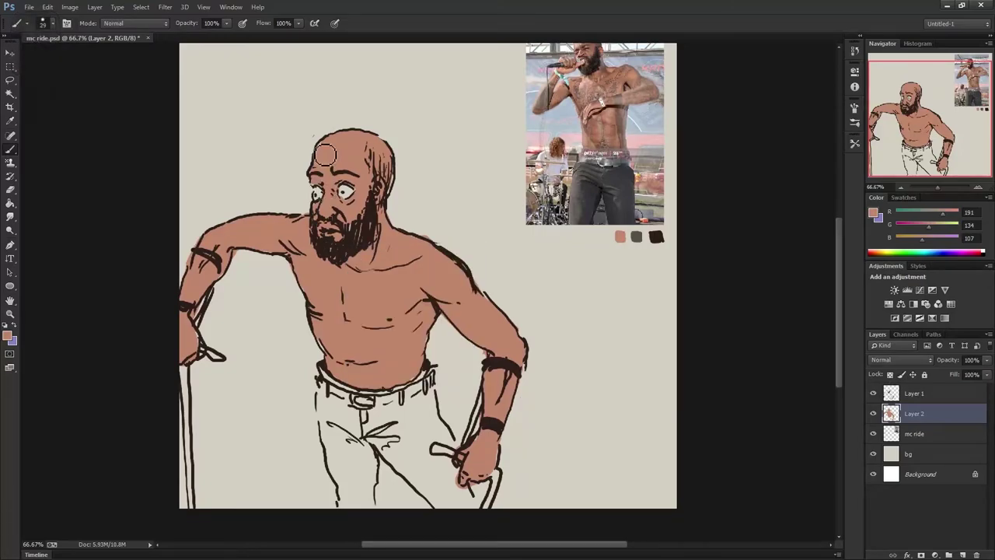
{"action": "mouse_move", "coordinate": [389, 168]}
{"action": "left_mouse_down"}
{"action": "mouse_move", "coordinate": [388, 191]}
{"action": "mouse_move", "coordinate": [384, 163]}
{"action": "left_mouse_up"}
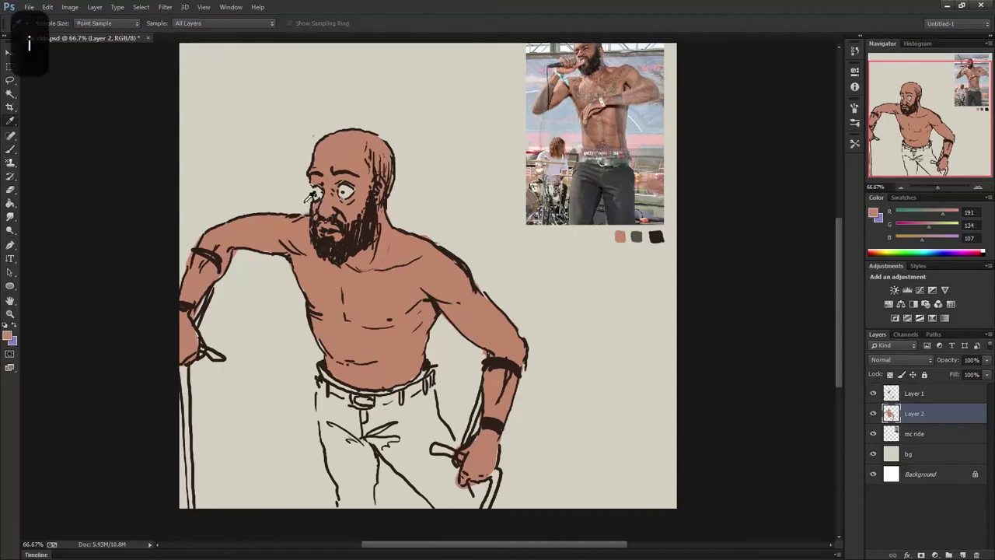
Step: Fill the belt and both trouser legs with palette grey using a resized brush
{"action": "left_click", "coordinate": [639, 235], "text": "alt"}
{"action": "left_click_drag", "start_coordinate": [358, 383], "coordinate": [350, 315]}
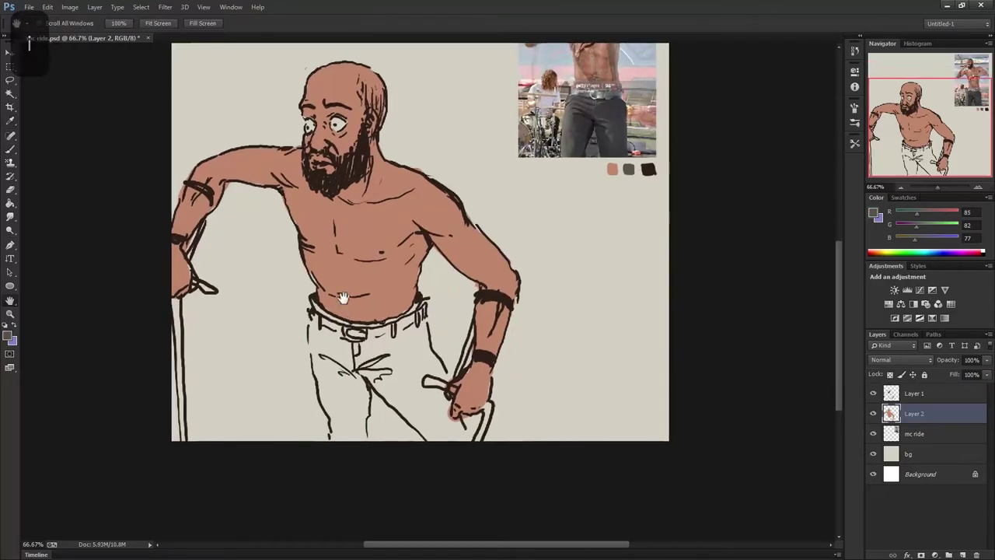
{"action": "key", "text": "b"}
{"action": "right_click", "coordinate": [322, 351]}
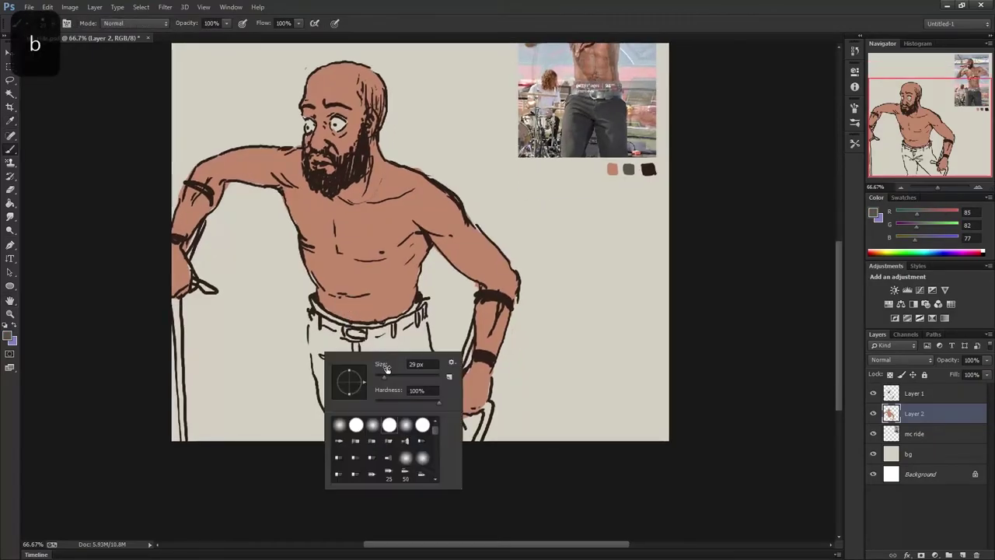
{"action": "left_click", "coordinate": [313, 317]}
{"action": "mouse_move", "coordinate": [313, 317]}
{"action": "left_mouse_down"}
{"action": "mouse_move", "coordinate": [420, 332]}
{"action": "mouse_move", "coordinate": [423, 370]}
{"action": "mouse_move", "coordinate": [465, 441]}
{"action": "left_mouse_up"}
{"action": "mouse_move", "coordinate": [315, 330]}
{"action": "left_mouse_down"}
{"action": "mouse_move", "coordinate": [350, 438]}
{"action": "mouse_move", "coordinate": [363, 395]}
{"action": "mouse_move", "coordinate": [342, 342]}
{"action": "mouse_move", "coordinate": [331, 424]}
{"action": "mouse_move", "coordinate": [354, 350]}
{"action": "mouse_move", "coordinate": [344, 385]}
{"action": "left_mouse_up"}
{"action": "mouse_move", "coordinate": [371, 351]}
{"action": "left_mouse_down"}
{"action": "mouse_move", "coordinate": [455, 448]}
{"action": "mouse_move", "coordinate": [412, 385]}
{"action": "mouse_move", "coordinate": [416, 349]}
{"action": "mouse_move", "coordinate": [389, 359]}
{"action": "mouse_move", "coordinate": [401, 389]}
{"action": "mouse_move", "coordinate": [404, 353]}
{"action": "mouse_move", "coordinate": [435, 450]}
{"action": "left_mouse_up"}
{"action": "left_click_drag", "start_coordinate": [420, 342], "coordinate": [420, 307]}
Step: Sample a pinkish tone and paint a darker mauve band along the belt line
{"action": "key", "text": "i"}
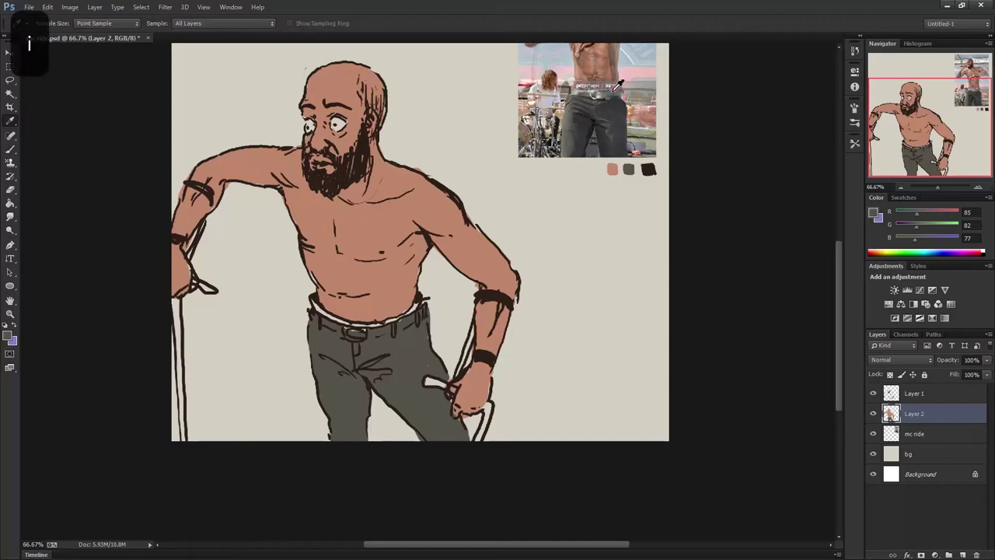
{"action": "left_click", "coordinate": [619, 84]}
{"action": "left_click", "coordinate": [614, 85]}
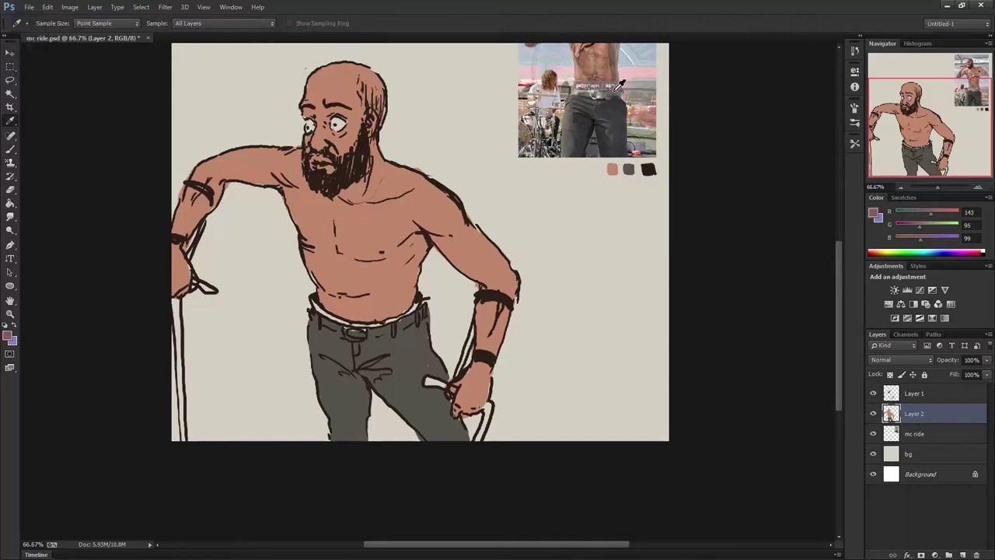
{"action": "key", "text": "b"}
{"action": "right_click", "coordinate": [311, 306]}
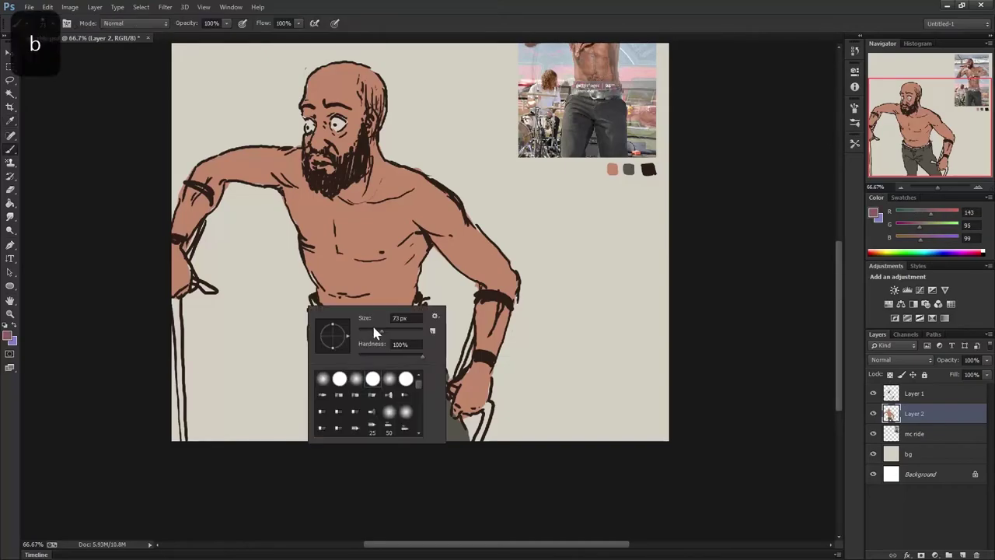
{"action": "key", "text": "Return"}
{"action": "mouse_move", "coordinate": [327, 314]}
{"action": "left_mouse_down"}
{"action": "mouse_move", "coordinate": [373, 332]}
{"action": "mouse_move", "coordinate": [418, 317]}
{"action": "left_mouse_up"}
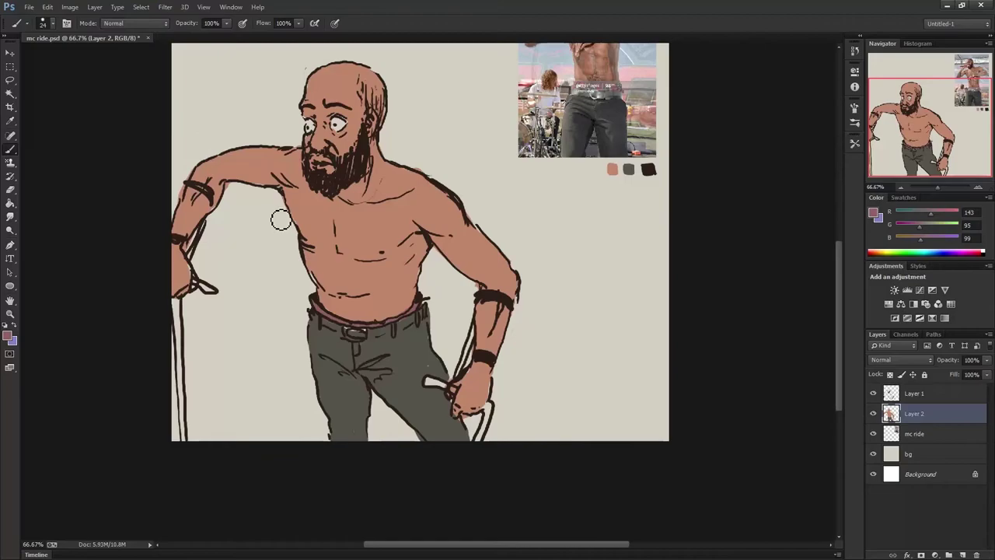
Step: Resample the trouser grey for the brush and pan the drawing right and down
{"action": "key", "text": "i"}
{"action": "left_click", "coordinate": [402, 357]}
{"action": "key", "text": "b"}
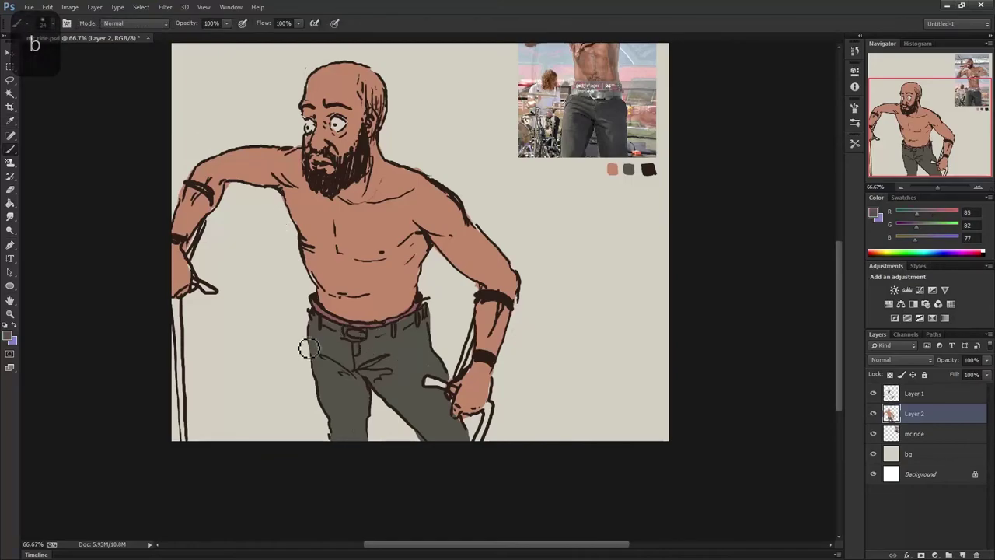
{"action": "key", "text": "space"}
{"action": "left_click_drag", "start_coordinate": [306, 268], "coordinate": [325, 285]}
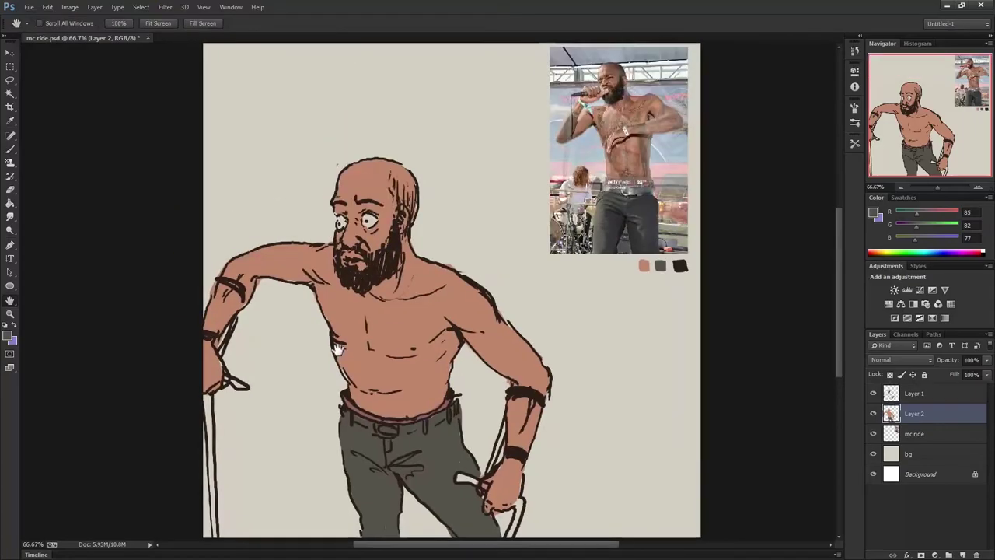
Step: Set the foreground colour to a pale light blue and paint the eye whites
{"action": "key", "text": "i"}
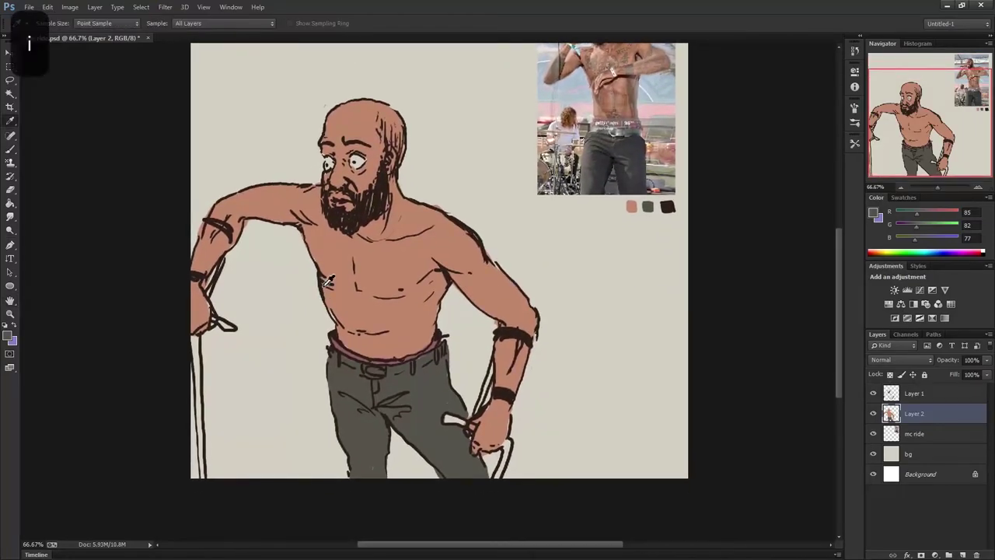
{"action": "left_click", "coordinate": [618, 364]}
{"action": "left_click", "coordinate": [874, 215]}
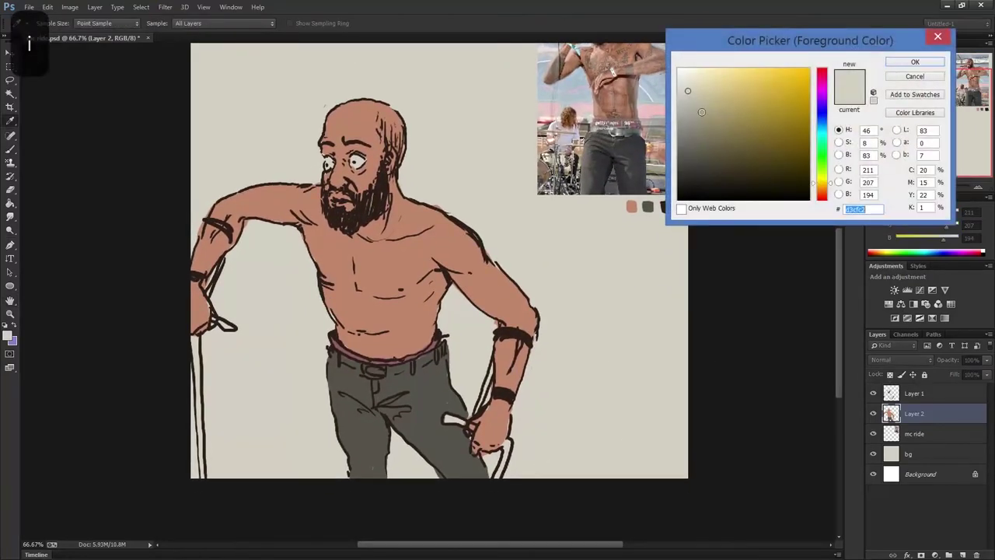
{"action": "left_click_drag", "start_coordinate": [815, 186], "coordinate": [815, 126]}
{"action": "left_click_drag", "start_coordinate": [689, 92], "coordinate": [695, 84]}
{"action": "key", "text": "Return"}
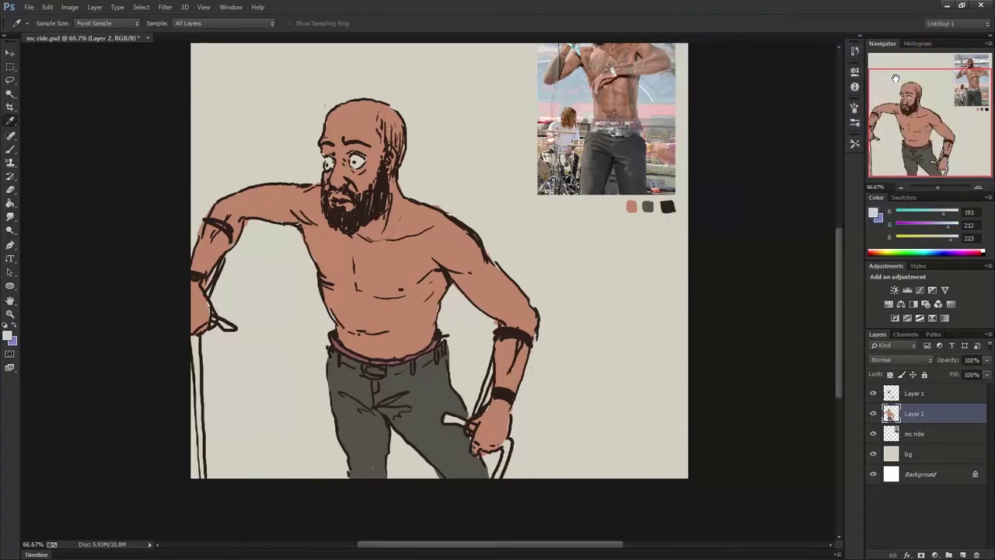
{"action": "key", "text": "b"}
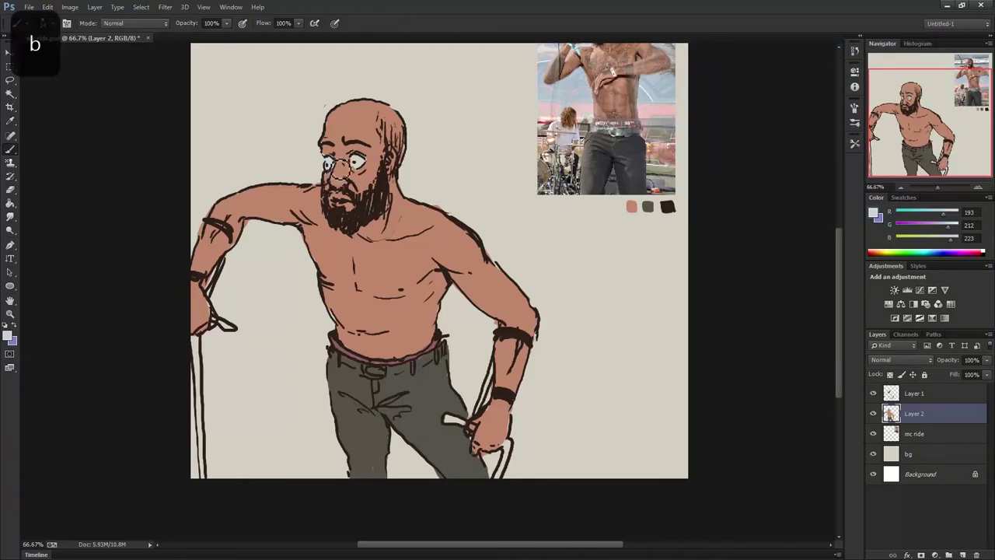
{"action": "left_click_drag", "start_coordinate": [359, 161], "coordinate": [352, 154]}
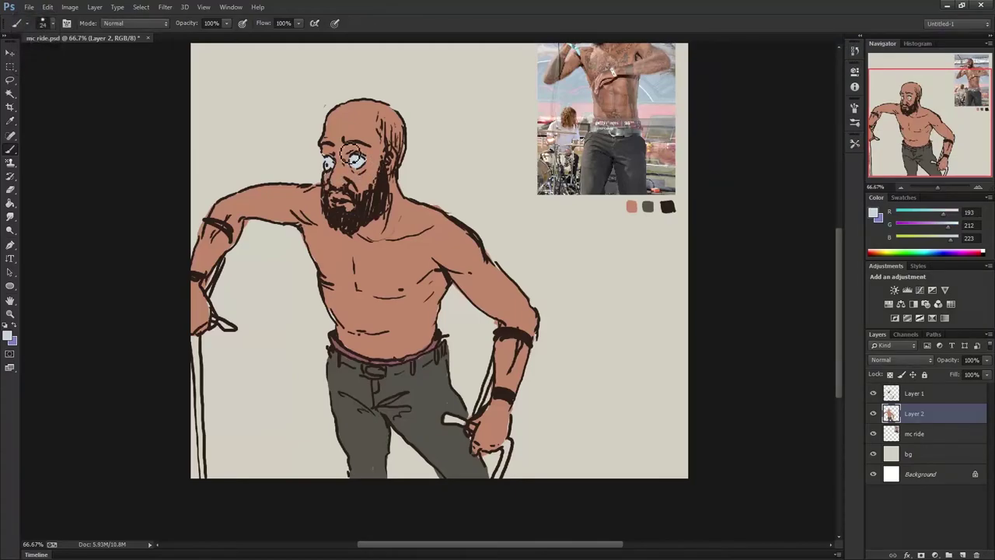
Step: Magic Wand-select both eye whites together
{"action": "key", "text": "w"}
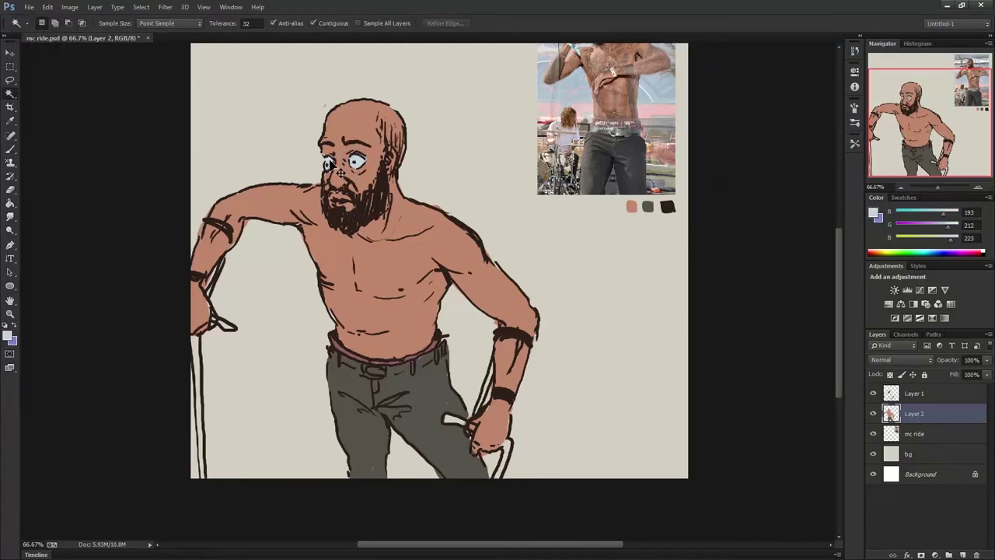
{"action": "left_click", "coordinate": [327, 163]}
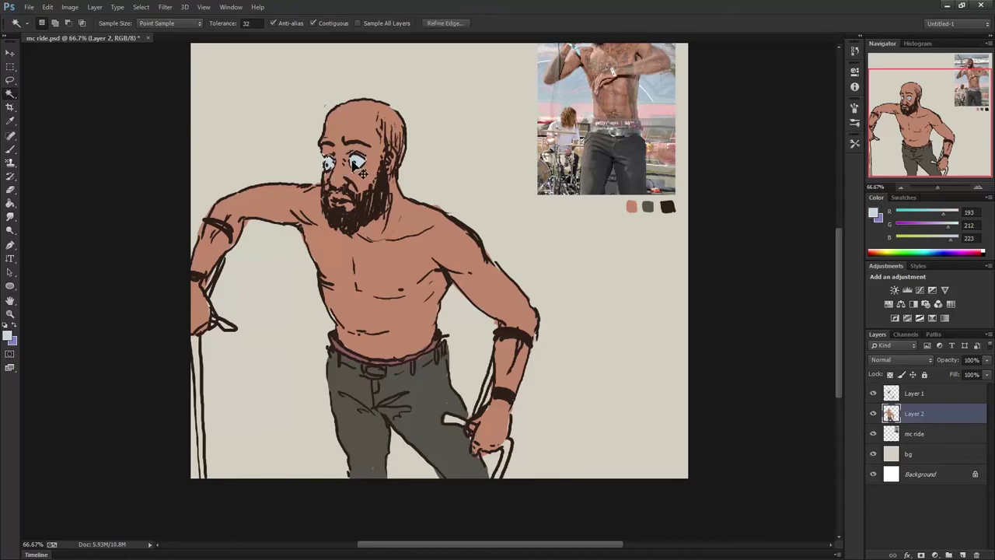
{"action": "left_click", "coordinate": [357, 163], "text": "shift"}
Step: Use Hue/Saturation to rotate the eye whites toward pink and lighten them
{"action": "key", "text": "ctrl+u"}
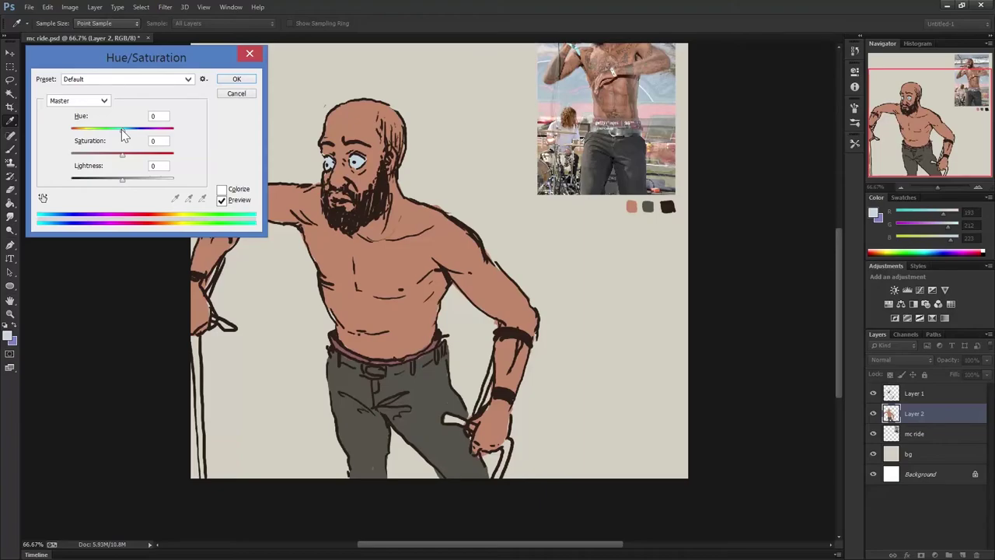
{"action": "left_click_drag", "start_coordinate": [122, 135], "coordinate": [168, 142]}
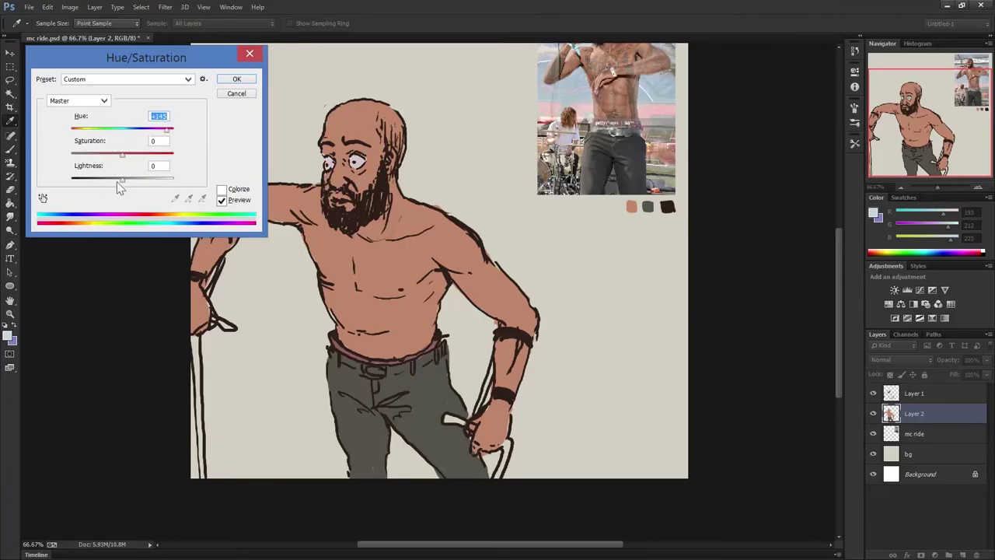
{"action": "mouse_move", "coordinate": [122, 179]}
{"action": "left_mouse_down"}
{"action": "mouse_move", "coordinate": [148, 180]}
{"action": "mouse_move", "coordinate": [134, 154]}
{"action": "mouse_move", "coordinate": [170, 155]}
{"action": "left_mouse_up"}
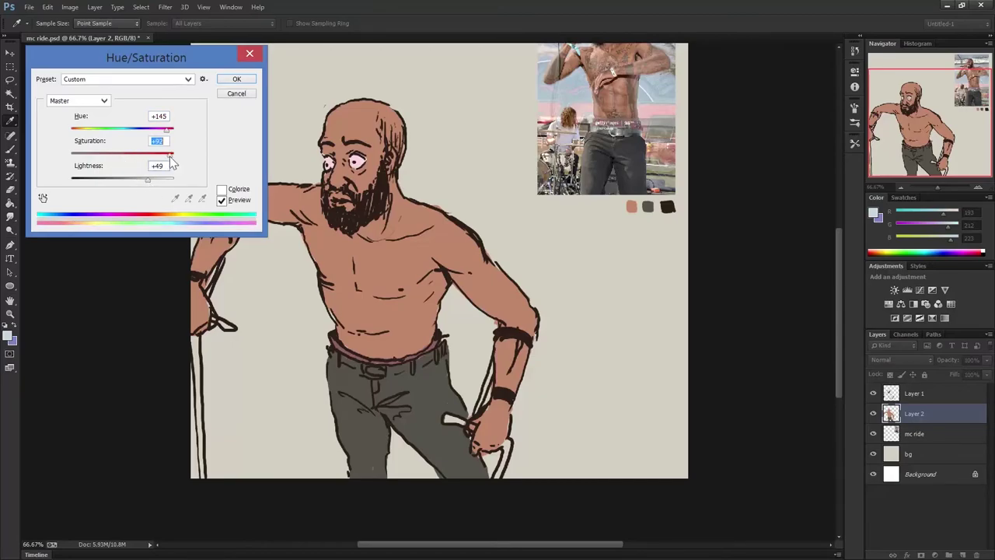
{"action": "left_click", "coordinate": [233, 79]}
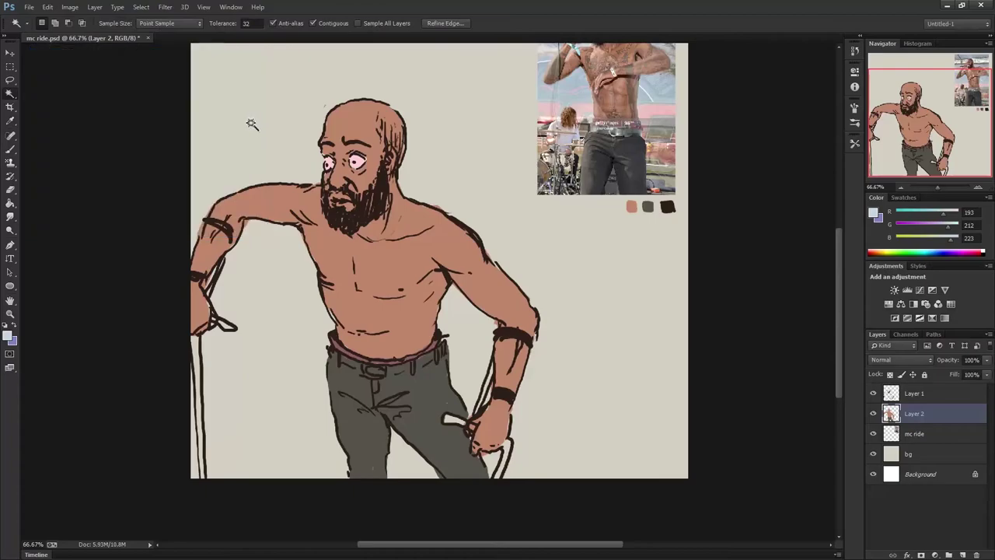
{"action": "key", "text": "l"}
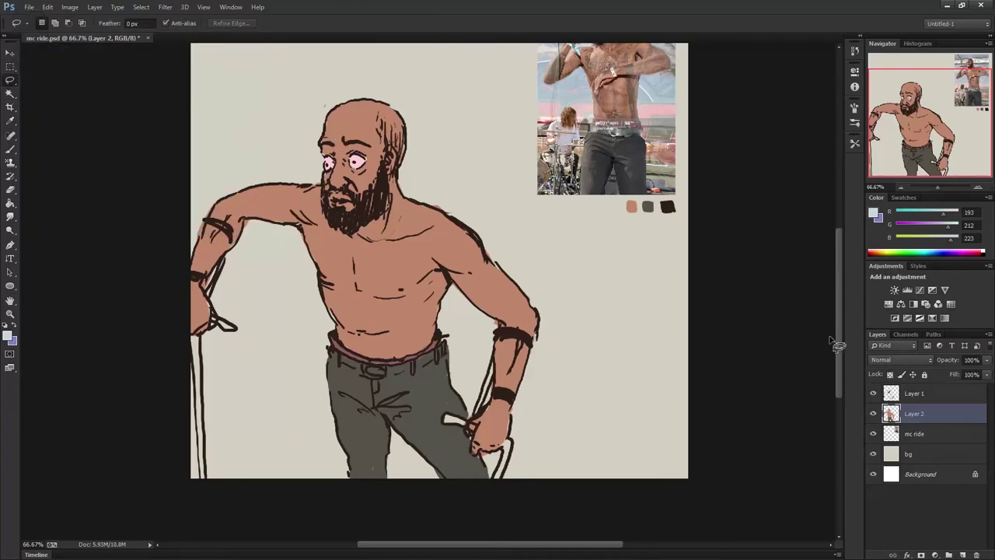
{"action": "left_click_drag", "start_coordinate": [840, 339], "coordinate": [850, 328]}
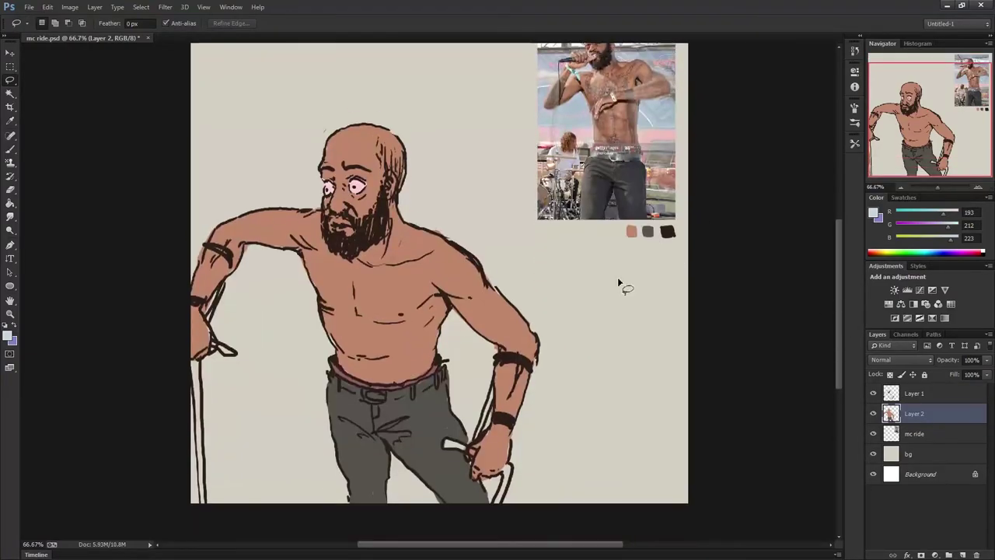
Step: Paint both crutches light blue along their shafts and handles
{"action": "key", "text": "b"}
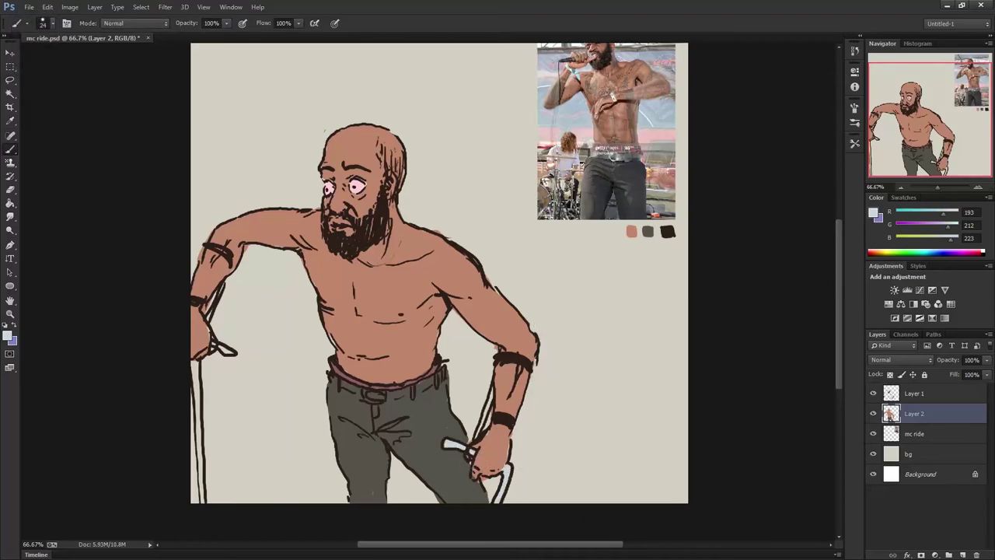
{"action": "left_click_drag", "start_coordinate": [500, 401], "coordinate": [486, 440]}
{"action": "left_click_drag", "start_coordinate": [203, 370], "coordinate": [210, 503]}
{"action": "left_click_drag", "start_coordinate": [222, 306], "coordinate": [214, 308]}
Step: Sample the skin tone from the canvas as the brush colour
{"action": "key", "text": "i"}
{"action": "left_click", "coordinate": [349, 329]}
{"action": "key", "text": "b"}
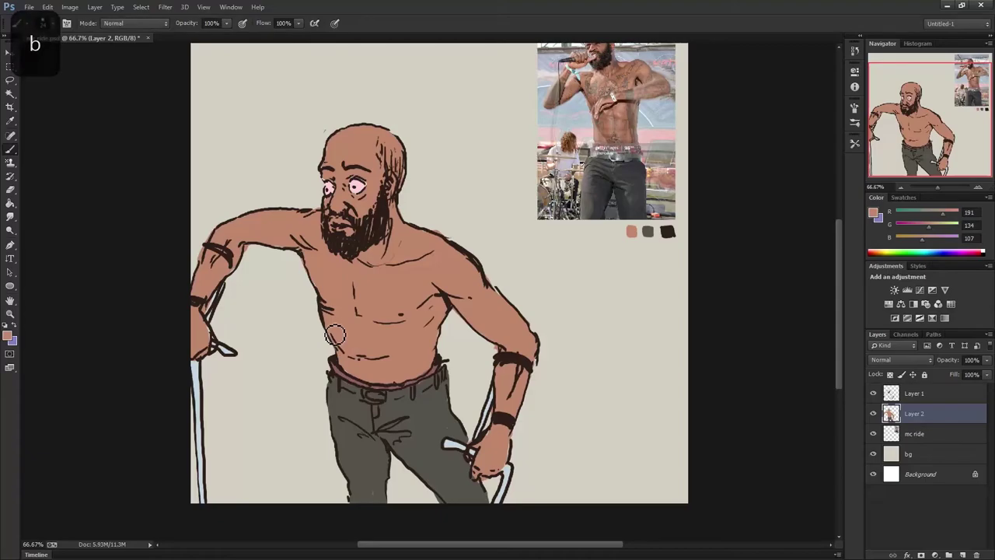
{"action": "key", "text": "i"}
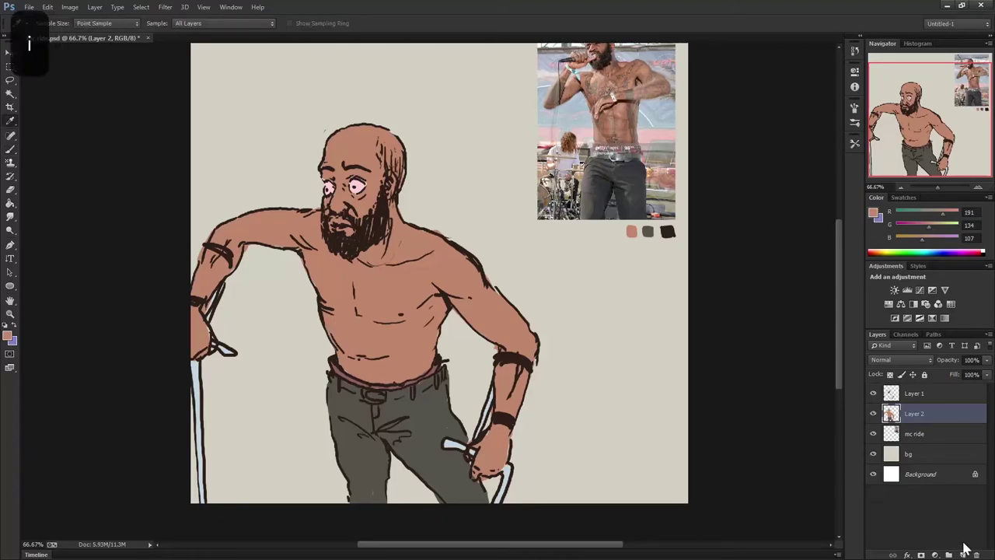
Step: On a new layer, paint the mouth inside the beard in a reddish brown
{"action": "left_click", "coordinate": [963, 555]}
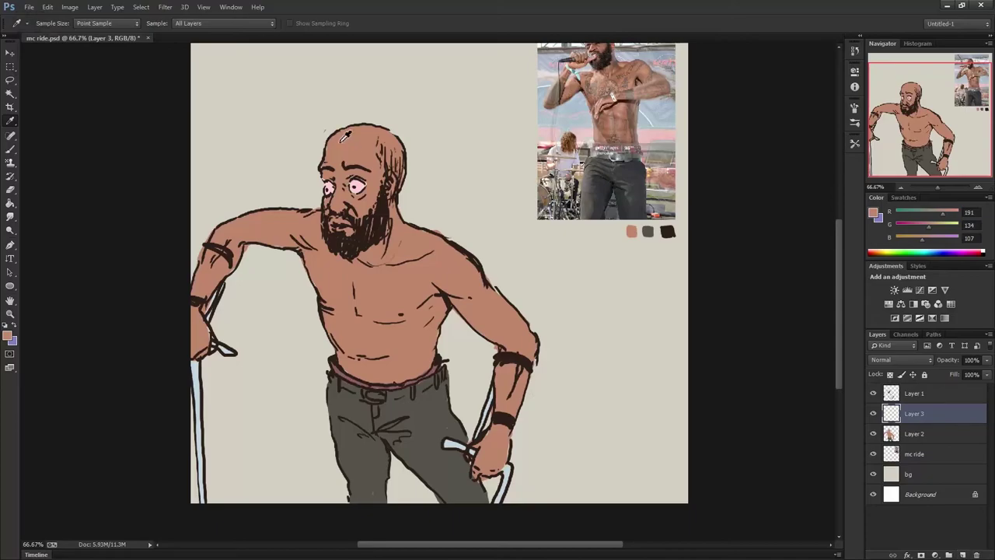
{"action": "key", "text": "b"}
{"action": "left_click", "coordinate": [873, 213]}
{"action": "left_click_drag", "start_coordinate": [736, 105], "coordinate": [738, 112]}
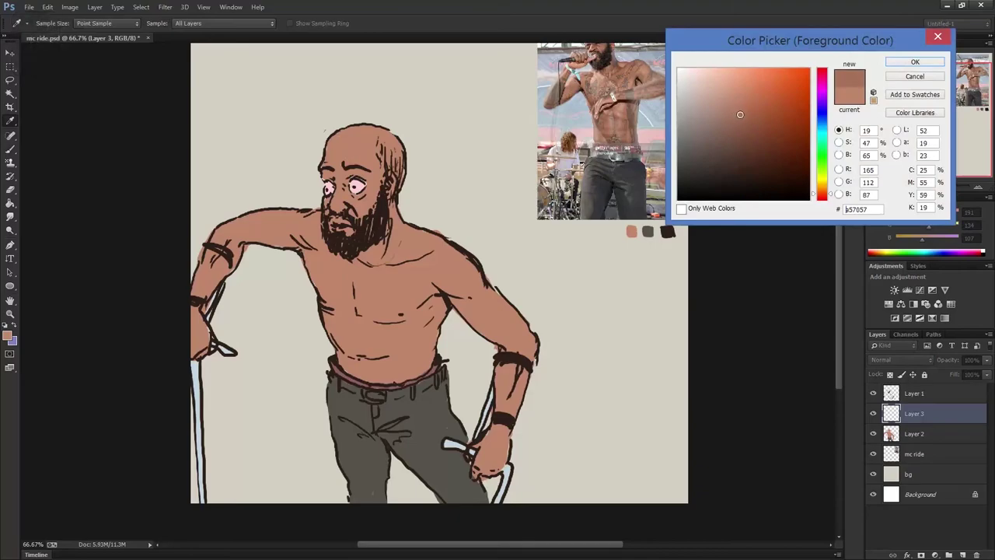
{"action": "left_click_drag", "start_coordinate": [816, 200], "coordinate": [816, 203]}
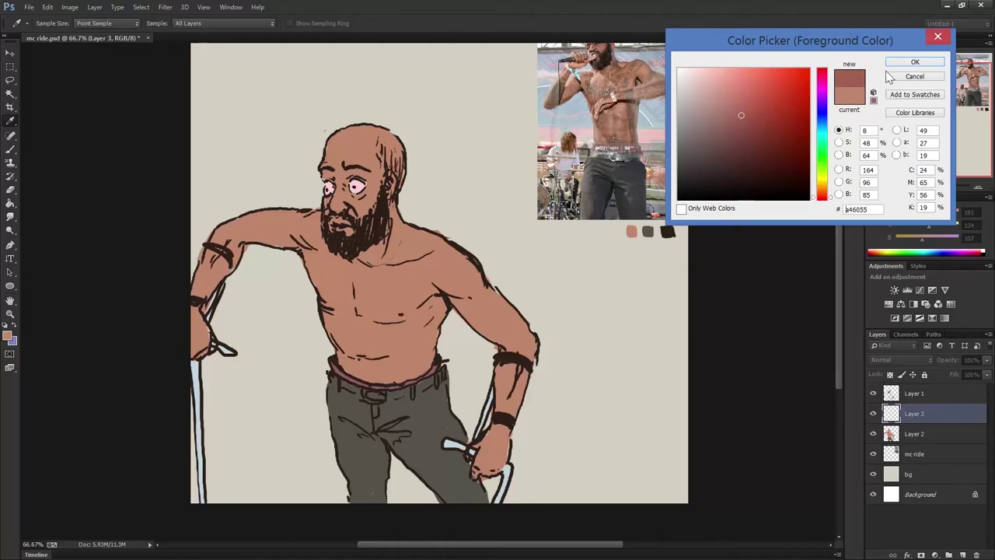
{"action": "left_click", "coordinate": [910, 63]}
{"action": "key", "text": "b"}
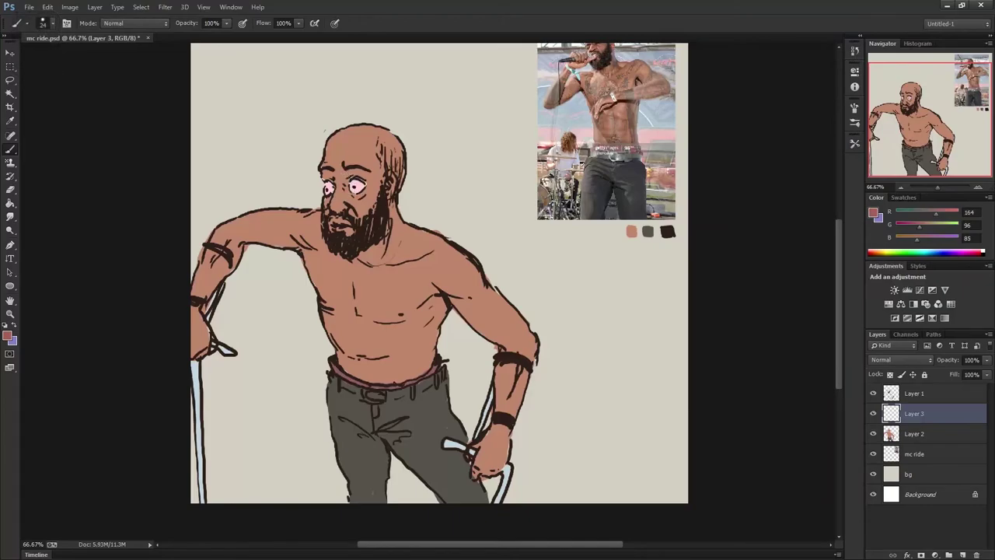
{"action": "mouse_move", "coordinate": [334, 218]}
{"action": "left_mouse_down"}
{"action": "mouse_move", "coordinate": [362, 233]}
{"action": "mouse_move", "coordinate": [334, 233]}
{"action": "mouse_move", "coordinate": [342, 230]}
{"action": "left_mouse_up"}
Step: Darken the mouth with Hue/Saturation lightness, then sample the darker skin for painting
{"action": "key", "text": "ctrl+u"}
{"action": "left_click_drag", "start_coordinate": [122, 178], "coordinate": [113, 184]}
{"action": "left_click_drag", "start_coordinate": [122, 129], "coordinate": [127, 134]}
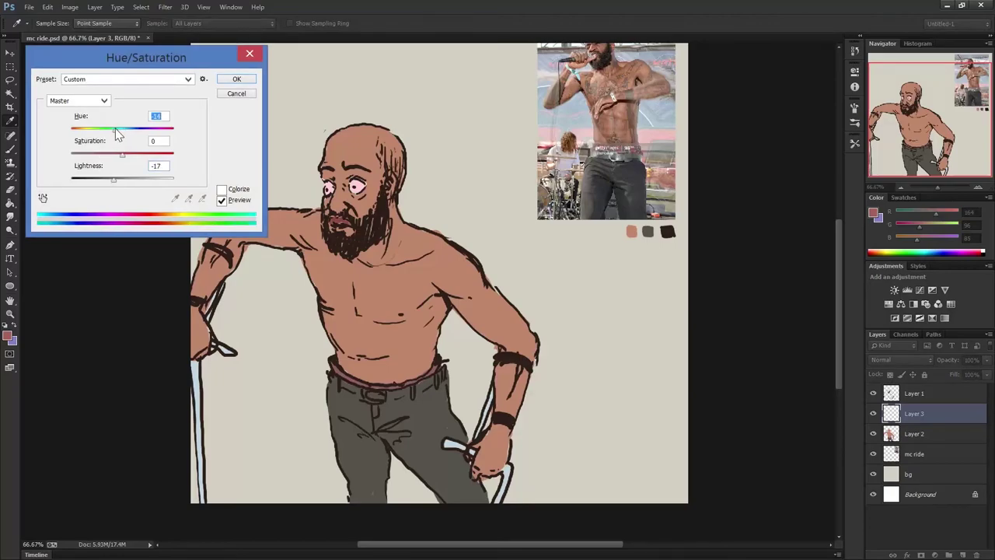
{"action": "left_click", "coordinate": [231, 78]}
{"action": "key", "text": "i"}
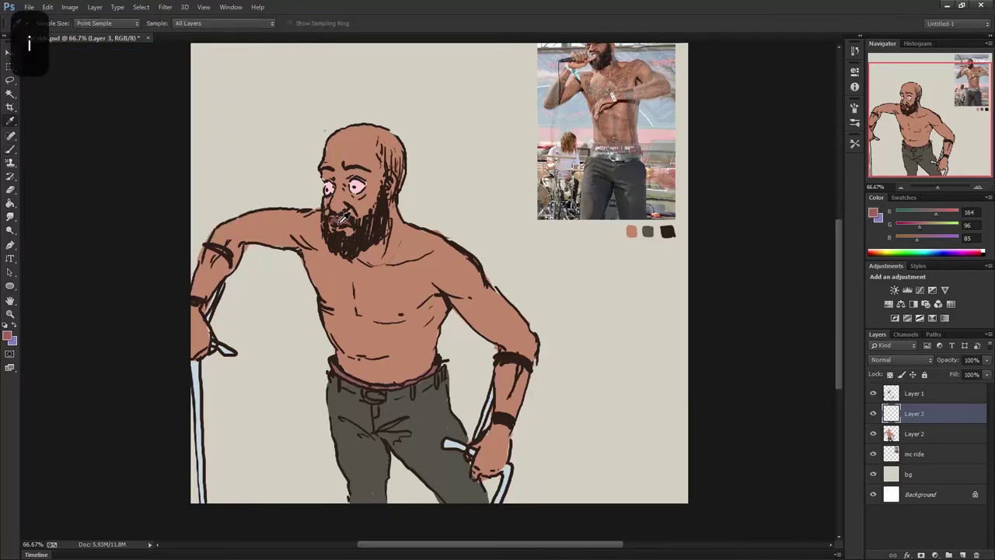
{"action": "left_click", "coordinate": [338, 222]}
{"action": "key", "text": "b"}
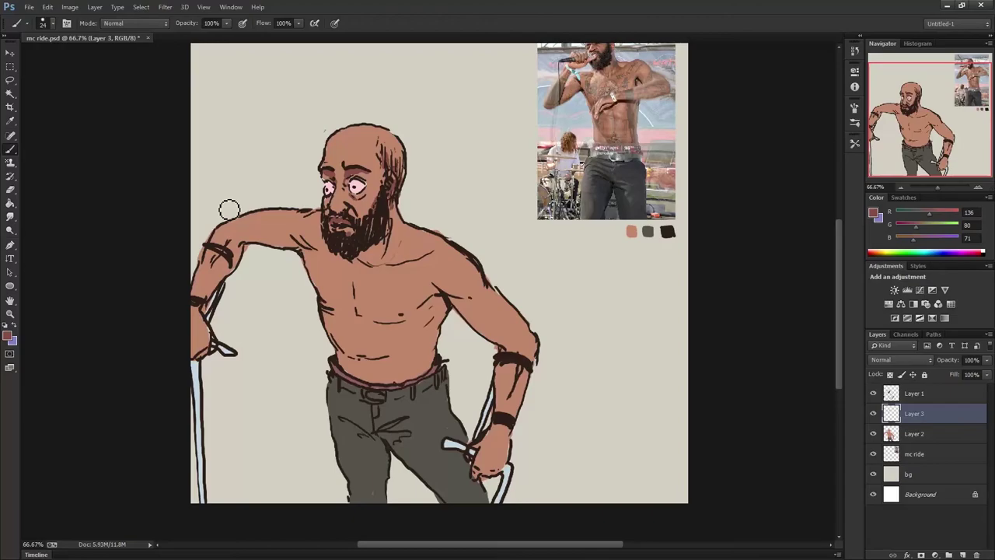
Step: Enlarge the brush to about 40 px and draw an arrow pointing at the head
{"action": "right_click", "coordinate": [397, 234]}
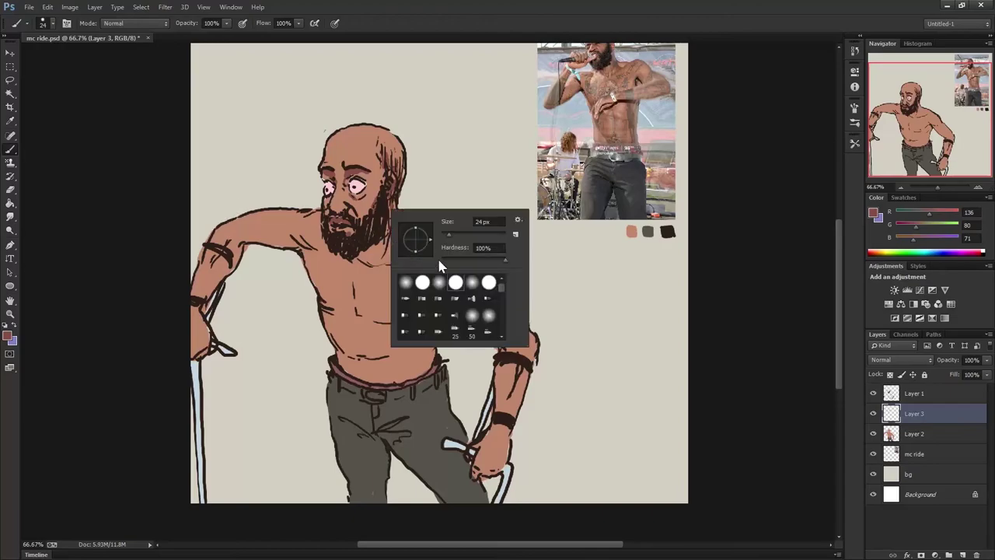
{"action": "left_click_drag", "start_coordinate": [448, 234], "coordinate": [454, 235]}
{"action": "key", "text": "Return"}
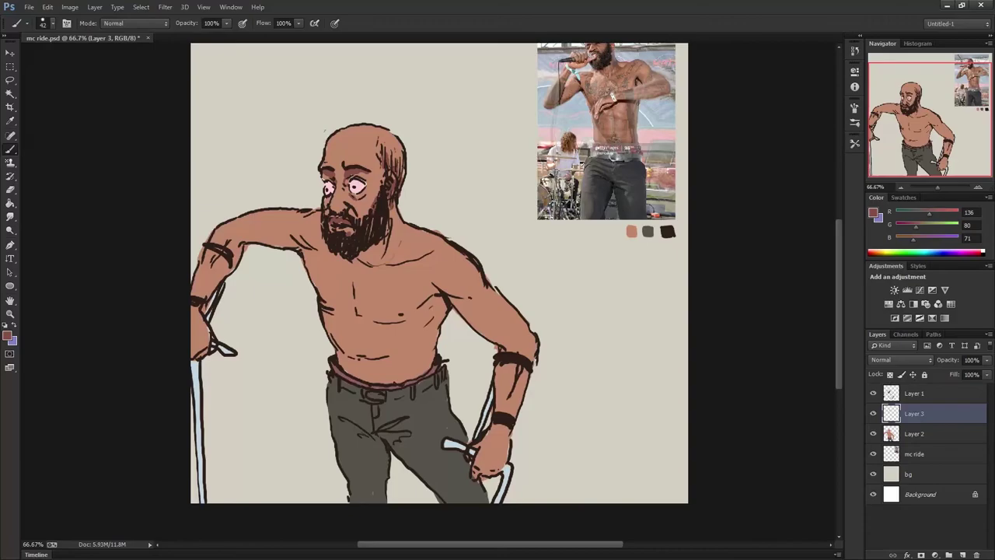
{"action": "left_click_drag", "start_coordinate": [237, 89], "coordinate": [285, 132]}
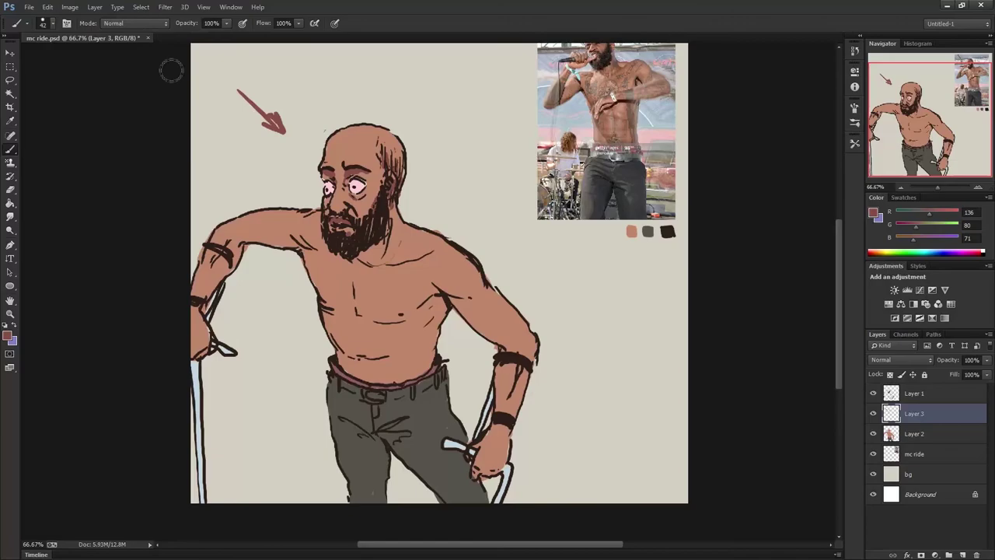
Step: Shade the shoulder, neck and upper arm, then erase the overly dark shoulder shading
{"action": "mouse_move", "coordinate": [390, 202]}
{"action": "left_mouse_down"}
{"action": "mouse_move", "coordinate": [528, 329]}
{"action": "mouse_move", "coordinate": [535, 360]}
{"action": "mouse_move", "coordinate": [517, 404]}
{"action": "left_mouse_up"}
{"action": "mouse_move", "coordinate": [426, 249]}
{"action": "left_mouse_down"}
{"action": "mouse_move", "coordinate": [398, 263]}
{"action": "mouse_move", "coordinate": [392, 233]}
{"action": "mouse_move", "coordinate": [392, 260]}
{"action": "mouse_move", "coordinate": [381, 266]}
{"action": "mouse_move", "coordinate": [367, 212]}
{"action": "left_mouse_up"}
{"action": "mouse_move", "coordinate": [427, 260]}
{"action": "left_mouse_down"}
{"action": "mouse_move", "coordinate": [470, 257]}
{"action": "mouse_move", "coordinate": [486, 307]}
{"action": "mouse_move", "coordinate": [524, 342]}
{"action": "mouse_move", "coordinate": [451, 278]}
{"action": "left_mouse_up"}
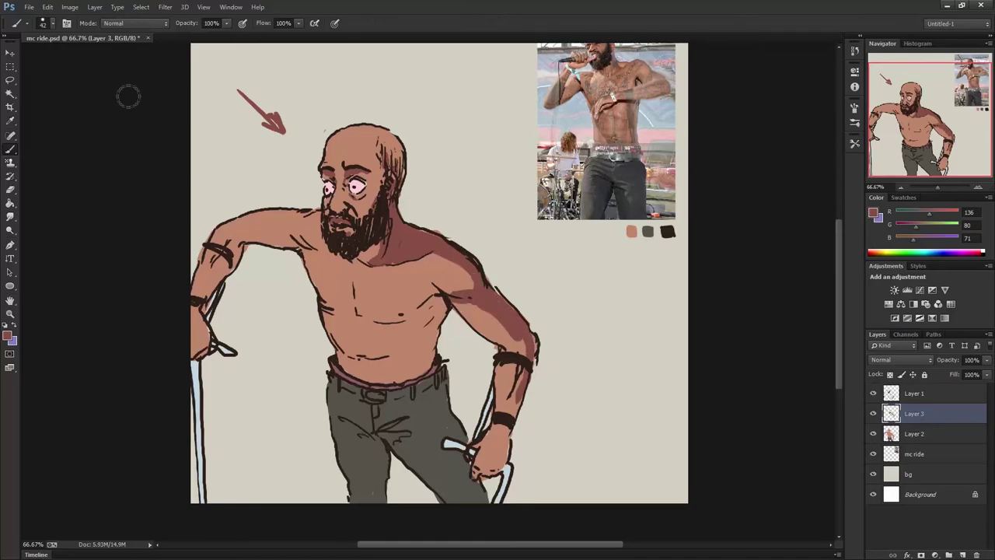
{"action": "key", "text": "e"}
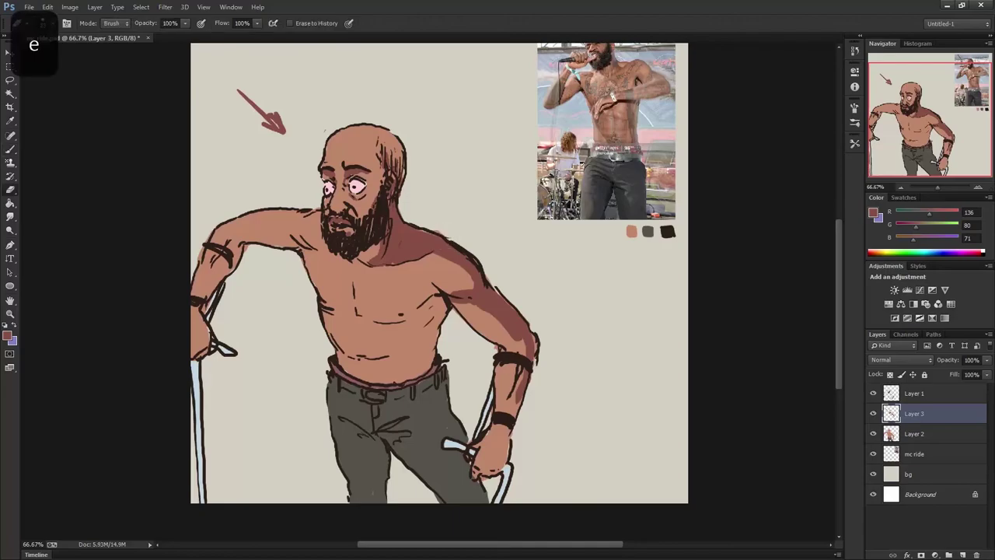
{"action": "mouse_move", "coordinate": [443, 250]}
{"action": "left_mouse_down"}
{"action": "mouse_move", "coordinate": [477, 279]}
{"action": "mouse_move", "coordinate": [449, 259]}
{"action": "mouse_move", "coordinate": [440, 265]}
{"action": "left_mouse_up"}
{"action": "mouse_move", "coordinate": [404, 224]}
{"action": "left_mouse_down"}
{"action": "mouse_move", "coordinate": [475, 281]}
{"action": "mouse_move", "coordinate": [412, 227]}
{"action": "mouse_move", "coordinate": [398, 188]}
{"action": "left_mouse_up"}
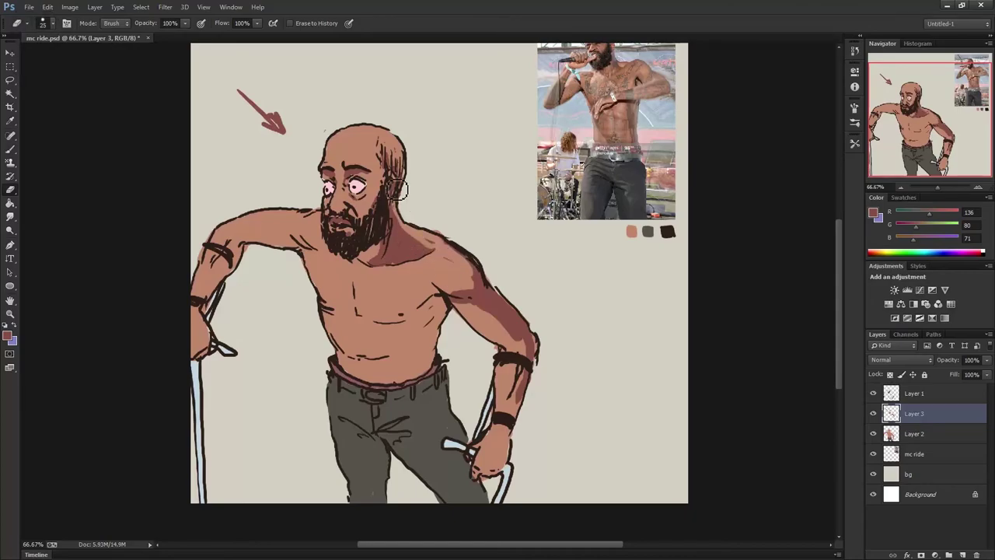
Step: Darken the beard's right side and extend it along the bottom edge
{"action": "key", "text": "l"}
{"action": "mouse_move", "coordinate": [403, 205]}
{"action": "left_mouse_down"}
{"action": "mouse_move", "coordinate": [479, 359]}
{"action": "mouse_move", "coordinate": [568, 395]}
{"action": "mouse_move", "coordinate": [440, 183]}
{"action": "left_mouse_up"}
{"action": "key", "text": "ctrl+d"}
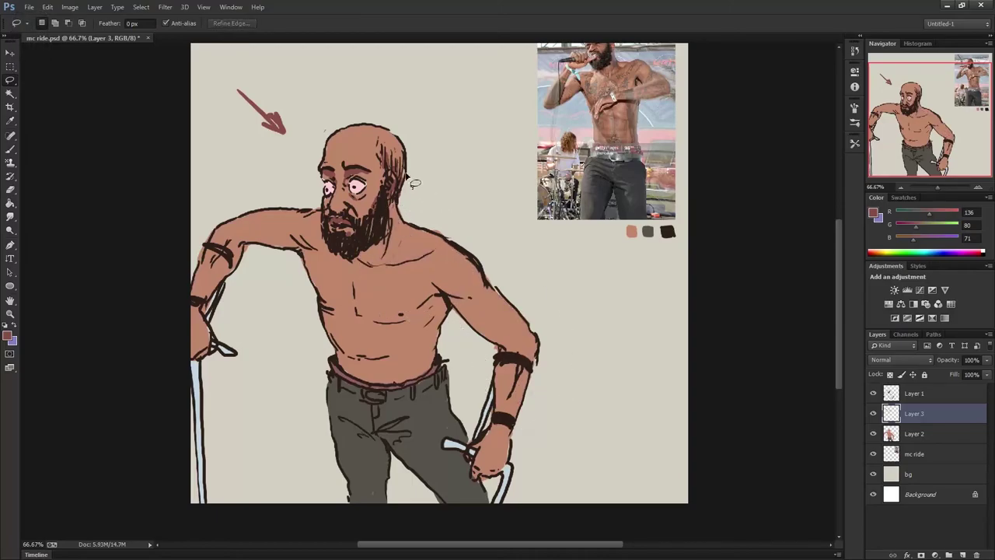
{"action": "key", "text": "b"}
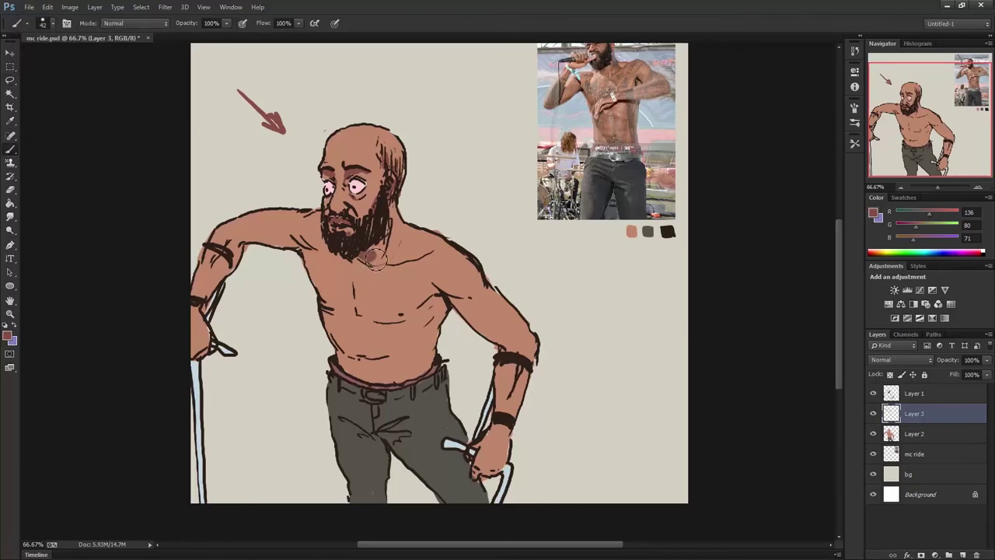
{"action": "left_click_drag", "start_coordinate": [395, 203], "coordinate": [365, 260]}
{"action": "mouse_move", "coordinate": [401, 222]}
{"action": "left_mouse_down"}
{"action": "mouse_move", "coordinate": [361, 260]}
{"action": "mouse_move", "coordinate": [342, 237]}
{"action": "mouse_move", "coordinate": [401, 241]}
{"action": "mouse_move", "coordinate": [412, 222]}
{"action": "mouse_move", "coordinate": [488, 288]}
{"action": "mouse_move", "coordinate": [531, 346]}
{"action": "mouse_move", "coordinate": [506, 435]}
{"action": "mouse_move", "coordinate": [476, 484]}
{"action": "mouse_move", "coordinate": [523, 389]}
{"action": "mouse_move", "coordinate": [535, 336]}
{"action": "mouse_move", "coordinate": [513, 367]}
{"action": "left_mouse_up"}
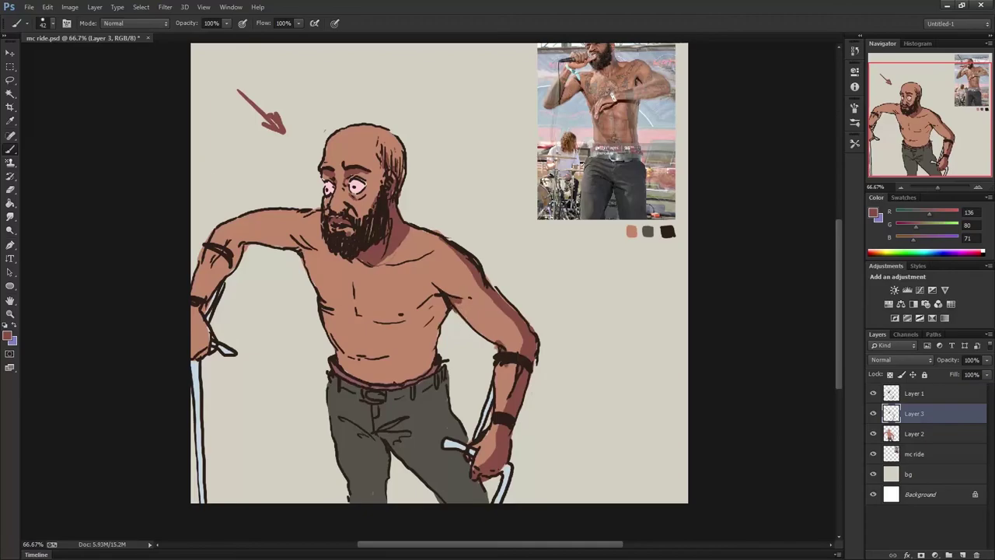
Step: Paint darker shading on the chest, undoing the stroke below the pecs
{"action": "key", "text": "space"}
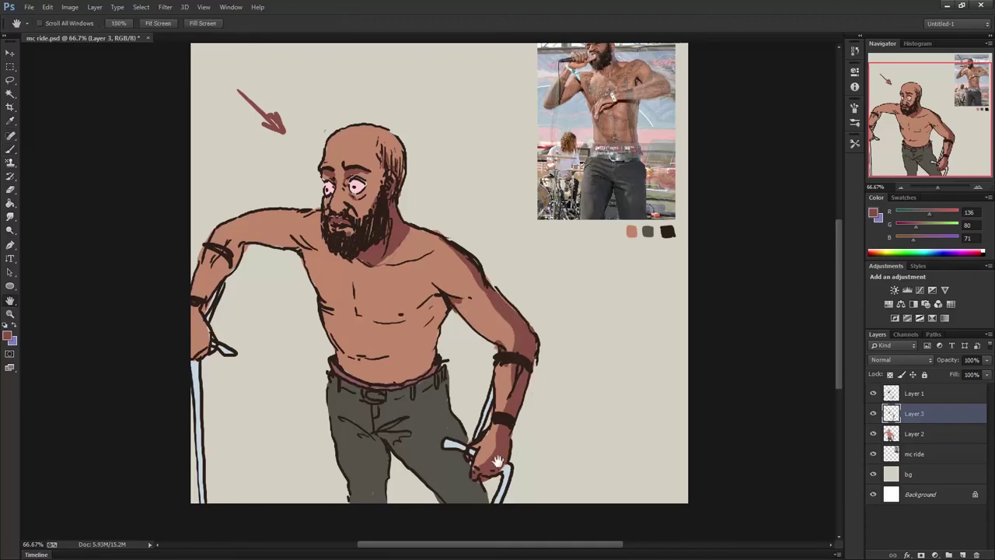
{"action": "key", "text": "e"}
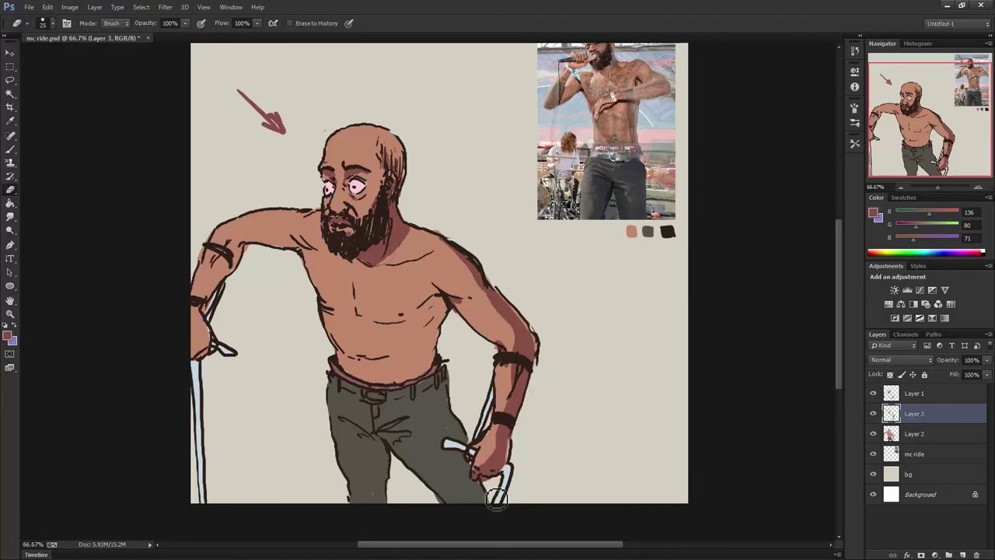
{"action": "key", "text": "b"}
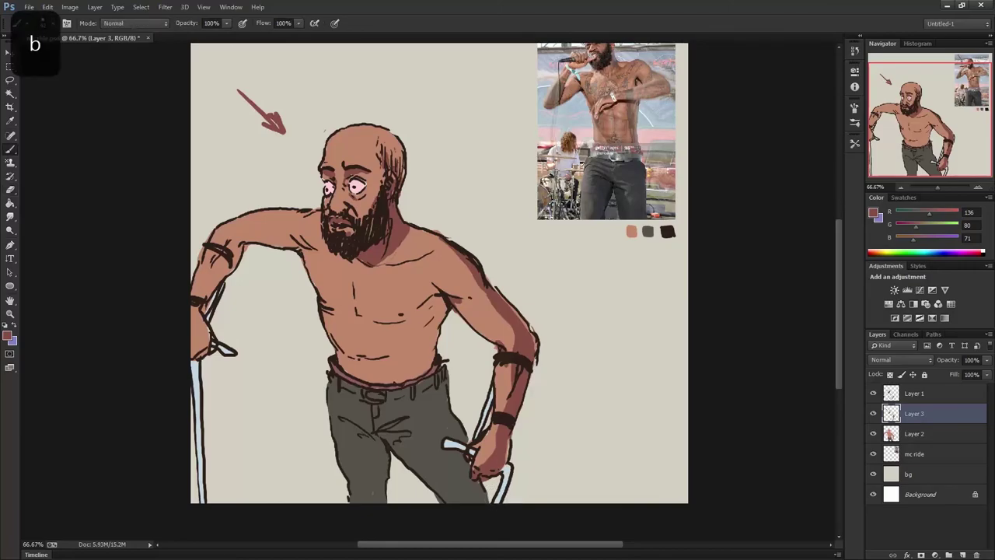
{"action": "mouse_move", "coordinate": [440, 303]}
{"action": "left_mouse_down"}
{"action": "mouse_move", "coordinate": [407, 320]}
{"action": "mouse_move", "coordinate": [410, 381]}
{"action": "mouse_move", "coordinate": [432, 356]}
{"action": "left_mouse_up"}
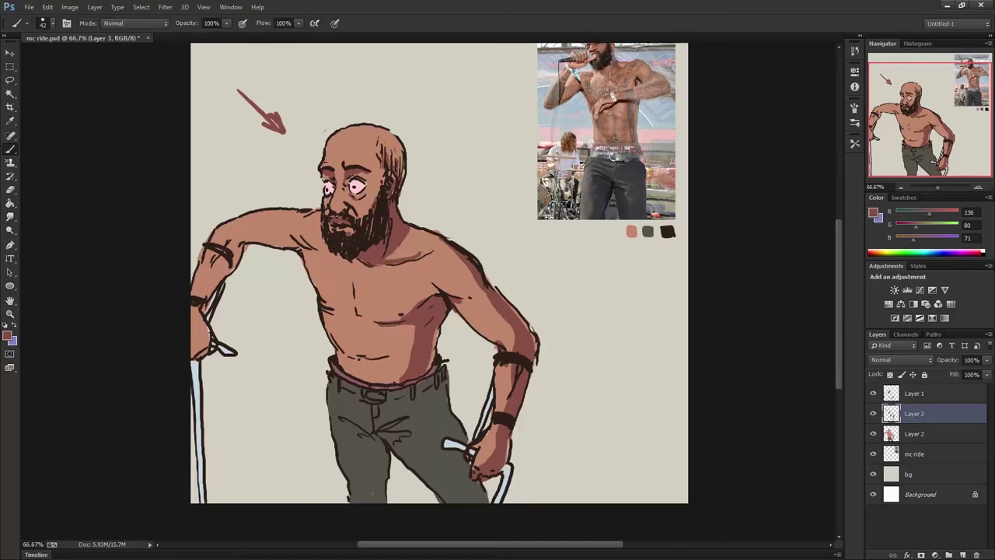
{"action": "mouse_move", "coordinate": [365, 327]}
{"action": "left_mouse_down"}
{"action": "mouse_move", "coordinate": [352, 282]}
{"action": "mouse_move", "coordinate": [350, 326]}
{"action": "mouse_move", "coordinate": [373, 371]}
{"action": "left_mouse_up"}
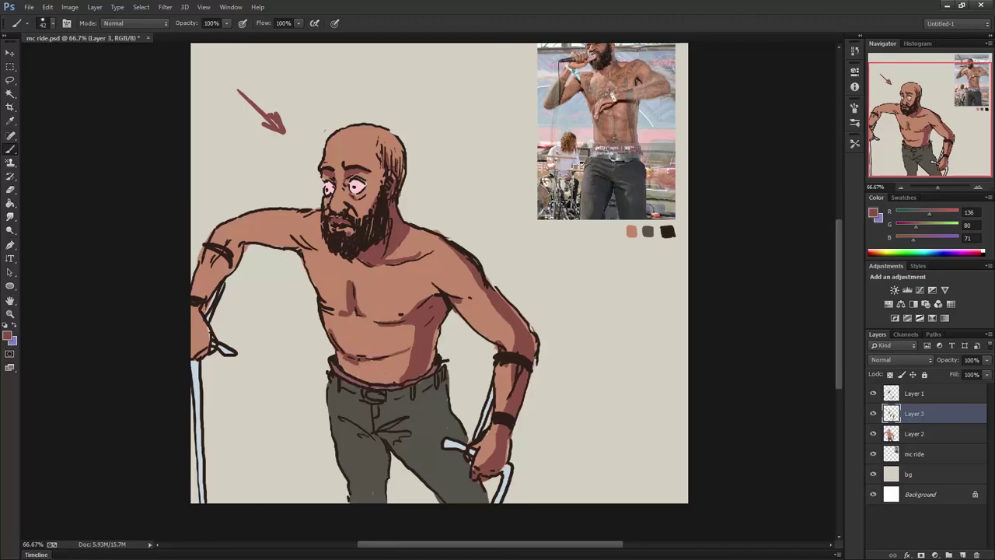
{"action": "key", "text": "ctrl+alt+z"}
Step: Shade under the right pectoral, outline the back of the upper arm, and darken the mustache
{"action": "key", "text": "e"}
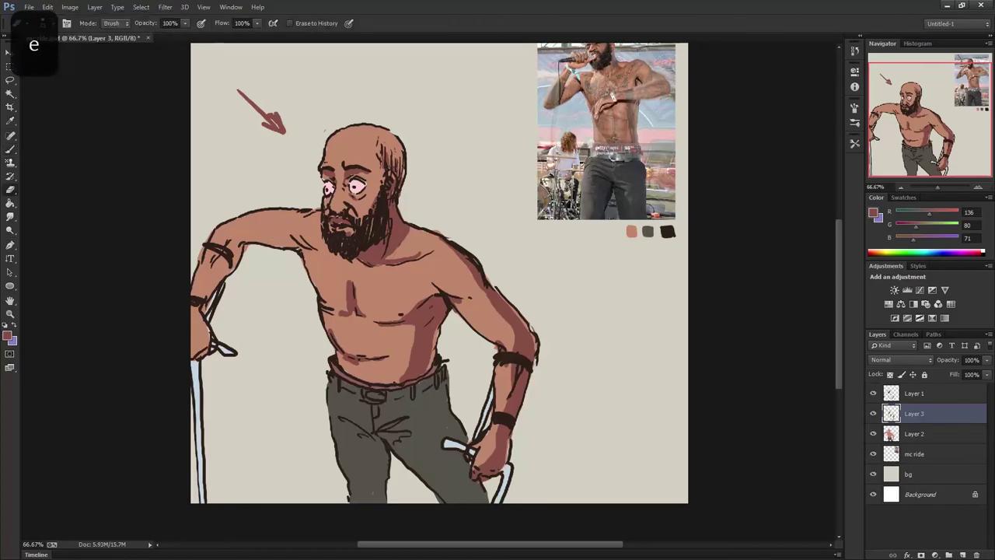
{"action": "key", "text": "b"}
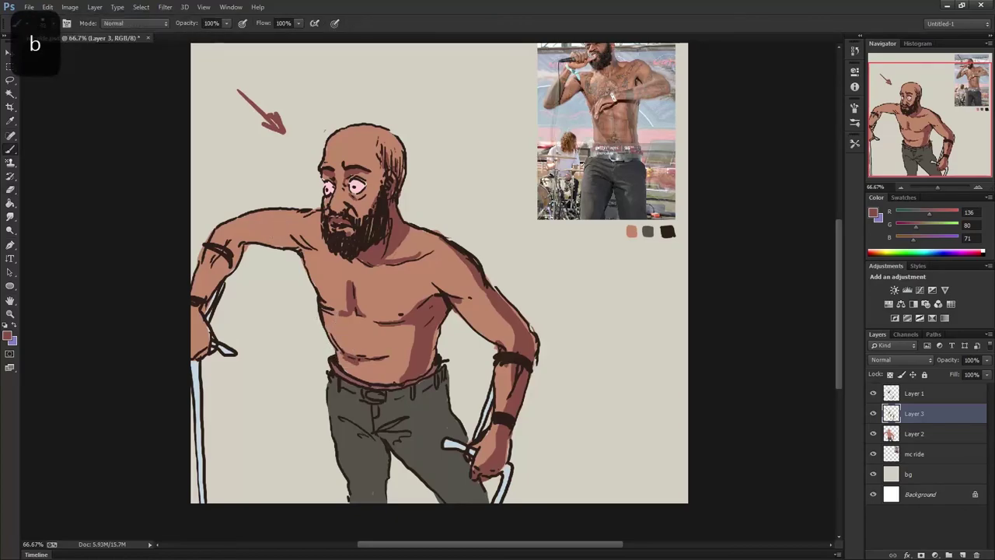
{"action": "left_click_drag", "start_coordinate": [365, 329], "coordinate": [418, 328]}
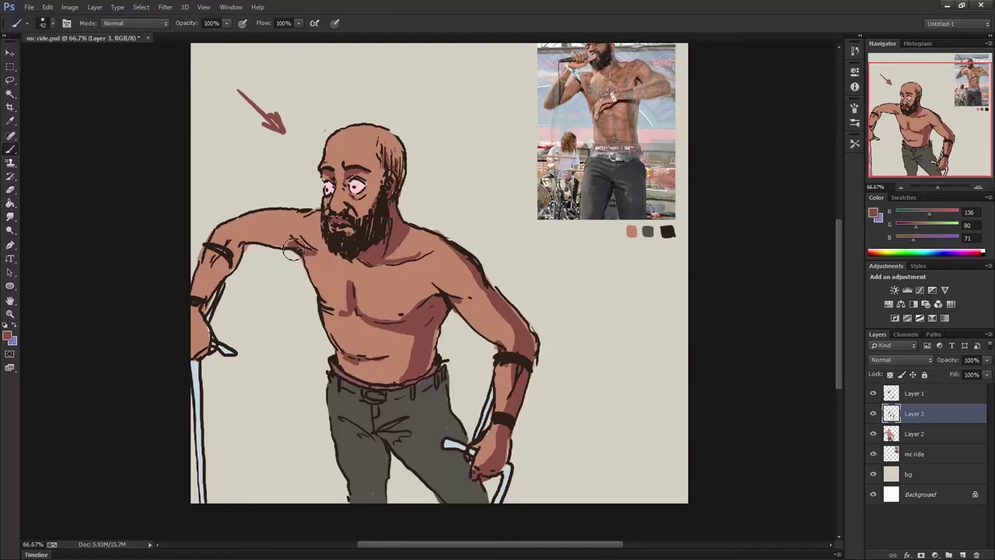
{"action": "left_click_drag", "start_coordinate": [222, 284], "coordinate": [203, 315]}
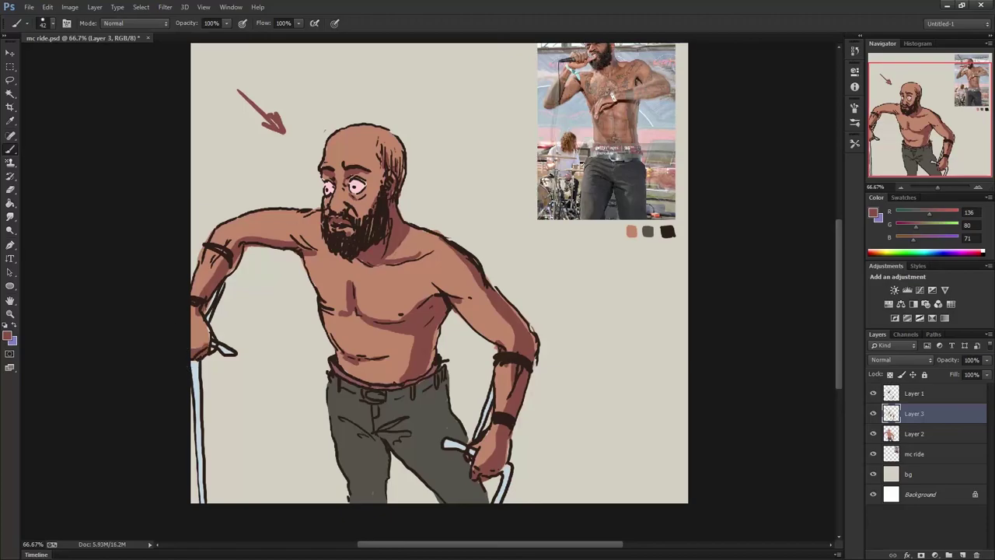
{"action": "left_click_drag", "start_coordinate": [336, 208], "coordinate": [344, 226]}
{"action": "left_click_drag", "start_coordinate": [327, 458], "coordinate": [314, 412]}
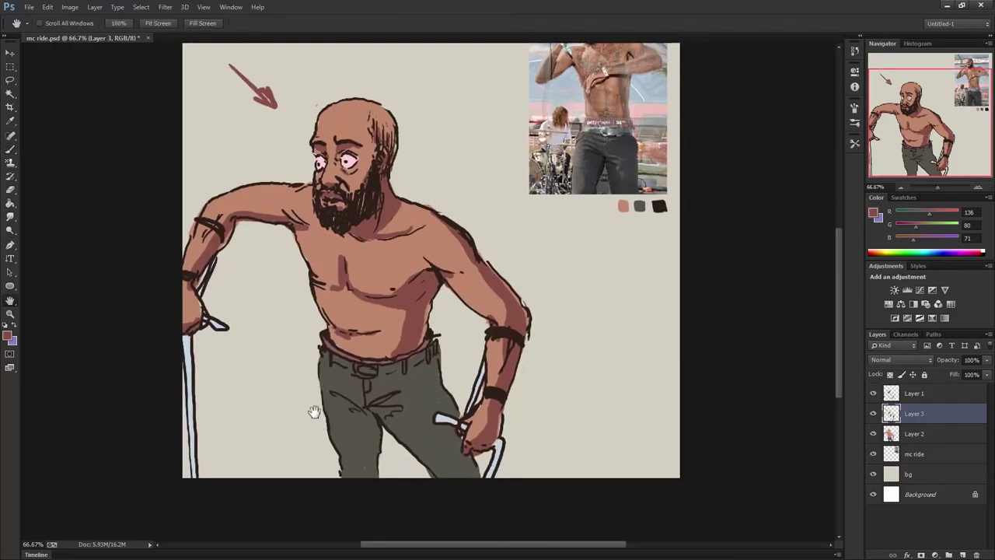
Step: Set the brush colour to a darker, slightly reddish version of the trouser grey
{"action": "key", "text": "i"}
{"action": "left_click", "coordinate": [425, 387]}
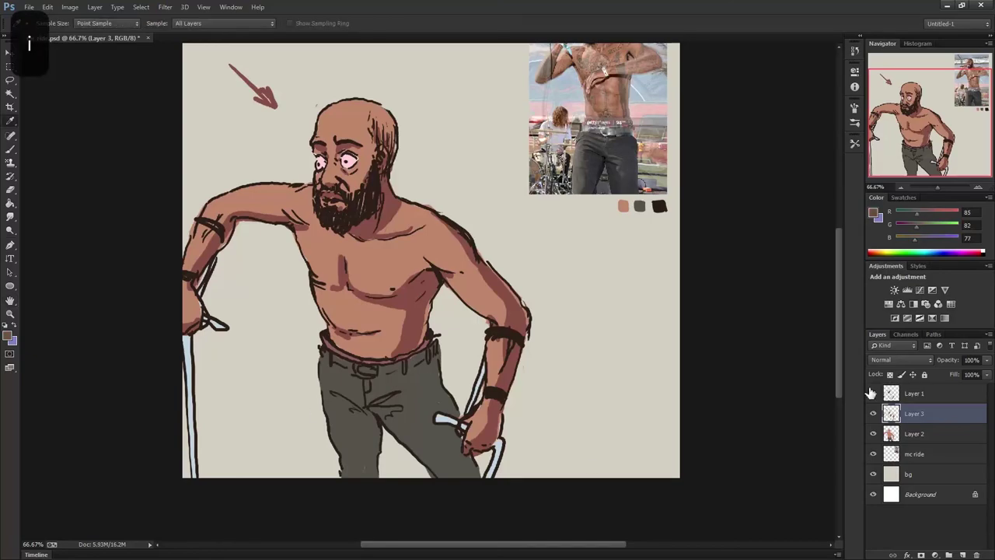
{"action": "left_click", "coordinate": [873, 215]}
{"action": "left_click", "coordinate": [701, 166]}
{"action": "left_click_drag", "start_coordinate": [817, 194], "coordinate": [816, 201]}
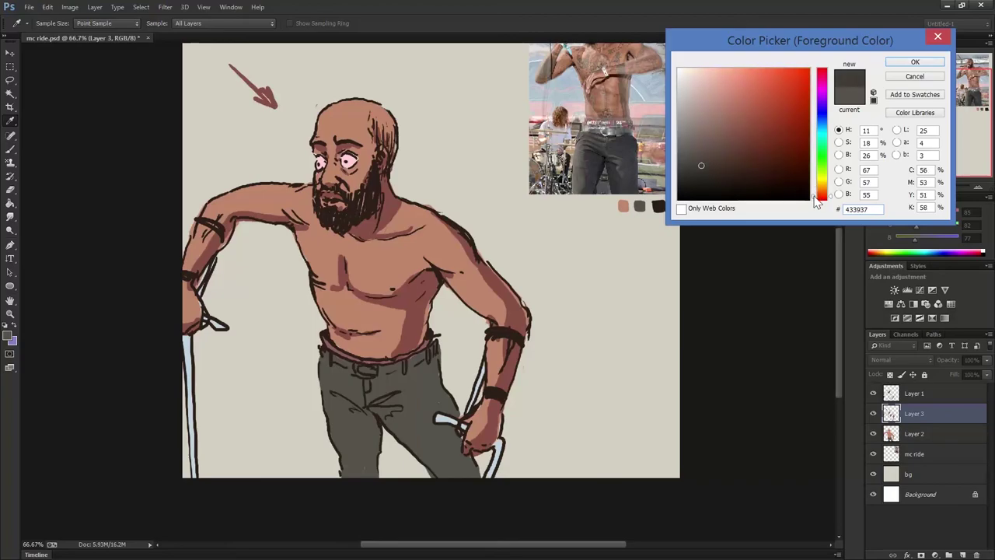
{"action": "left_click", "coordinate": [900, 65]}
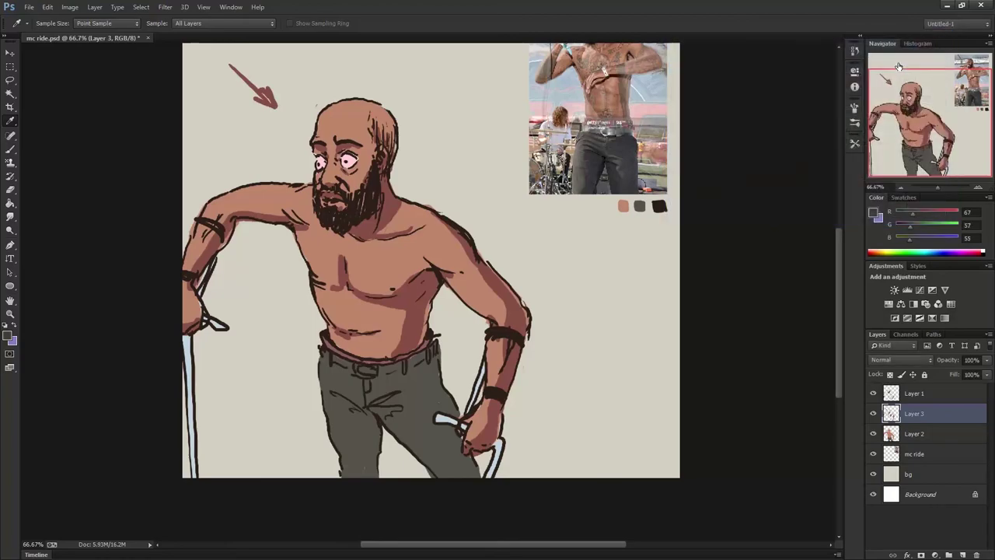
Step: Brush darker grey shadows across the trousers and down both legs
{"action": "key", "text": "space"}
{"action": "left_click_drag", "start_coordinate": [284, 284], "coordinate": [303, 232]}
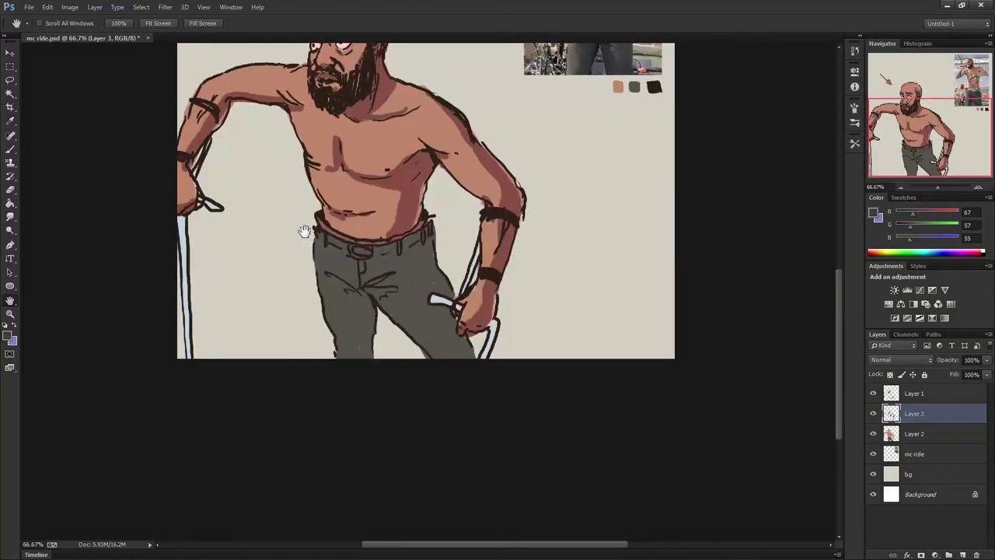
{"action": "key", "text": "b"}
{"action": "mouse_move", "coordinate": [328, 276]}
{"action": "left_mouse_down"}
{"action": "mouse_move", "coordinate": [377, 311]}
{"action": "mouse_move", "coordinate": [382, 342]}
{"action": "left_mouse_up"}
{"action": "mouse_move", "coordinate": [354, 300]}
{"action": "left_mouse_down"}
{"action": "mouse_move", "coordinate": [370, 364]}
{"action": "mouse_move", "coordinate": [358, 336]}
{"action": "left_mouse_up"}
{"action": "left_click_drag", "start_coordinate": [426, 233], "coordinate": [458, 307]}
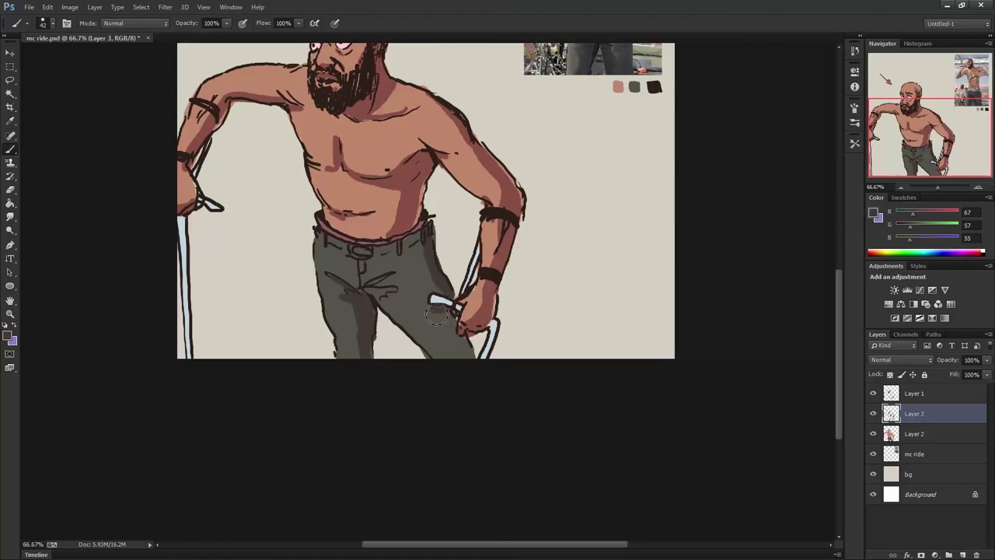
{"action": "left_click_drag", "start_coordinate": [452, 330], "coordinate": [454, 356]}
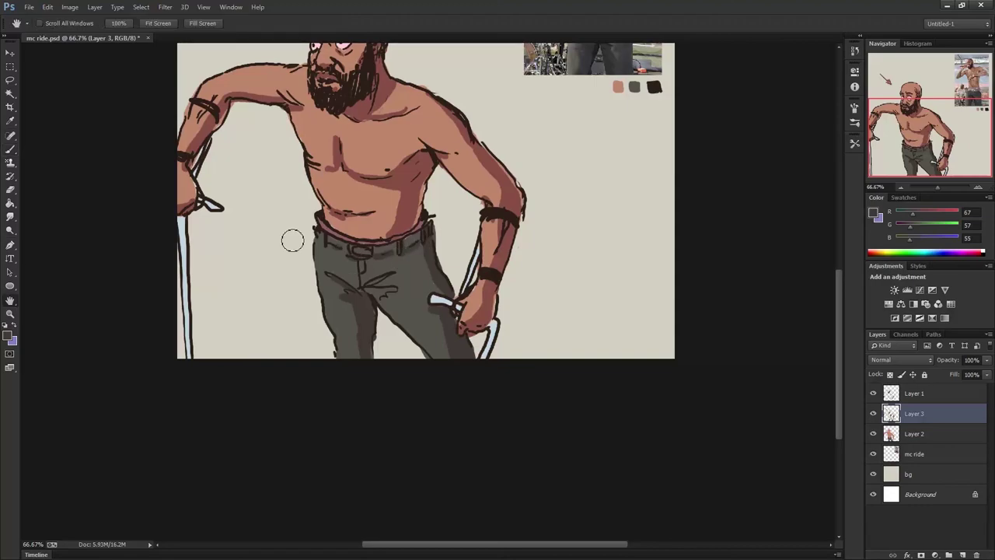
Step: Lasso the red arrow above the head and delete it
{"action": "left_click_drag", "start_coordinate": [291, 238], "coordinate": [336, 317]}
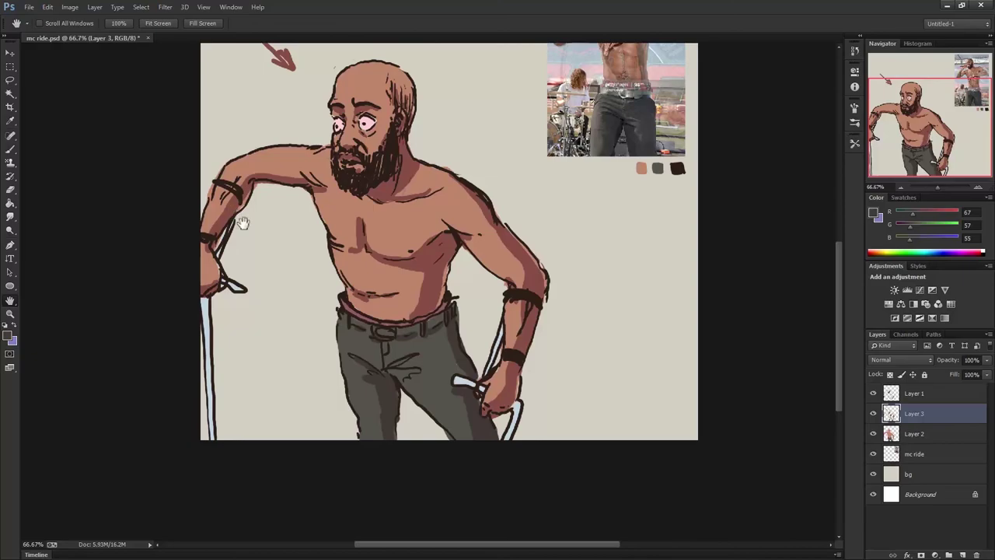
{"action": "left_click_drag", "start_coordinate": [242, 222], "coordinate": [304, 281]}
{"action": "key", "text": "l"}
{"action": "left_click_drag", "start_coordinate": [273, 112], "coordinate": [172, 121]}
{"action": "key", "text": "Delete"}
{"action": "key", "text": "ctrl+d"}
{"action": "key", "text": "h"}
{"action": "left_click_drag", "start_coordinate": [351, 291], "coordinate": [332, 292]}
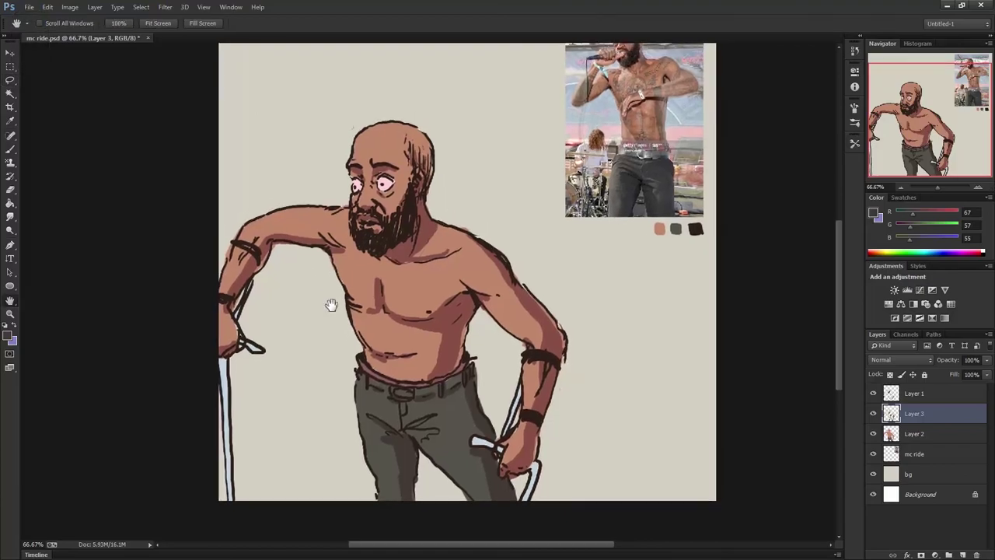
{"action": "key", "text": "ctrl+minus"}
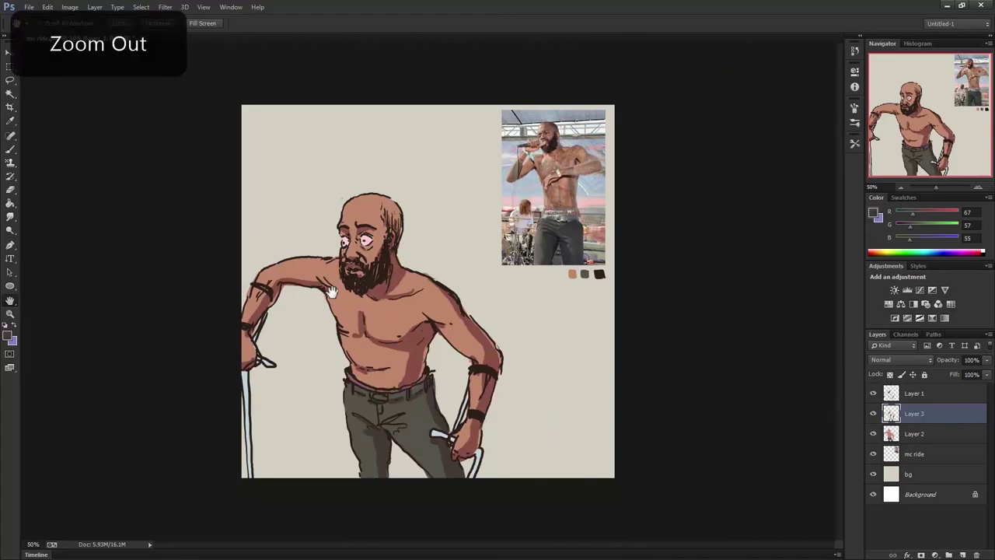
{"action": "key", "text": "z"}
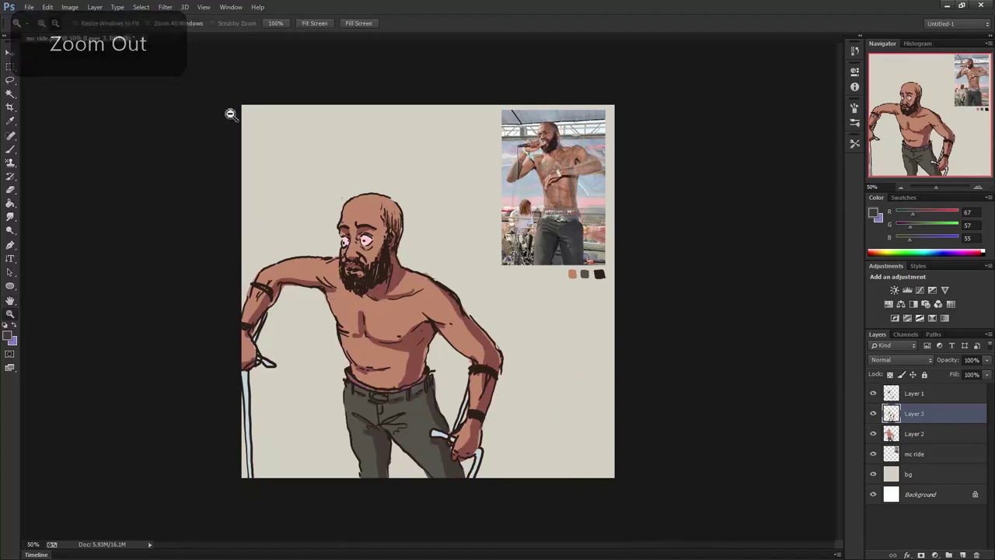
{"action": "key", "text": "ctrl+plus"}
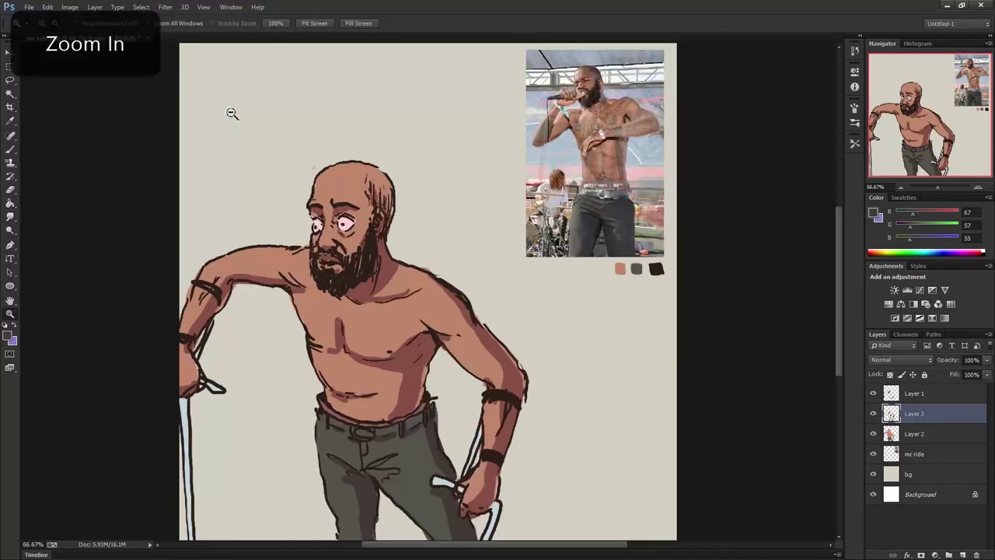